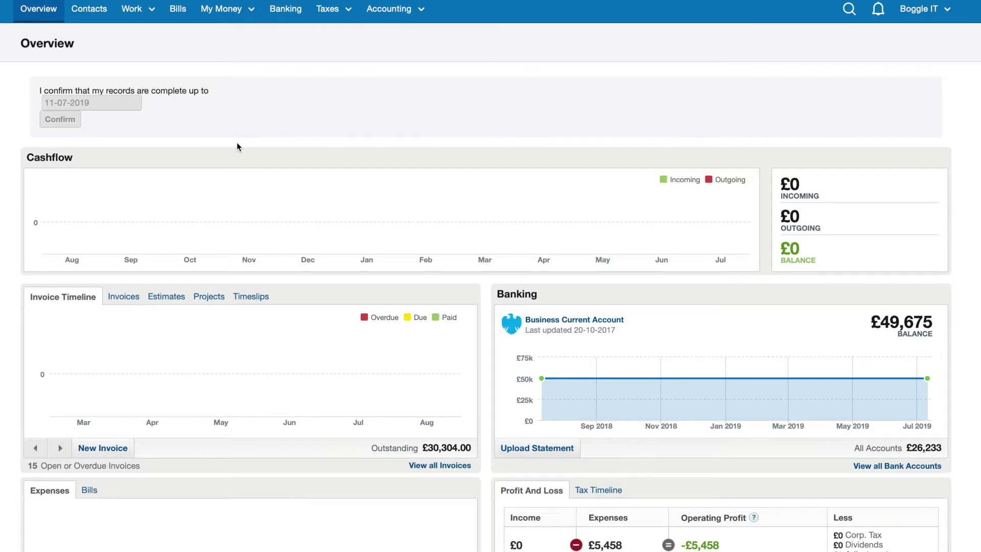
Review the figures page and highlight the £0 Corp. Tax and -£5,458 operating profit amounts
{"action": "scroll", "coordinate": [370, 160], "scroll_direction": "down", "scroll_amount": 3}
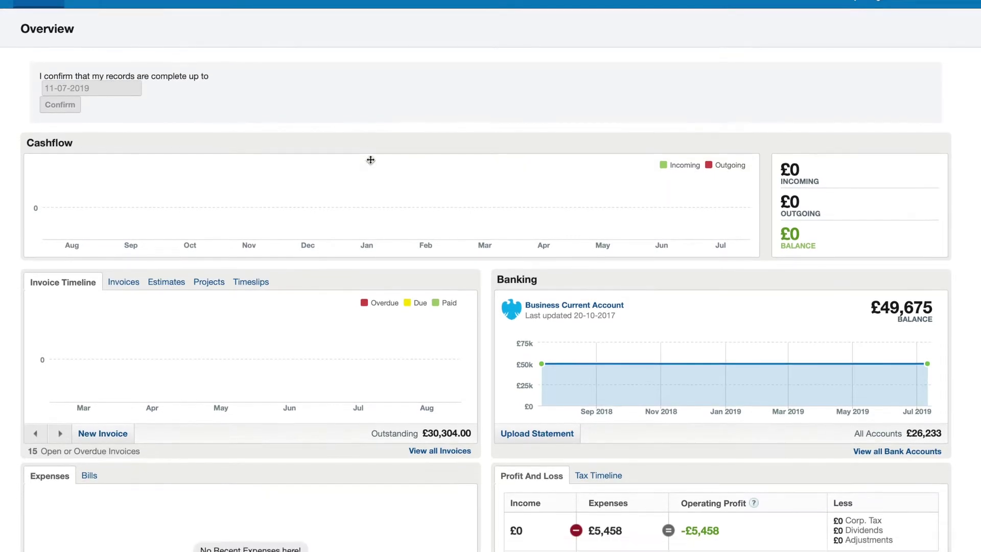
{"action": "scroll", "coordinate": [371, 160], "scroll_direction": "down", "scroll_amount": 2}
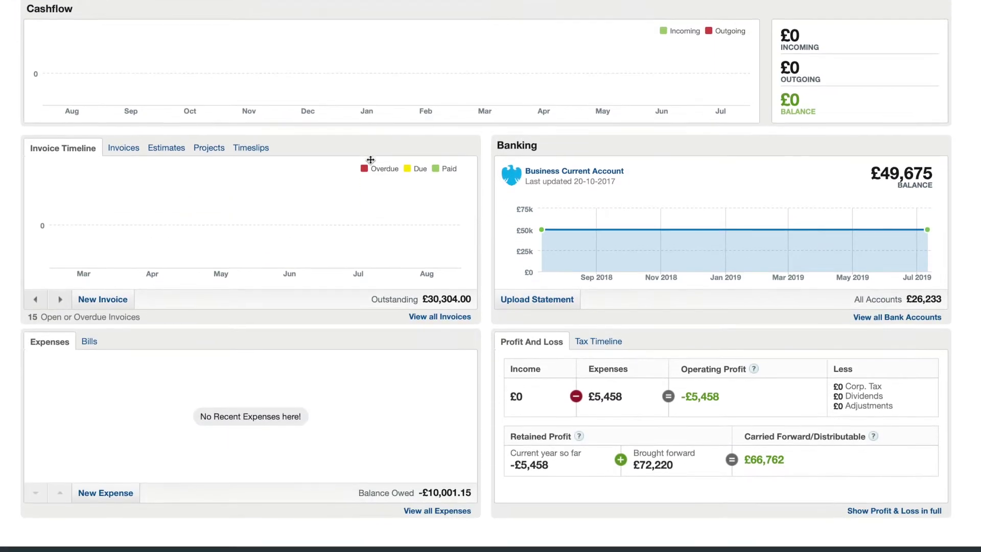
{"action": "scroll", "coordinate": [370, 159], "scroll_direction": "up", "scroll_amount": 3}
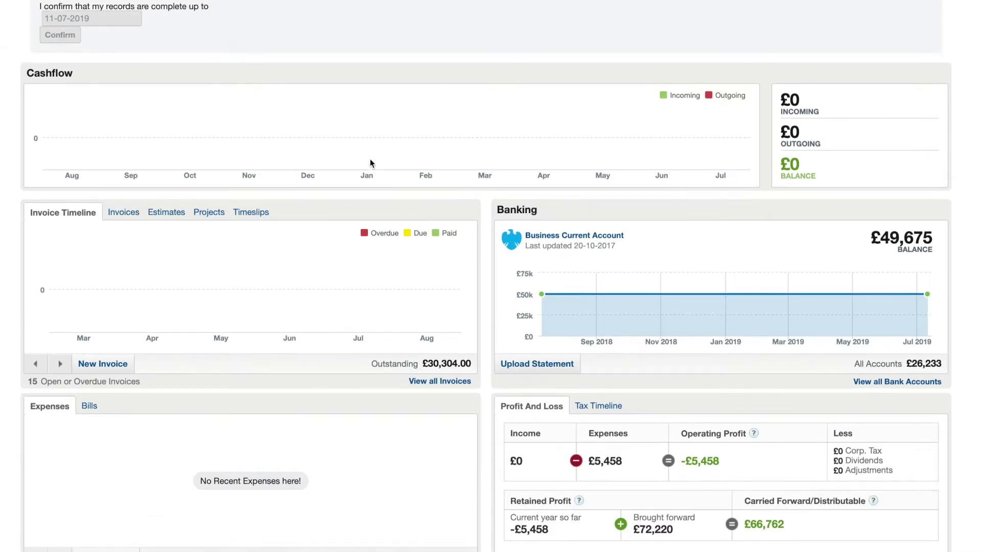
{"action": "scroll", "coordinate": [370, 162], "scroll_direction": "up", "scroll_amount": 2}
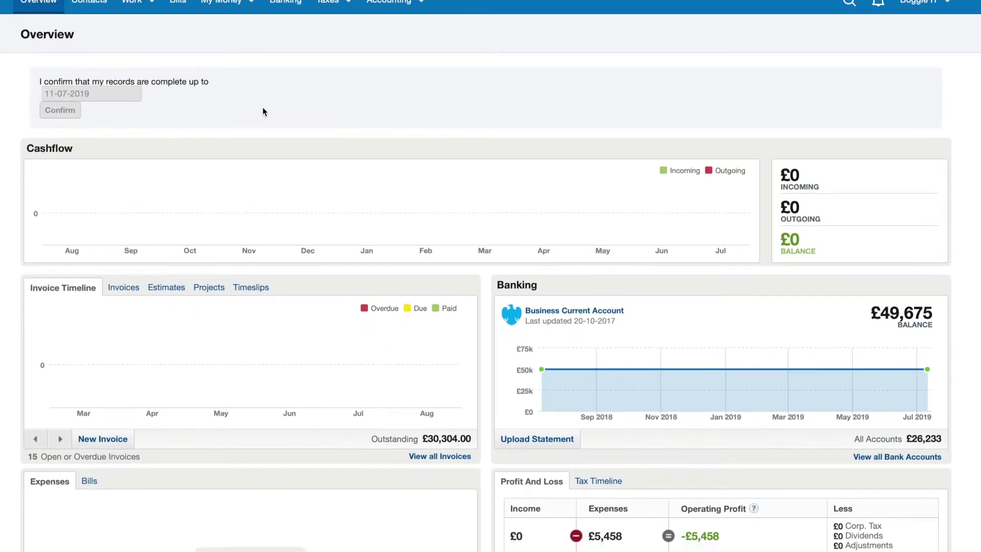
{"action": "scroll", "coordinate": [263, 111], "scroll_direction": "down", "scroll_amount": 2}
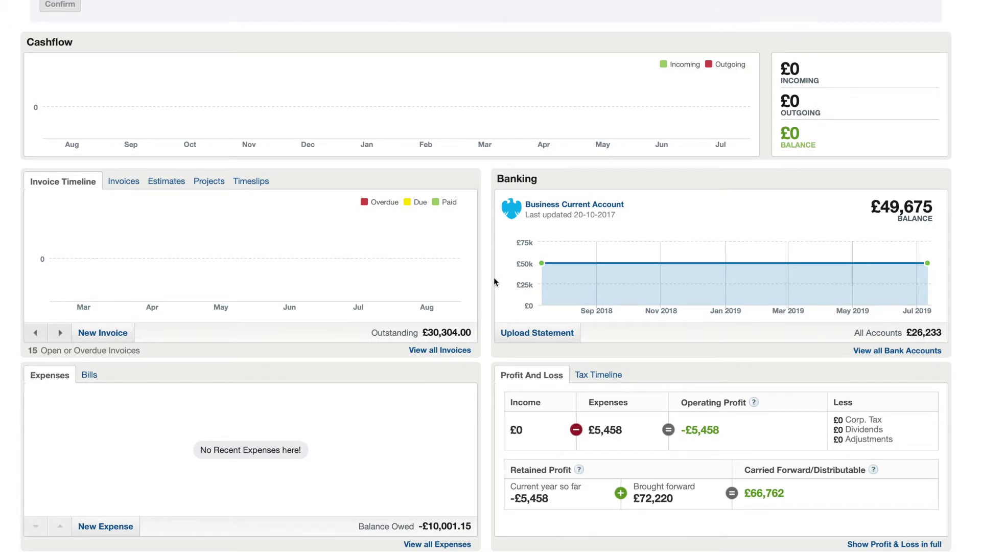
{"action": "scroll", "coordinate": [489, 248], "scroll_direction": "down", "scroll_amount": 2}
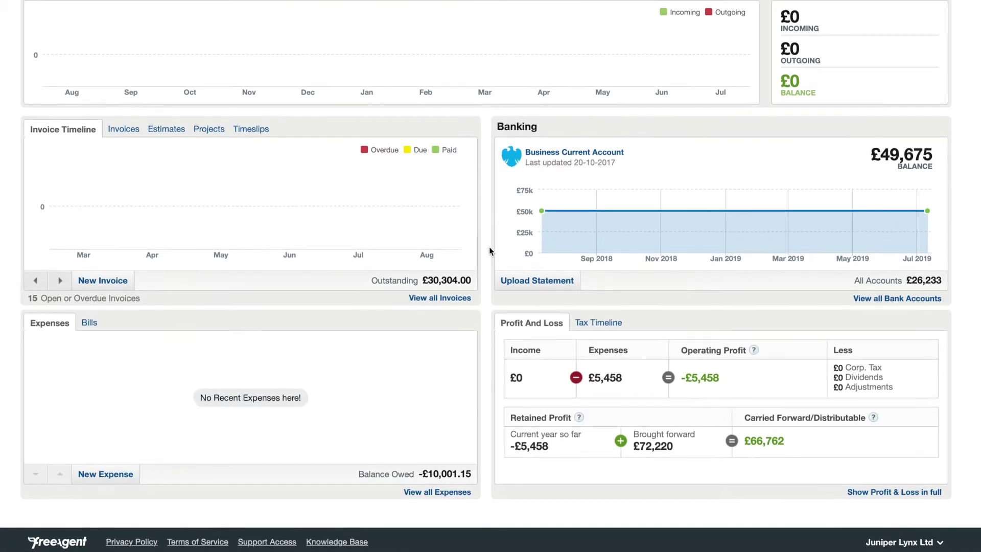
{"action": "scroll", "coordinate": [489, 248], "scroll_direction": "up", "scroll_amount": 2}
{"action": "scroll", "coordinate": [489, 248], "scroll_direction": "down", "scroll_amount": 1}
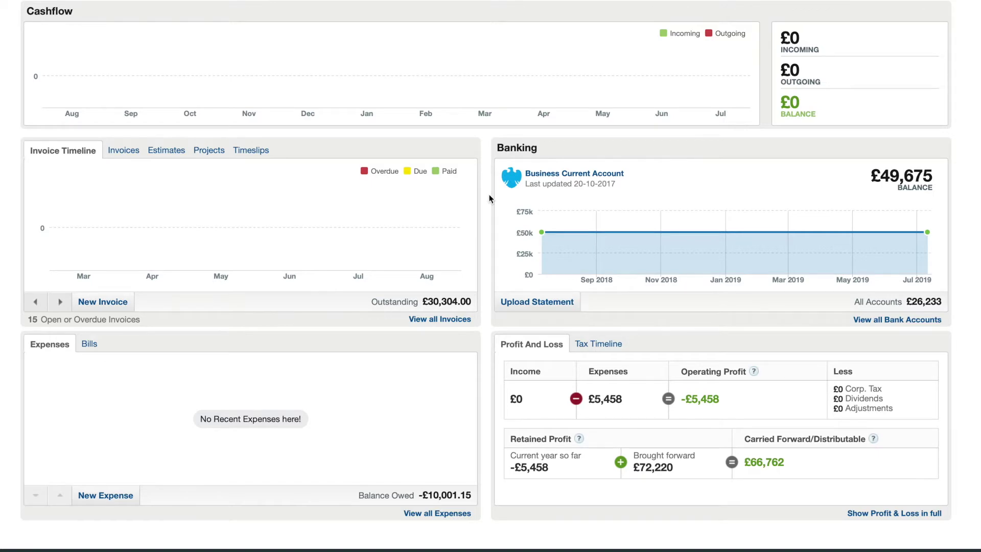
{"action": "scroll", "coordinate": [489, 195], "scroll_direction": "up", "scroll_amount": 1}
{"action": "scroll", "coordinate": [489, 199], "scroll_direction": "up", "scroll_amount": 5}
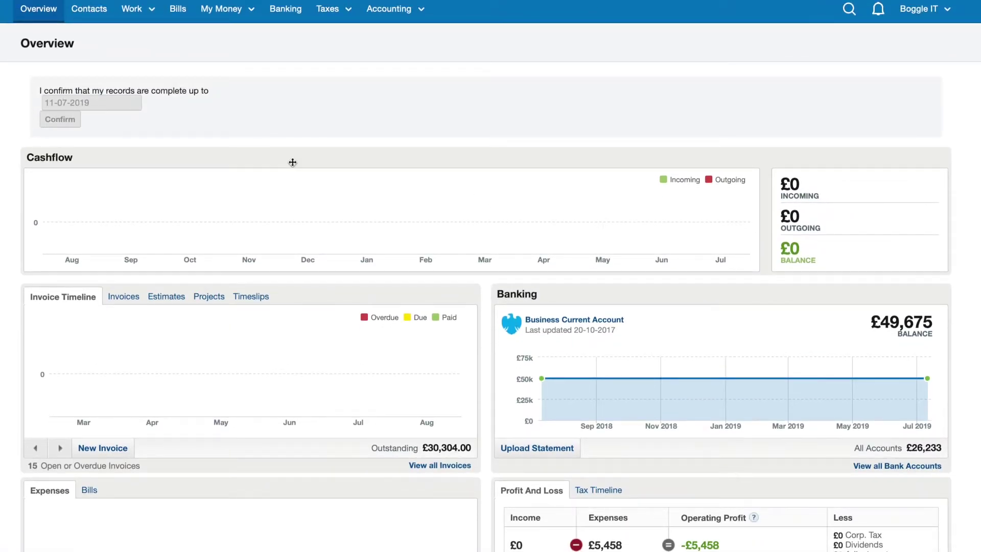
{"action": "scroll", "coordinate": [292, 163], "scroll_direction": "down", "scroll_amount": 5}
{"action": "scroll", "coordinate": [292, 162], "scroll_direction": "up", "scroll_amount": 3}
{"action": "scroll", "coordinate": [292, 162], "scroll_direction": "up", "scroll_amount": 3}
{"action": "scroll", "coordinate": [292, 162], "scroll_direction": "down", "scroll_amount": 4}
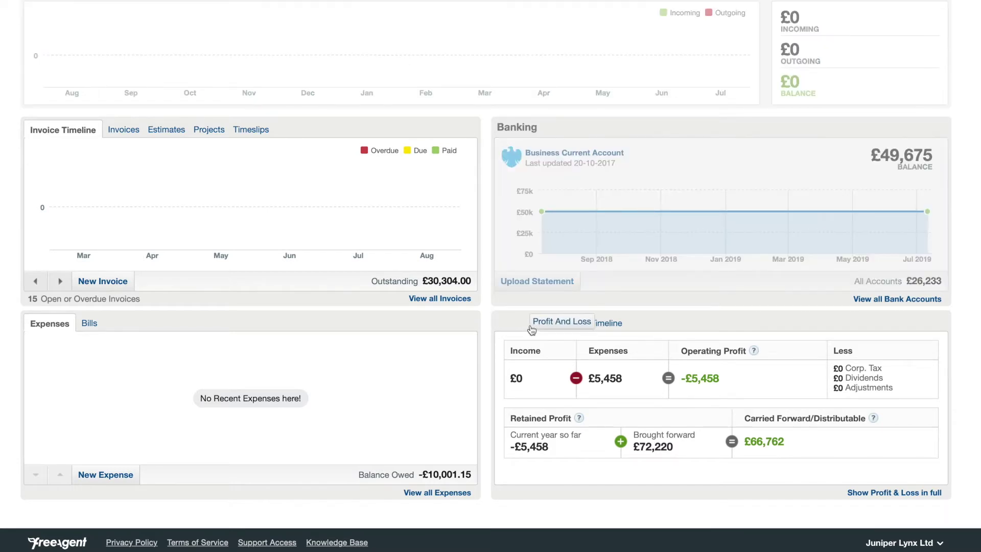
{"action": "left_click_drag", "start_coordinate": [885, 369], "coordinate": [836, 368]}
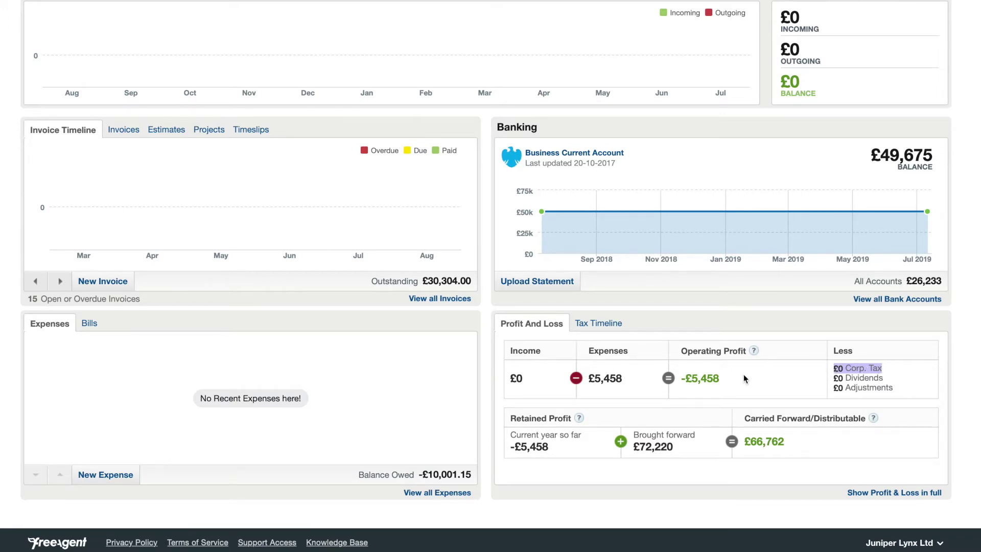
{"action": "left_click_drag", "start_coordinate": [743, 381], "coordinate": [682, 377]}
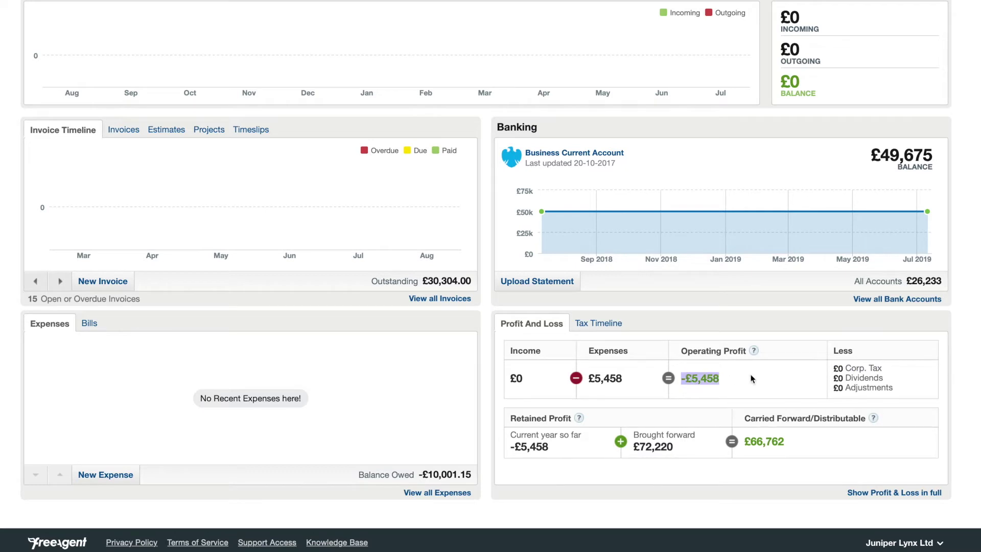
Highlight the Carried Forward/Distributable heading and the £72,220 and £66,762 carried forward amounts
{"action": "left_click", "coordinate": [728, 388]}
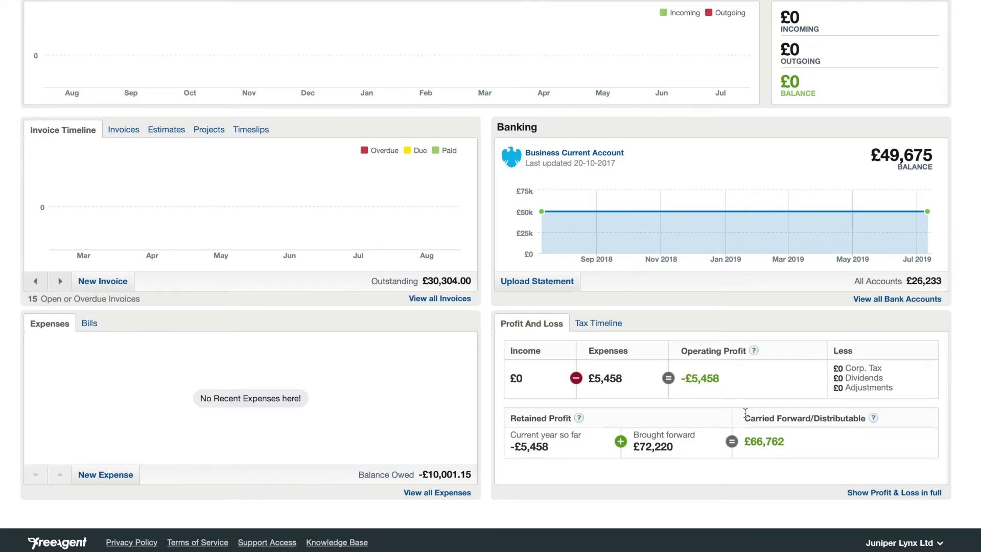
{"action": "left_click_drag", "start_coordinate": [744, 418], "coordinate": [921, 418]}
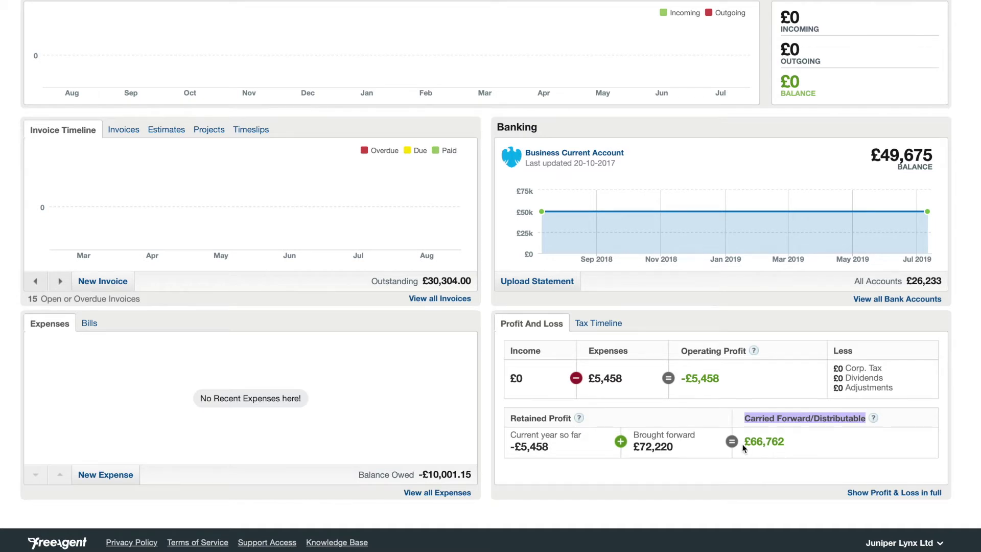
{"action": "mouse_move", "coordinate": [744, 445]}
{"action": "left_mouse_down"}
{"action": "mouse_move", "coordinate": [797, 444]}
{"action": "mouse_move", "coordinate": [728, 448]}
{"action": "mouse_move", "coordinate": [741, 443]}
{"action": "left_mouse_up"}
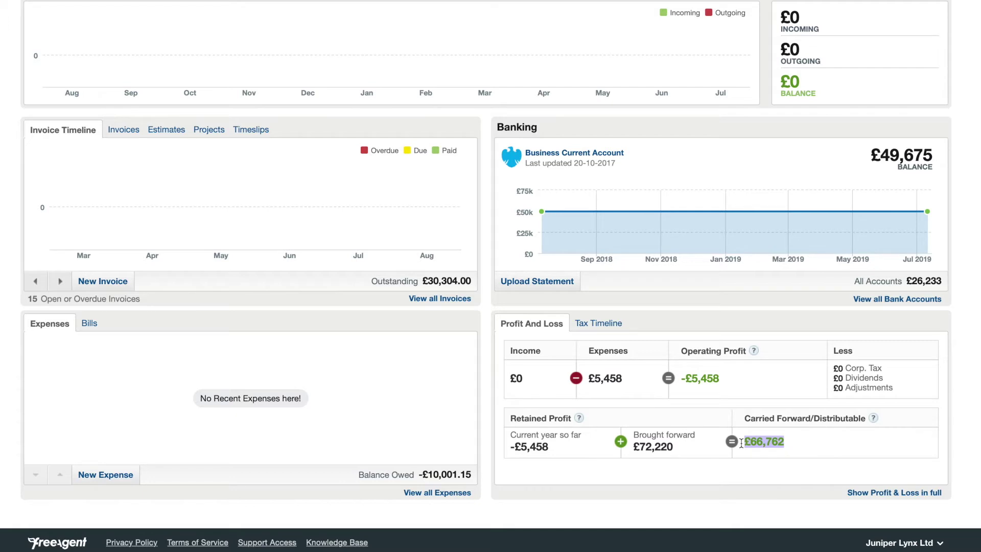
{"action": "mouse_move", "coordinate": [740, 443]}
{"action": "left_mouse_down"}
{"action": "mouse_move", "coordinate": [790, 442]}
{"action": "mouse_move", "coordinate": [731, 441]}
{"action": "mouse_move", "coordinate": [741, 443]}
{"action": "left_mouse_up"}
{"action": "left_click", "coordinate": [825, 438]}
{"action": "left_click_drag", "start_coordinate": [745, 440], "coordinate": [801, 438]}
{"action": "scroll", "coordinate": [690, 384], "scroll_direction": "up", "scroll_amount": 1}
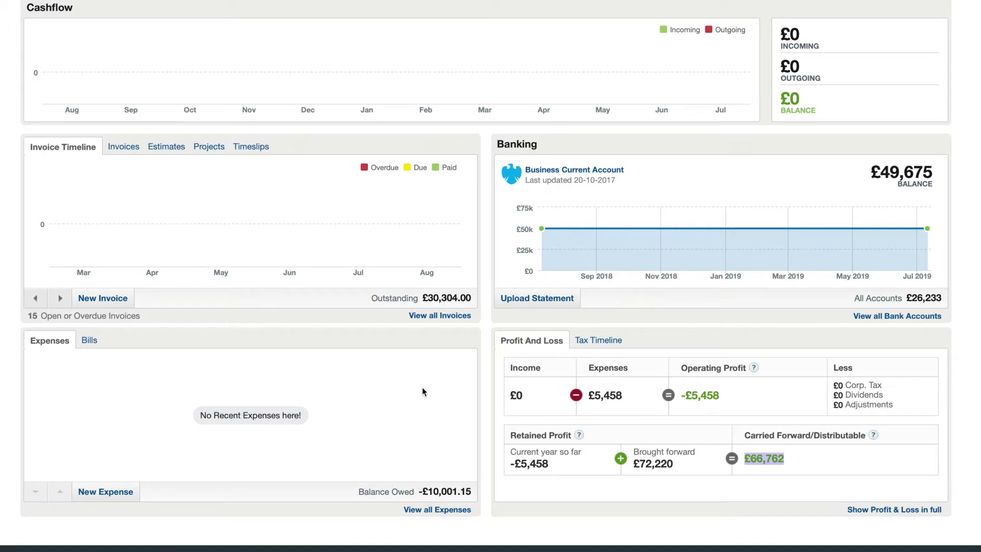
{"action": "scroll", "coordinate": [471, 356], "scroll_direction": "up", "scroll_amount": 5}
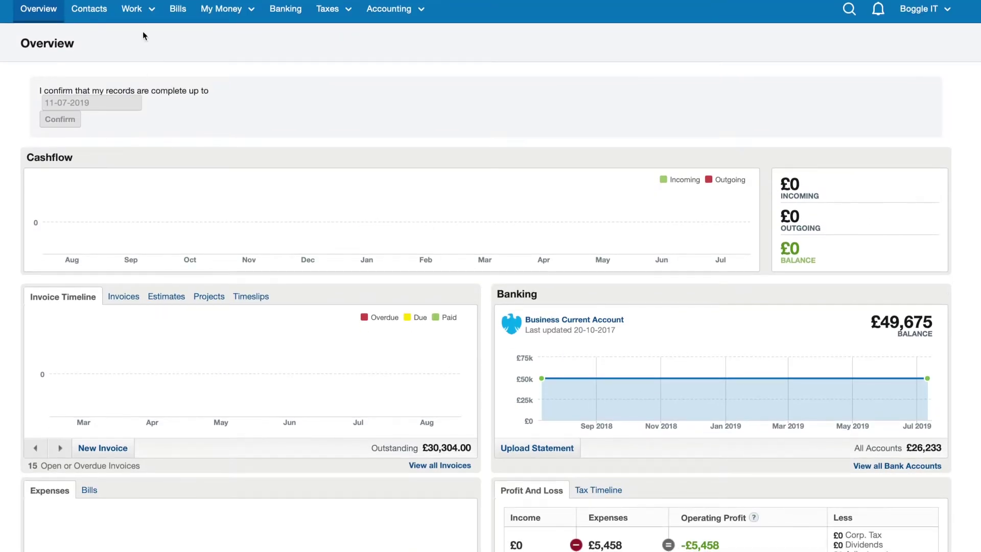
Go to Work > Invoicing and scroll through the full invoice list
{"action": "mouse_move", "coordinate": [144, 20]}
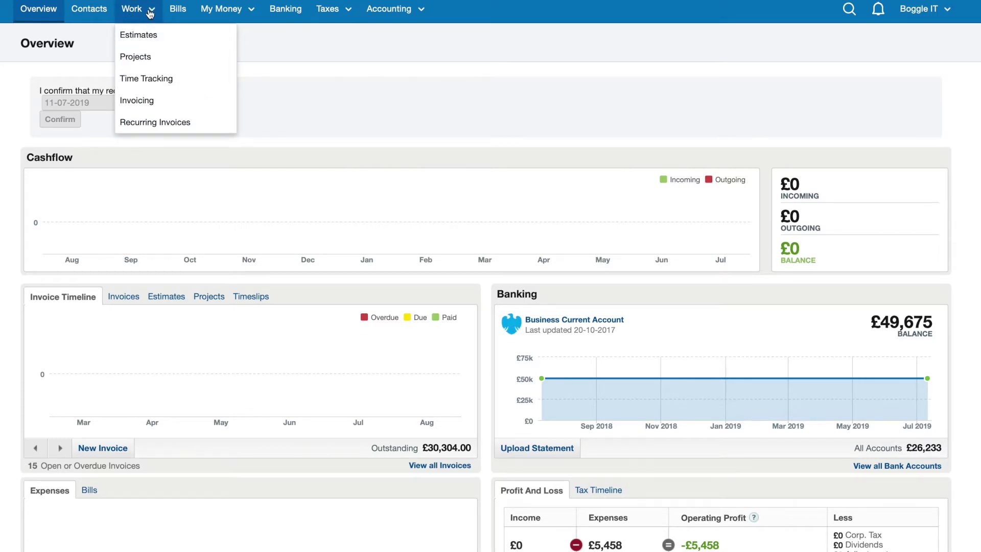
{"action": "left_click", "coordinate": [169, 111]}
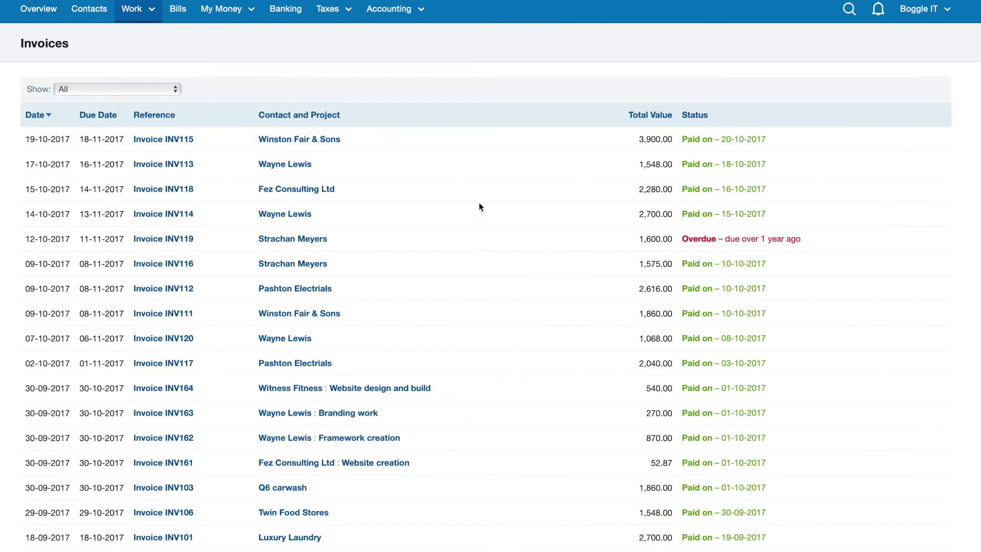
{"action": "scroll", "coordinate": [575, 214], "scroll_direction": "down", "scroll_amount": 6}
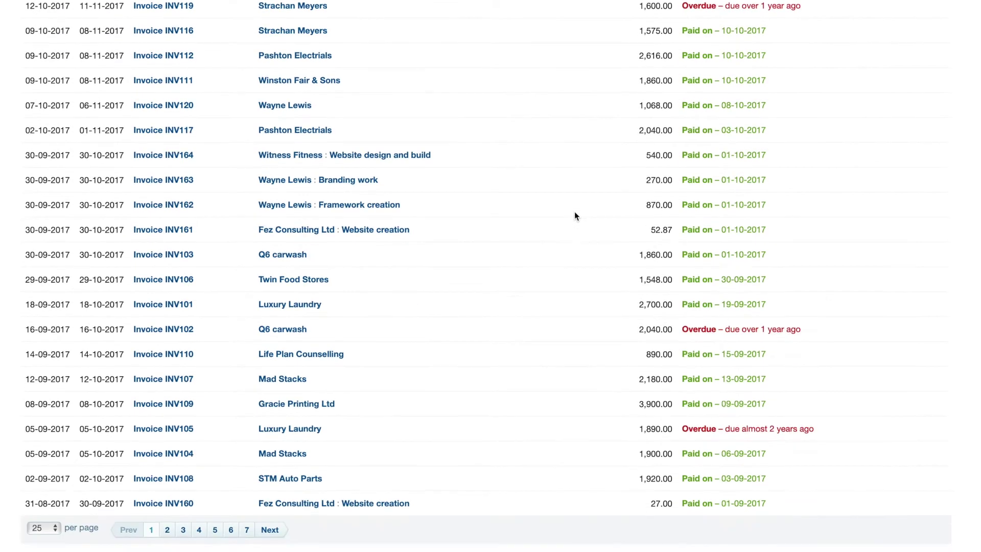
{"action": "scroll", "coordinate": [574, 213], "scroll_direction": "up", "scroll_amount": 6}
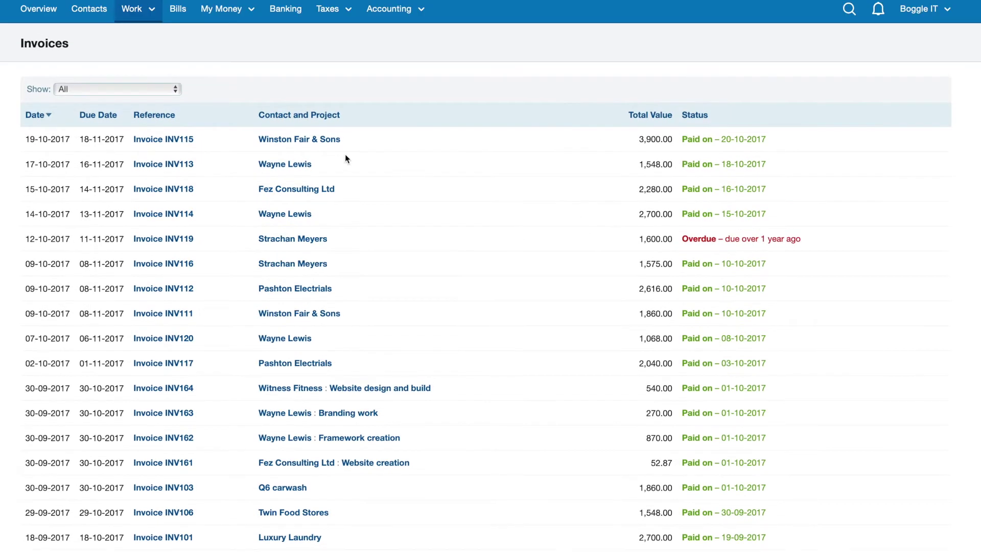
Open invoice INV115 and highlight the business address and VAT number
{"action": "left_click", "coordinate": [176, 138]}
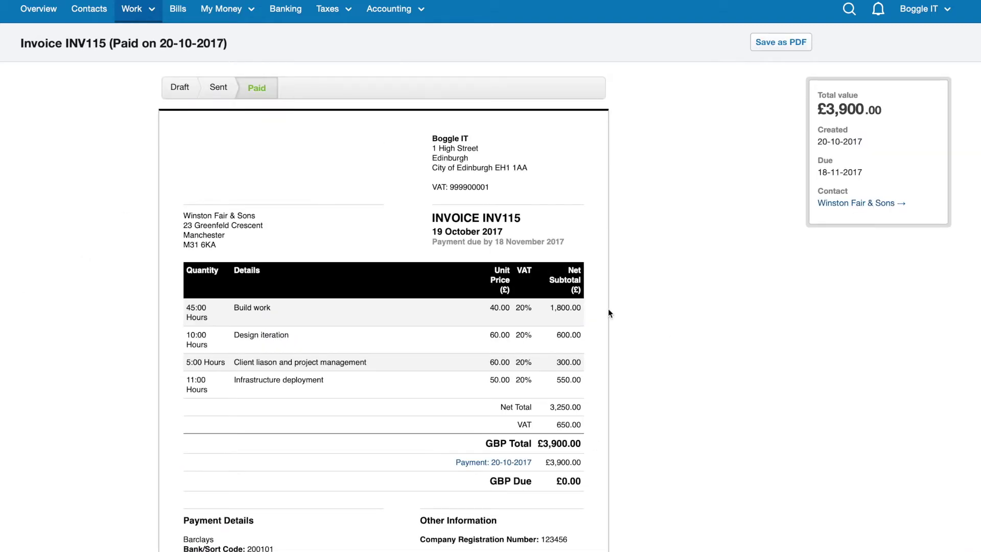
{"action": "scroll", "coordinate": [608, 308], "scroll_direction": "down", "scroll_amount": 1}
{"action": "scroll", "coordinate": [608, 309], "scroll_direction": "down", "scroll_amount": 2}
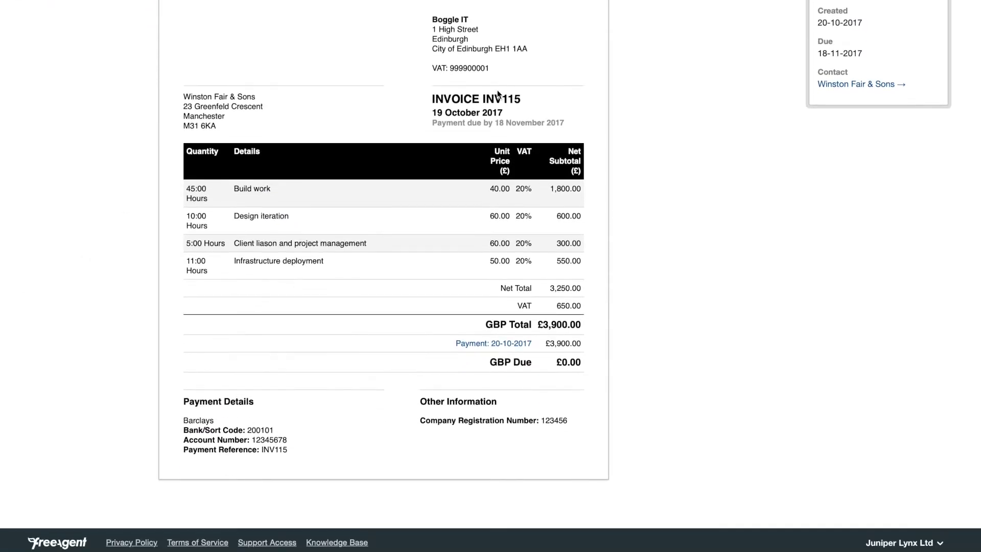
{"action": "left_click_drag", "start_coordinate": [433, 66], "coordinate": [435, 20]}
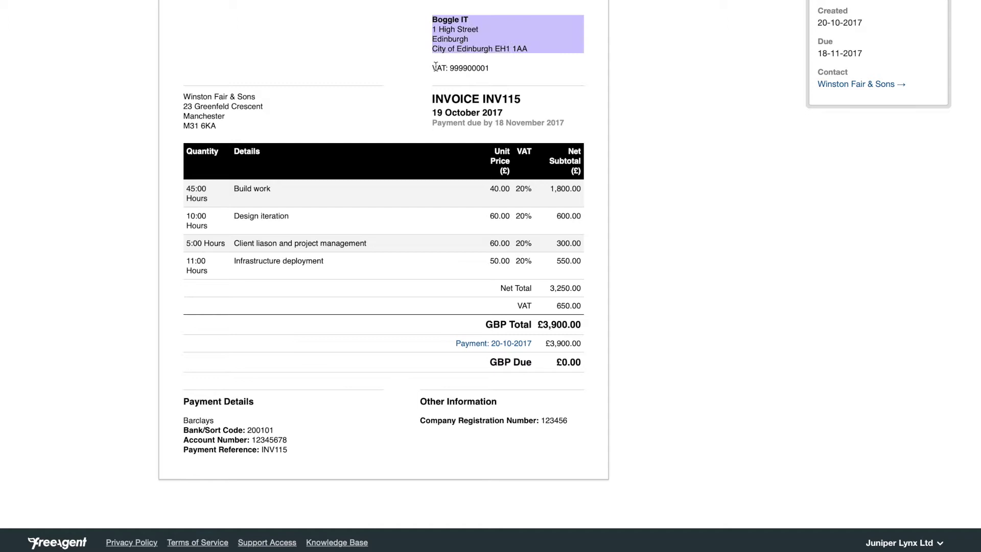
{"action": "triple_click", "coordinate": [486, 68]}
{"action": "left_click", "coordinate": [502, 65]}
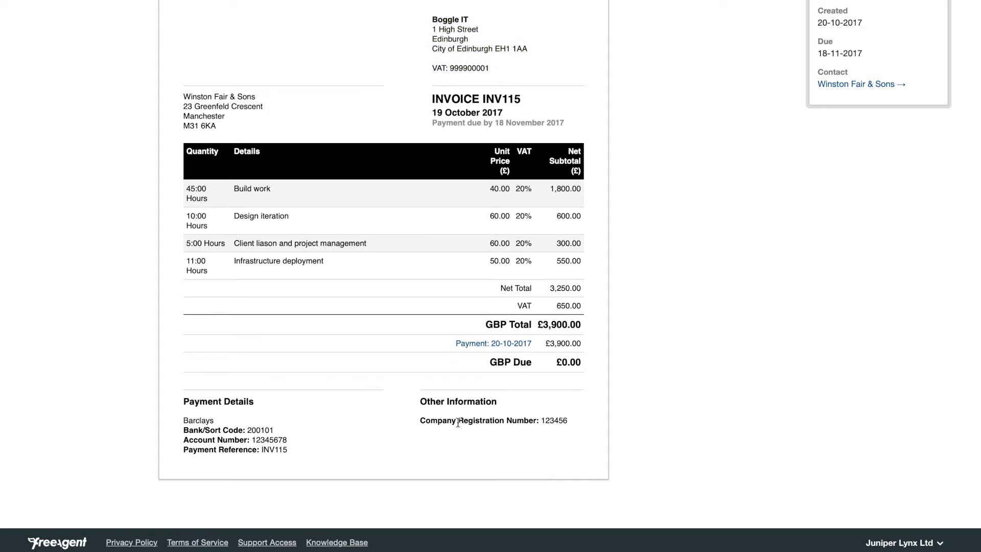
Highlight the company registration number and the invoice's payment details block
{"action": "left_click_drag", "start_coordinate": [423, 419], "coordinate": [587, 424]}
{"action": "left_click_drag", "start_coordinate": [179, 418], "coordinate": [332, 454]}
{"action": "scroll", "coordinate": [332, 454], "scroll_direction": "up", "scroll_amount": 3}
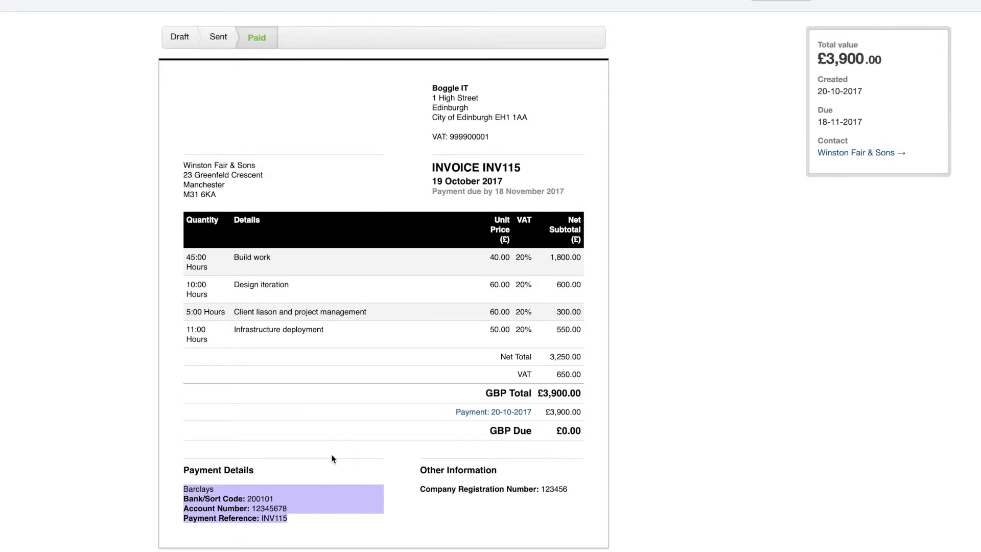
{"action": "scroll", "coordinate": [332, 459], "scroll_direction": "up", "scroll_amount": 2}
{"action": "left_click", "coordinate": [332, 458]}
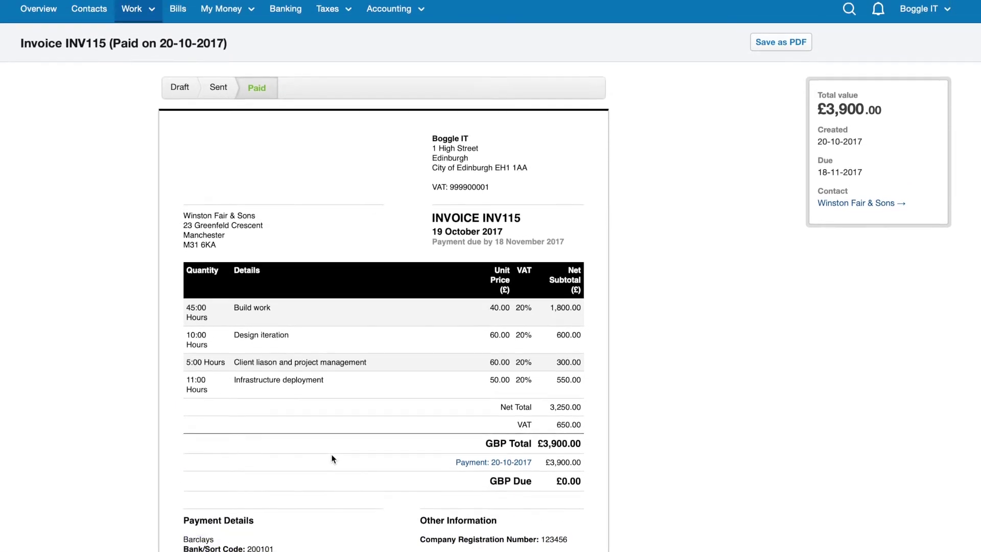
{"action": "scroll", "coordinate": [220, 314], "scroll_direction": "down", "scroll_amount": 1}
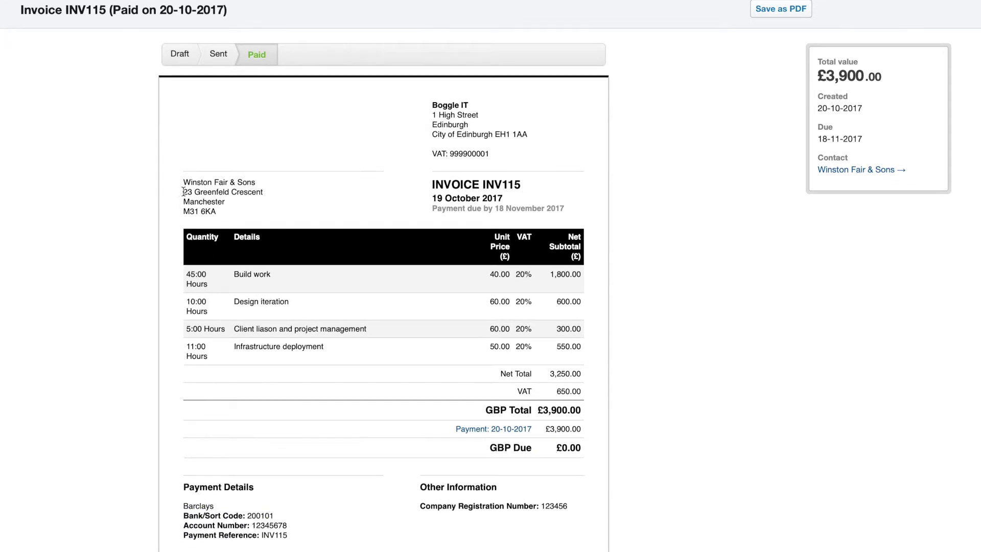
Highlight the customer's address and the line-item table down to GBP Due
{"action": "left_click_drag", "start_coordinate": [183, 182], "coordinate": [217, 207]}
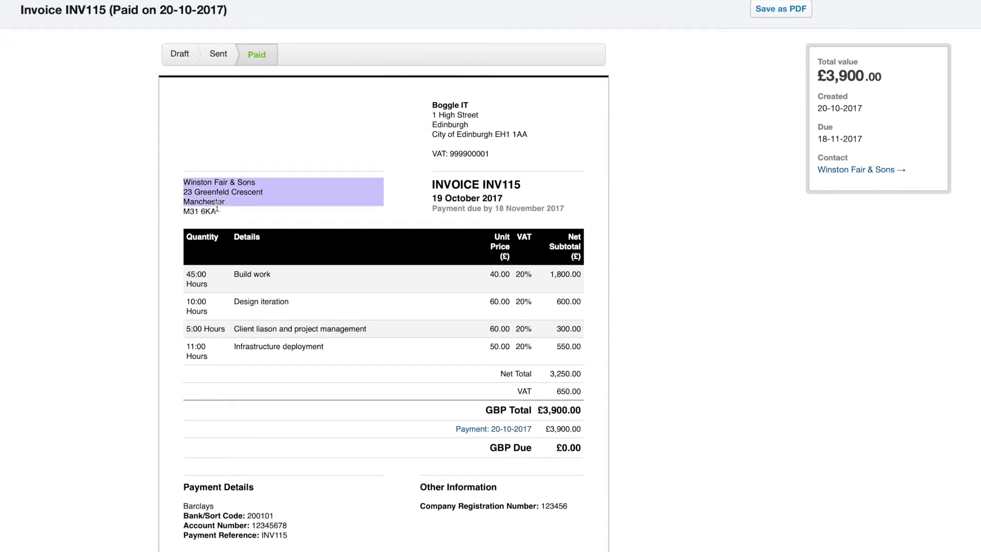
{"action": "left_click_drag", "start_coordinate": [380, 251], "coordinate": [585, 424]}
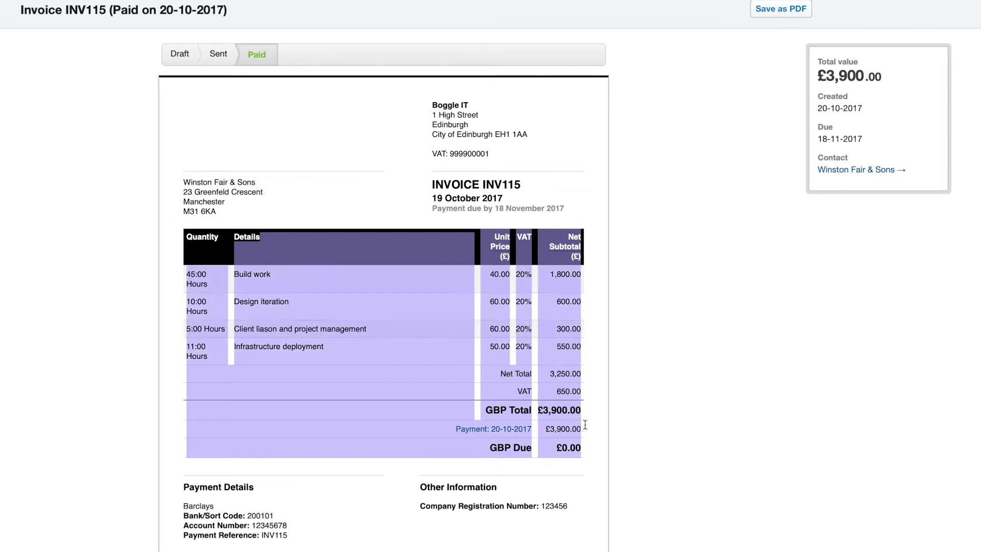
{"action": "left_click", "coordinate": [585, 425]}
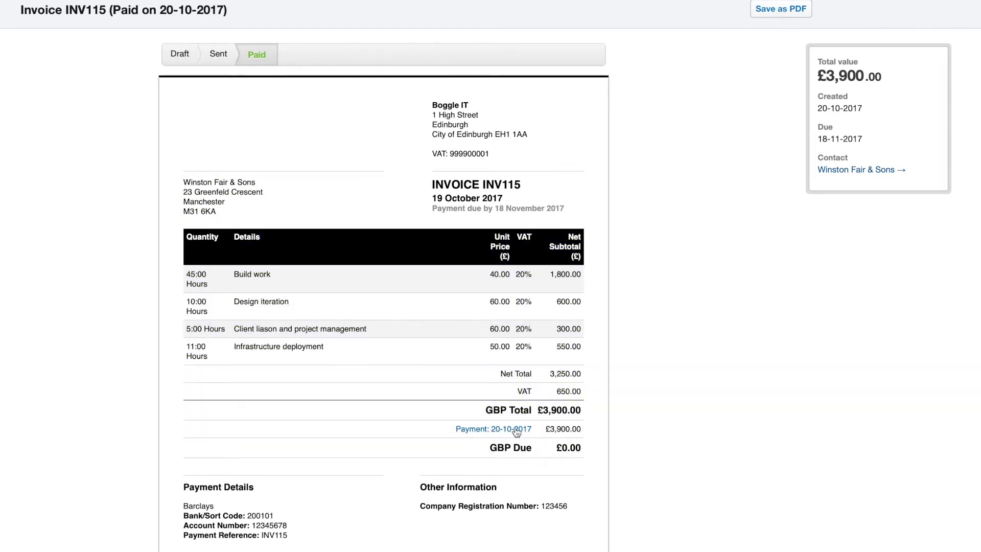
{"action": "scroll", "coordinate": [608, 312], "scroll_direction": "up", "scroll_amount": 1}
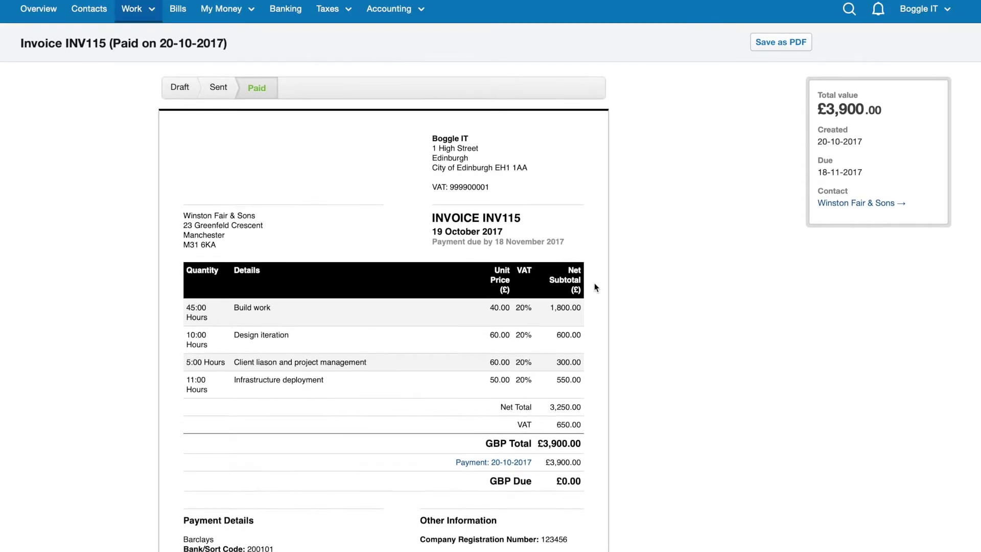
{"action": "scroll", "coordinate": [594, 283], "scroll_direction": "down", "scroll_amount": 3}
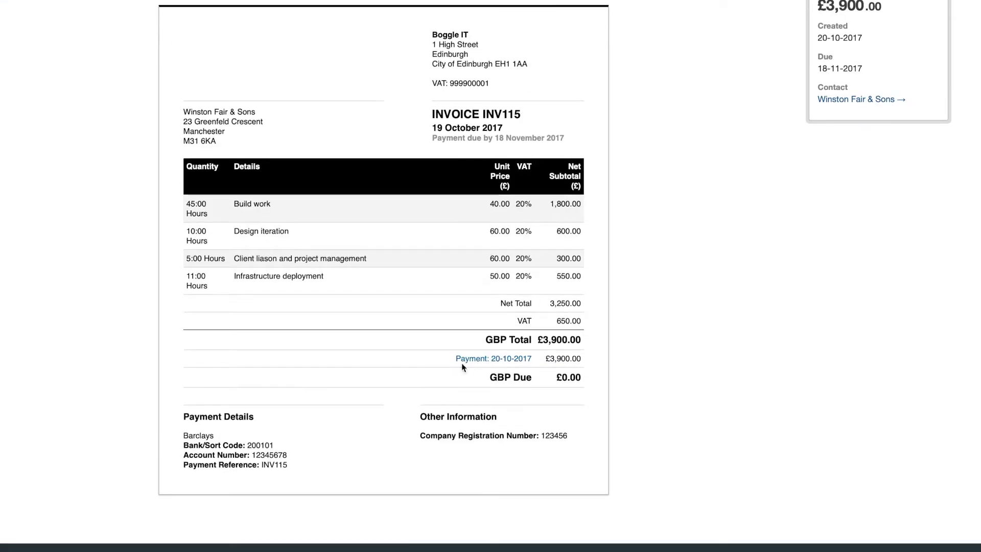
Highlight the 20-10-2017 payment line that leaves £0.00 due
{"action": "left_click_drag", "start_coordinate": [453, 360], "coordinate": [535, 356]}
{"action": "scroll", "coordinate": [576, 321], "scroll_direction": "up", "scroll_amount": 1}
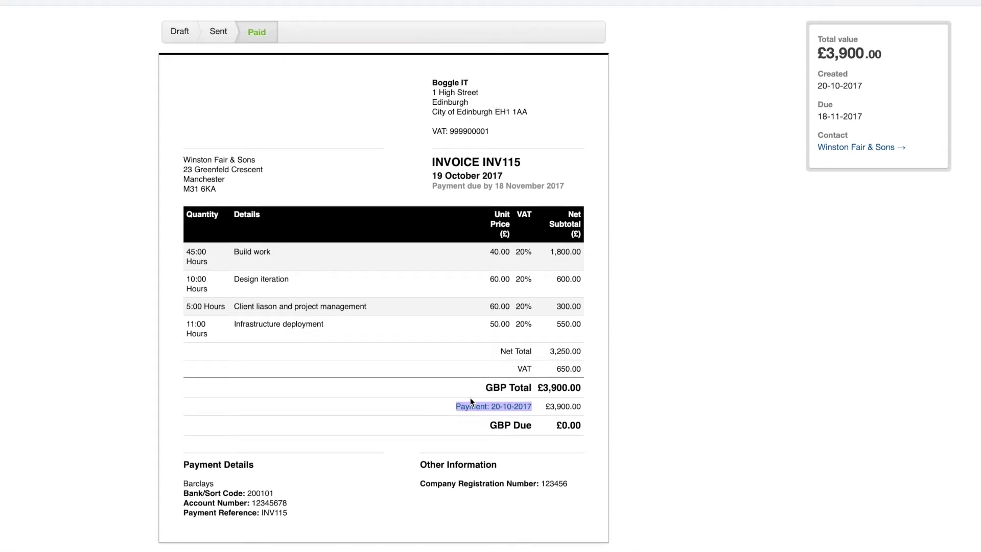
{"action": "left_click", "coordinate": [692, 302]}
{"action": "scroll", "coordinate": [690, 302], "scroll_direction": "up", "scroll_amount": 1}
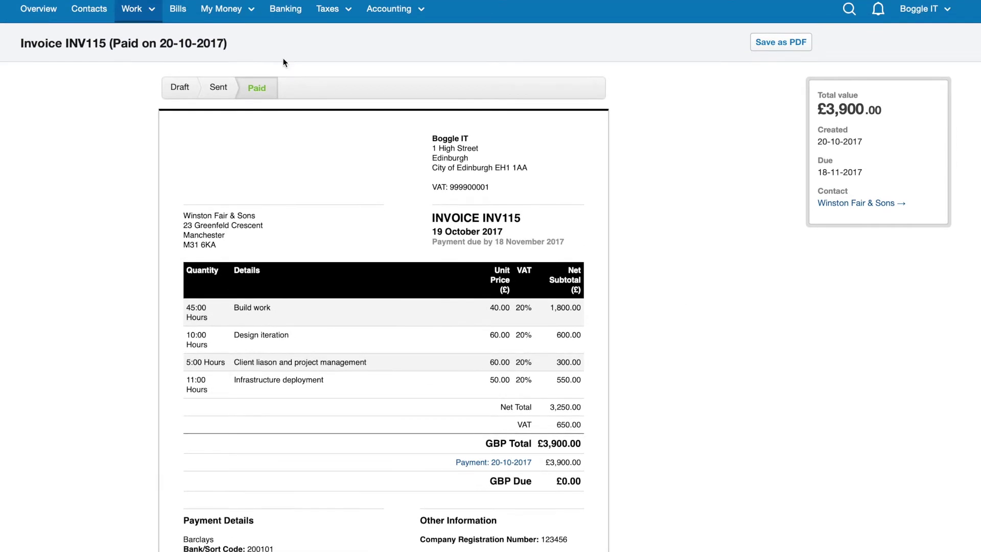
{"action": "mouse_move", "coordinate": [248, 20]}
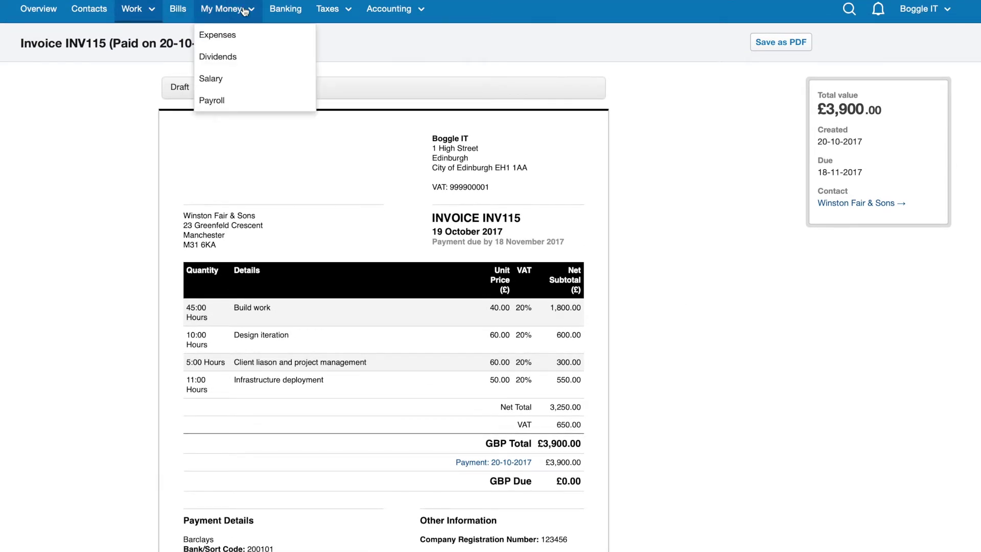
Open the out-of-pocket expenses list and highlight the first rows down to Bus fare
{"action": "left_click", "coordinate": [238, 36]}
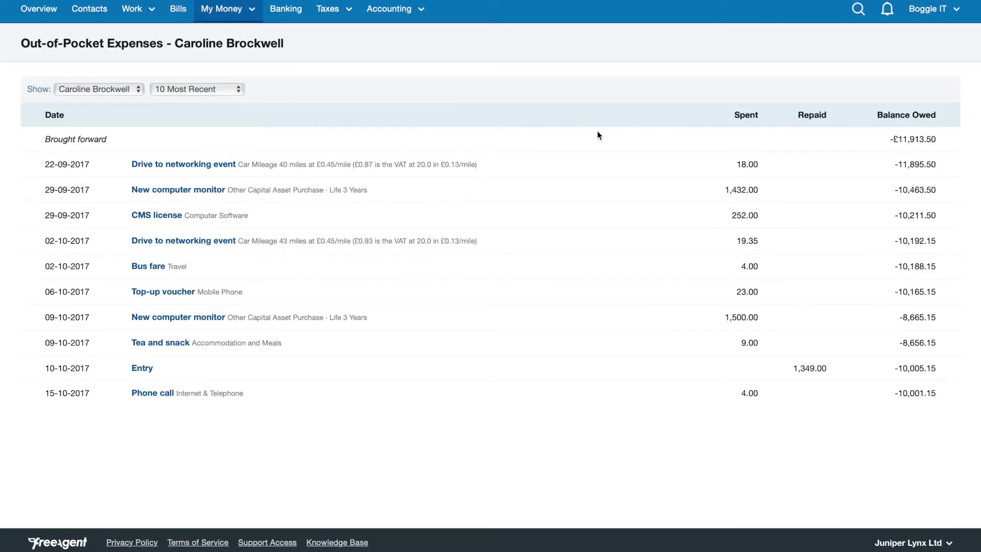
{"action": "left_click_drag", "start_coordinate": [115, 160], "coordinate": [632, 225]}
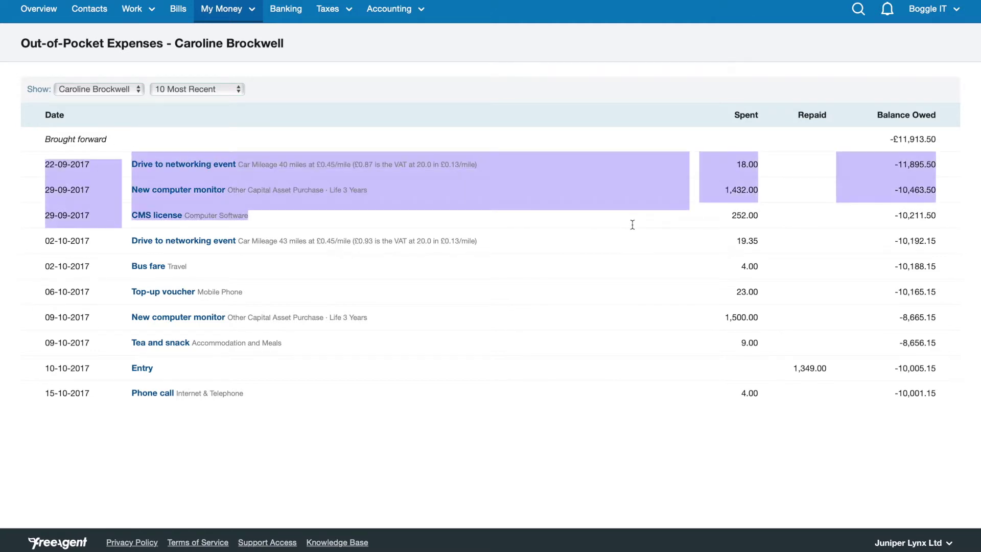
{"action": "left_click", "coordinate": [633, 225]}
{"action": "left_click_drag", "start_coordinate": [781, 166], "coordinate": [127, 162]}
{"action": "left_click", "coordinate": [313, 132]}
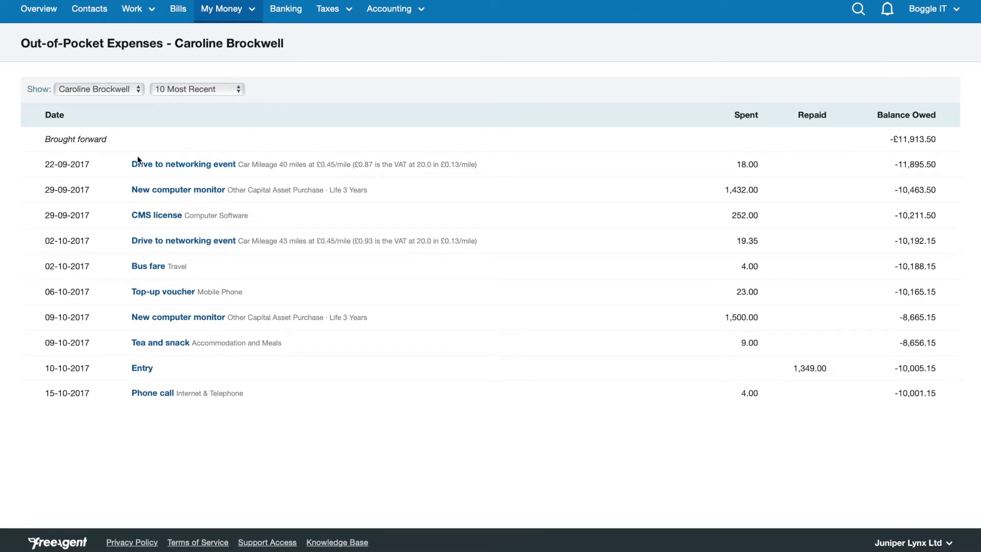
{"action": "left_click_drag", "start_coordinate": [137, 155], "coordinate": [214, 281]}
{"action": "left_click", "coordinate": [214, 282]}
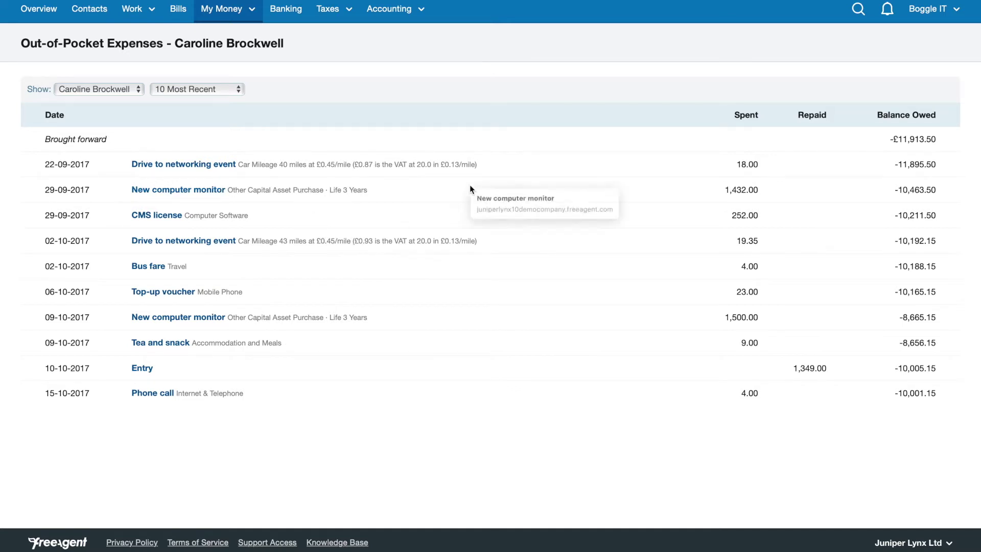
Highlight later expenses through Tea and snack and Phone call, plus the 1,349.00 repayment
{"action": "left_click_drag", "start_coordinate": [453, 189], "coordinate": [329, 344]}
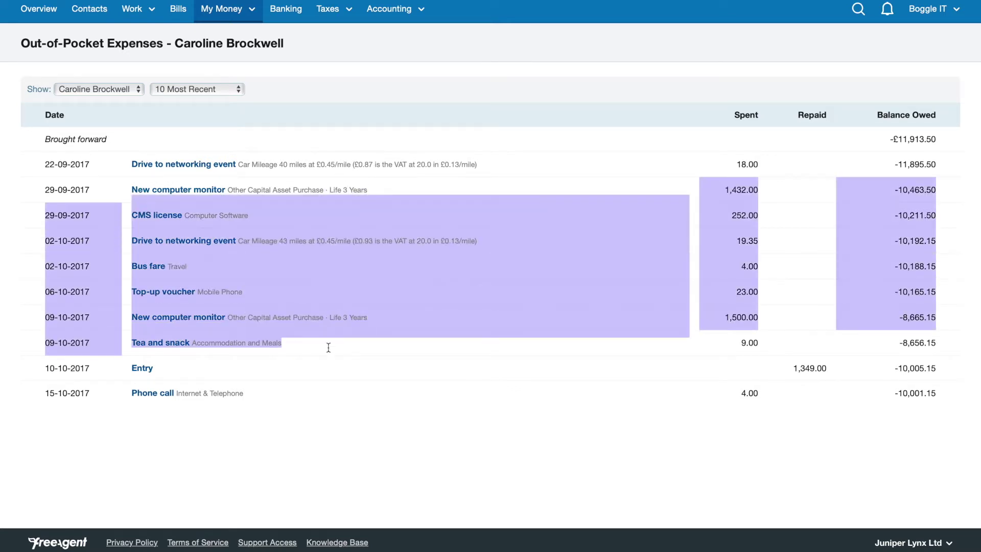
{"action": "left_click", "coordinate": [446, 359]}
{"action": "left_click_drag", "start_coordinate": [487, 322], "coordinate": [486, 379]}
{"action": "left_click", "coordinate": [486, 380]}
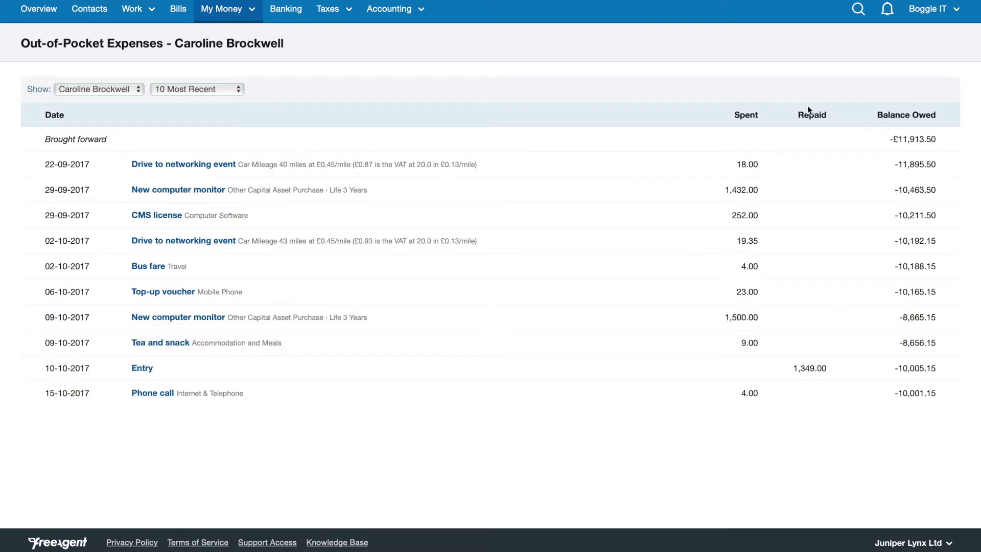
{"action": "left_click_drag", "start_coordinate": [797, 114], "coordinate": [831, 114]}
{"action": "left_click_drag", "start_coordinate": [792, 364], "coordinate": [825, 367]}
{"action": "mouse_move", "coordinate": [228, 9]}
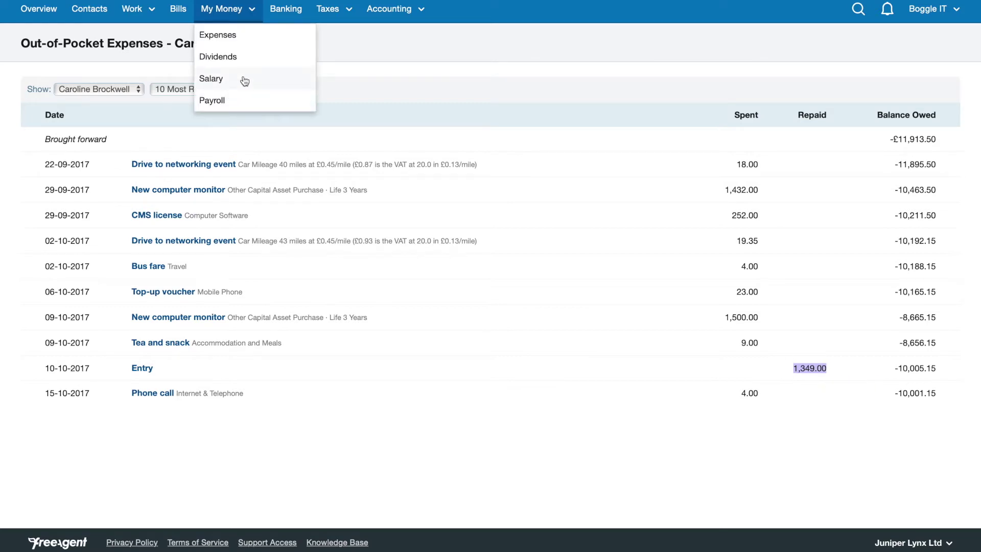
Open salary records for Current Tax Year So Far, covering 06-04-2019 to 11-07-2019
{"action": "left_click", "coordinate": [244, 81]}
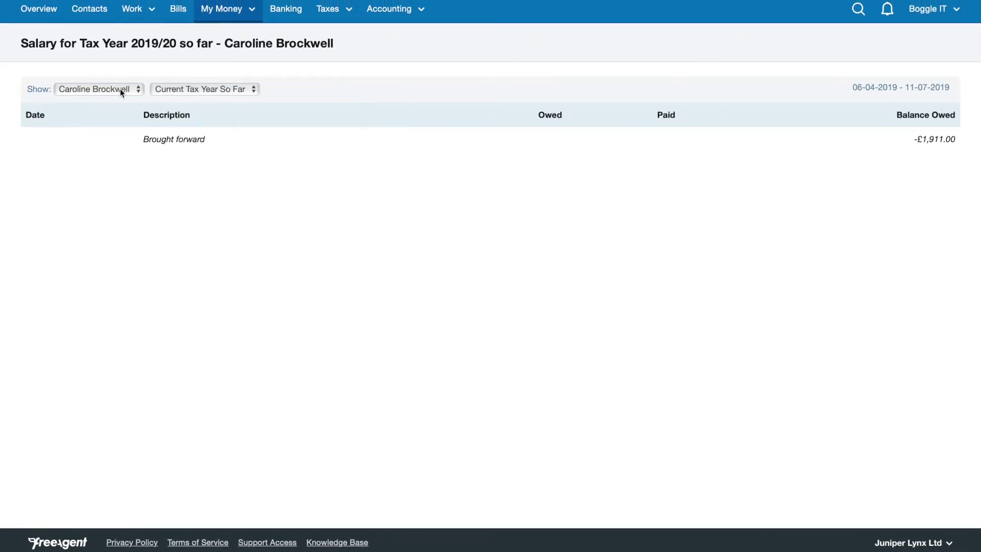
{"action": "left_click", "coordinate": [204, 90]}
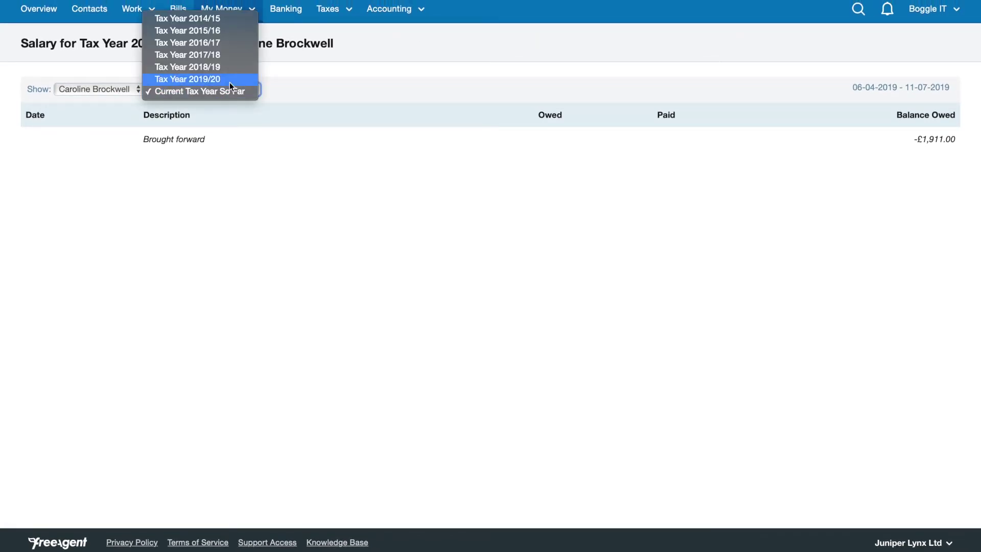
{"action": "left_click", "coordinate": [224, 91]}
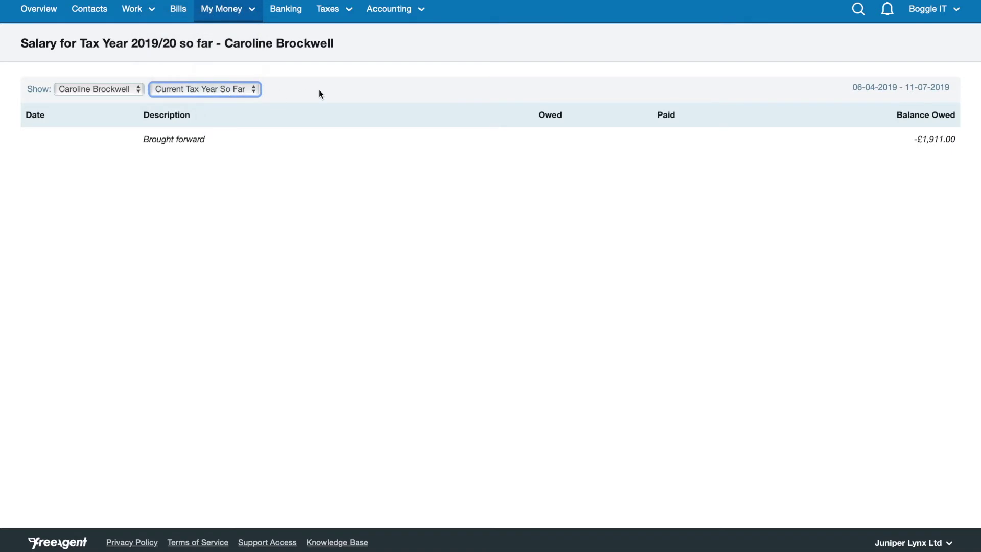
{"action": "left_click_drag", "start_coordinate": [319, 90], "coordinate": [314, 204]}
{"action": "left_click", "coordinate": [314, 204]}
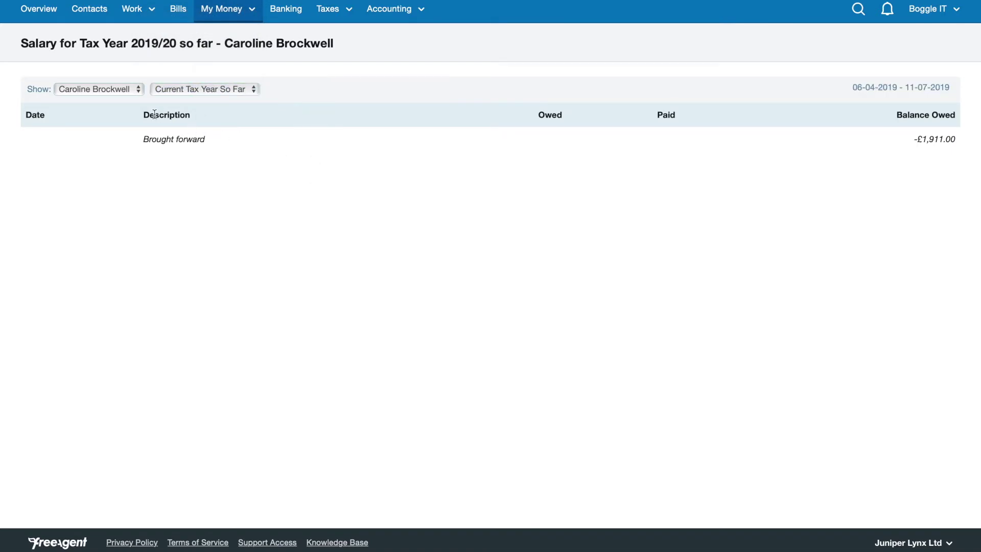
Highlight the -£1,911.00 brought-forward balance, then go to the Payroll 2014/15 overview
{"action": "left_click_drag", "start_coordinate": [90, 142], "coordinate": [594, 240]}
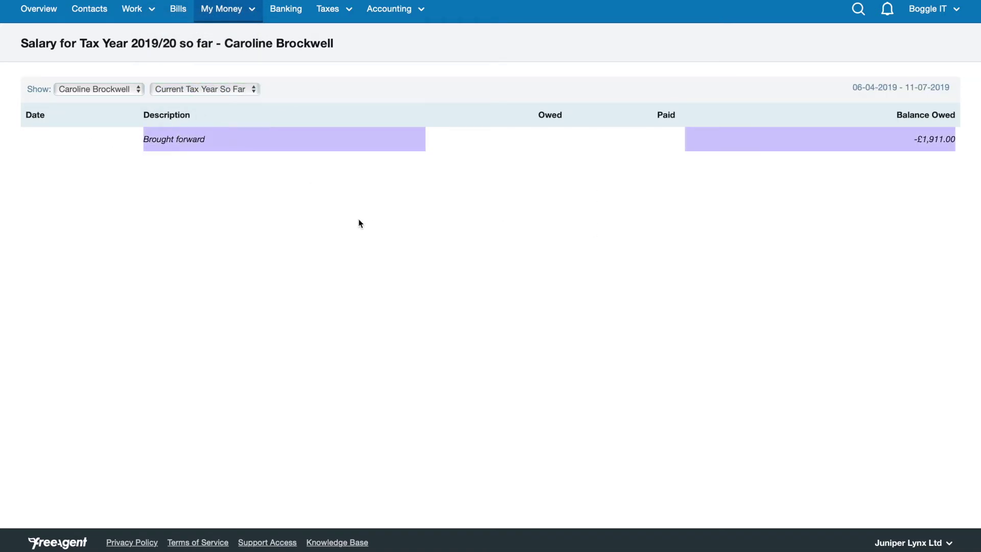
{"action": "left_click", "coordinate": [221, 9]}
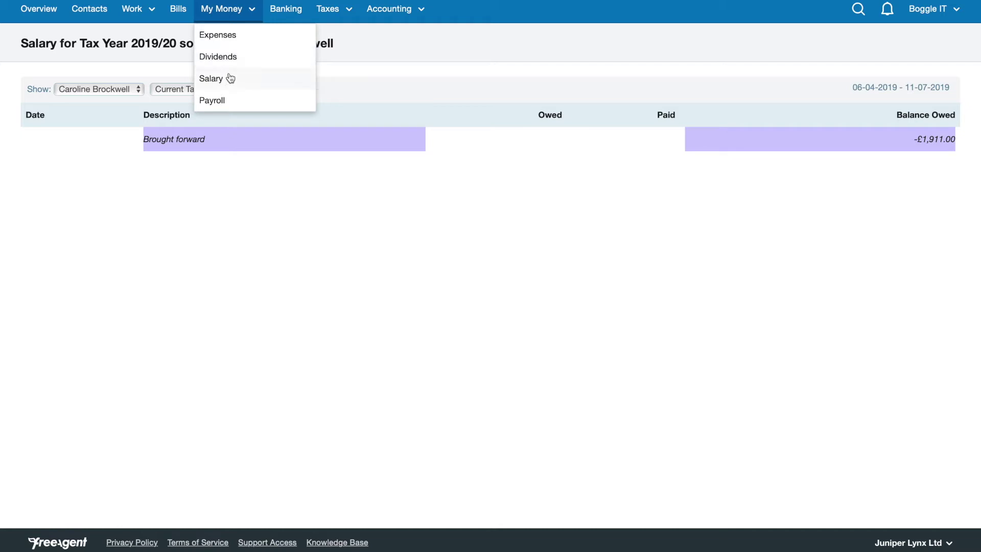
{"action": "left_click", "coordinate": [220, 101]}
Highlight the payroll summary, Total Pay and Total Tax headings, and Total NI and Employment Allowance totals
{"action": "left_click_drag", "start_coordinate": [387, 199], "coordinate": [535, 307]}
{"action": "left_click", "coordinate": [535, 307]}
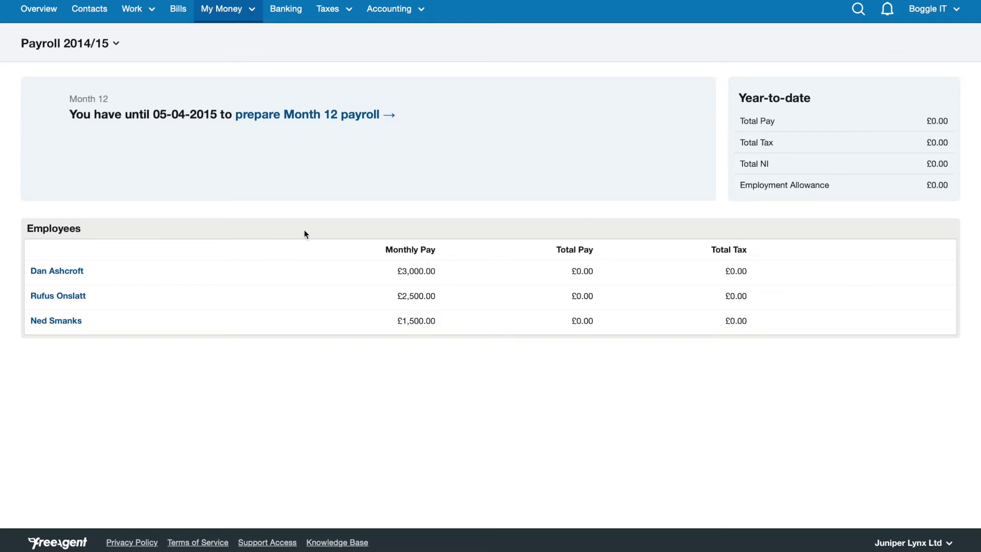
{"action": "left_click_drag", "start_coordinate": [561, 249], "coordinate": [802, 247]}
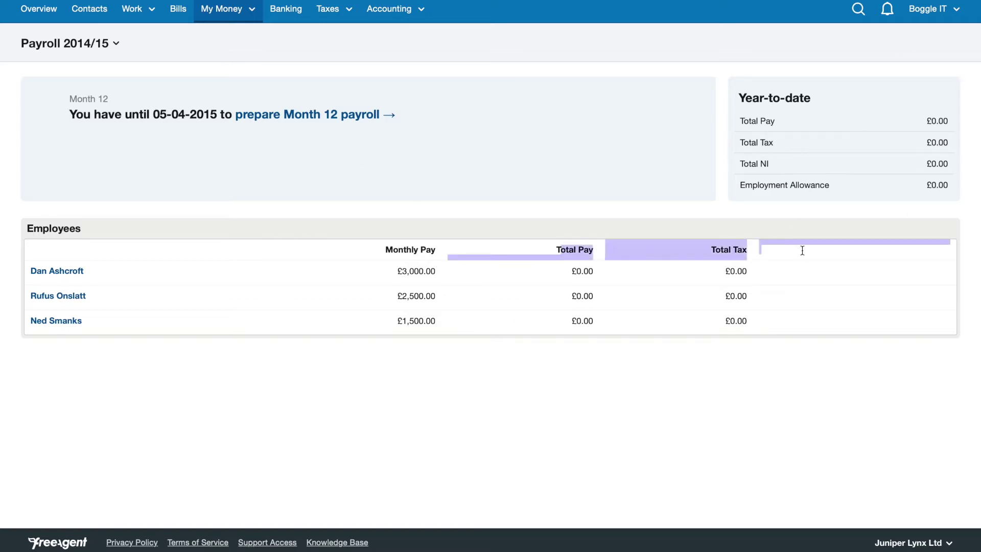
{"action": "left_click", "coordinate": [802, 250]}
{"action": "left_click_drag", "start_coordinate": [737, 164], "coordinate": [969, 166]}
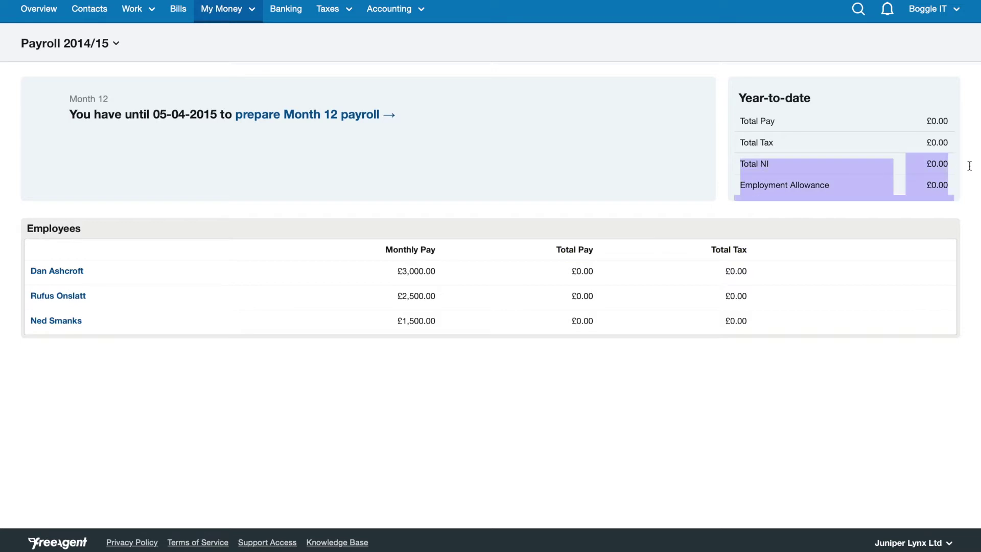
{"action": "left_click", "coordinate": [958, 164]}
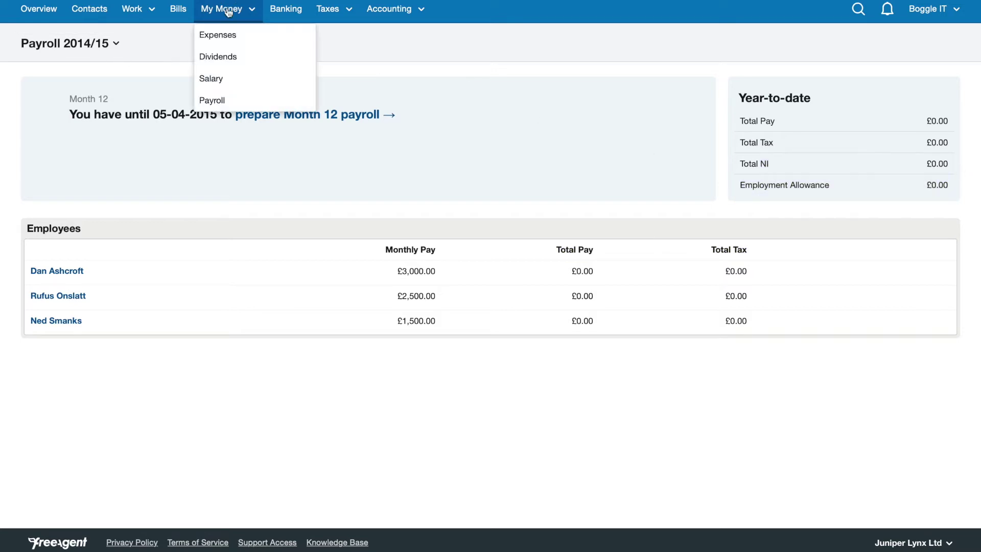
Open the Business Current Account transactions from Banking and highlight rows down to Bank account fees
{"action": "left_click", "coordinate": [295, 11]}
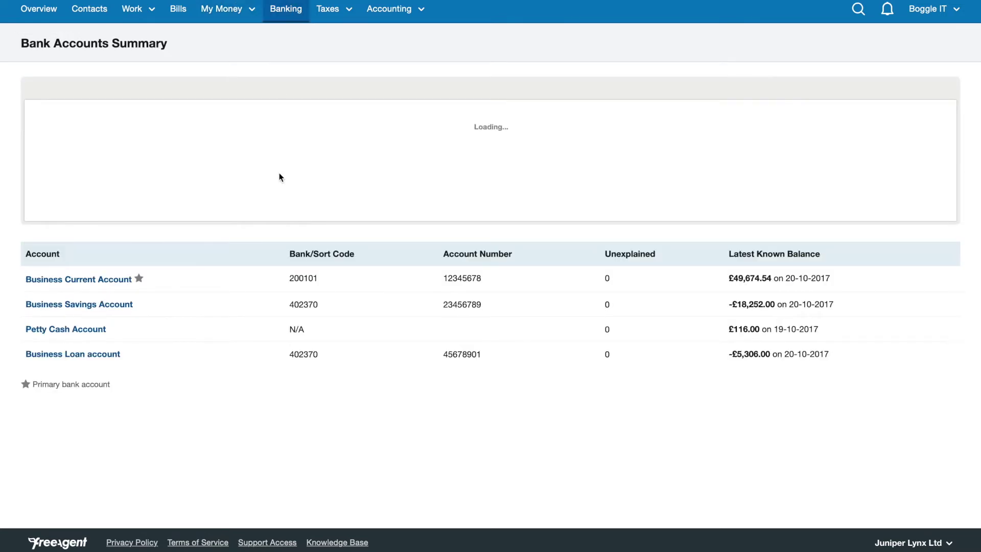
{"action": "left_click", "coordinate": [123, 287]}
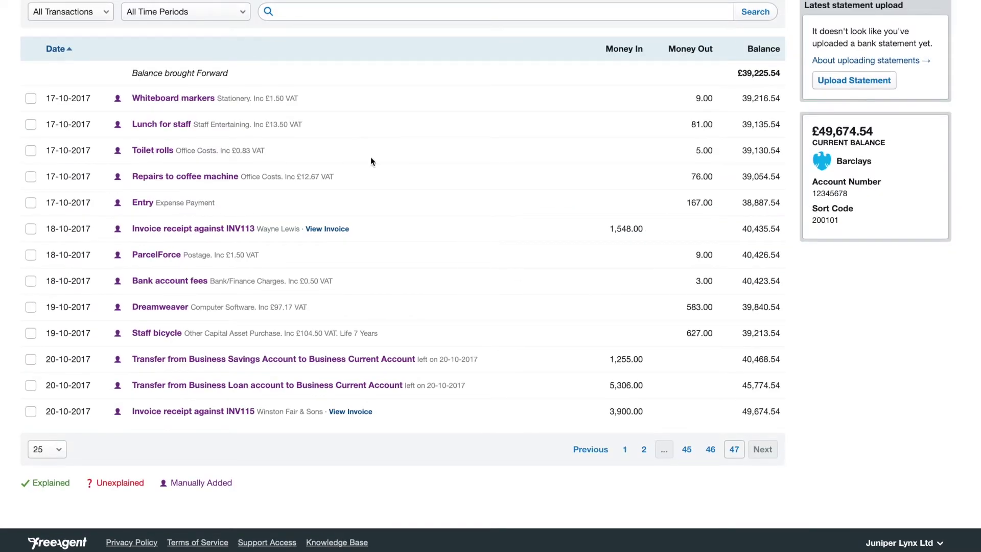
{"action": "left_click_drag", "start_coordinate": [132, 72], "coordinate": [487, 277]}
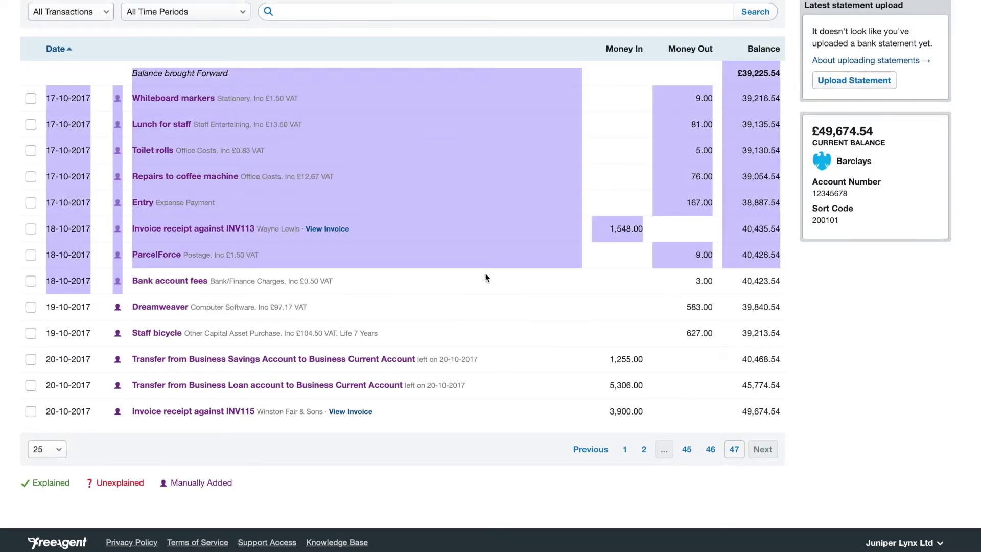
{"action": "left_click", "coordinate": [486, 278]}
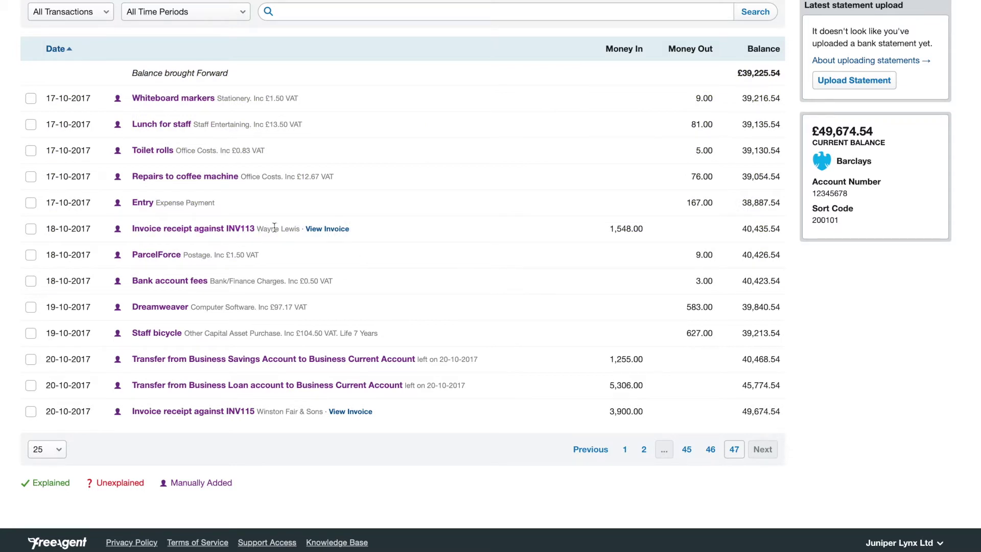
Highlight the 1,548.00 INV113 receipt and the Manually Added and Unexplained legend, then edit INV113
{"action": "left_click_drag", "start_coordinate": [648, 233], "coordinate": [171, 221]}
{"action": "left_click", "coordinate": [234, 233]}
{"action": "left_click_drag", "start_coordinate": [159, 482], "coordinate": [252, 478]}
{"action": "left_click", "coordinate": [253, 478]}
{"action": "left_click_drag", "start_coordinate": [87, 481], "coordinate": [148, 483]}
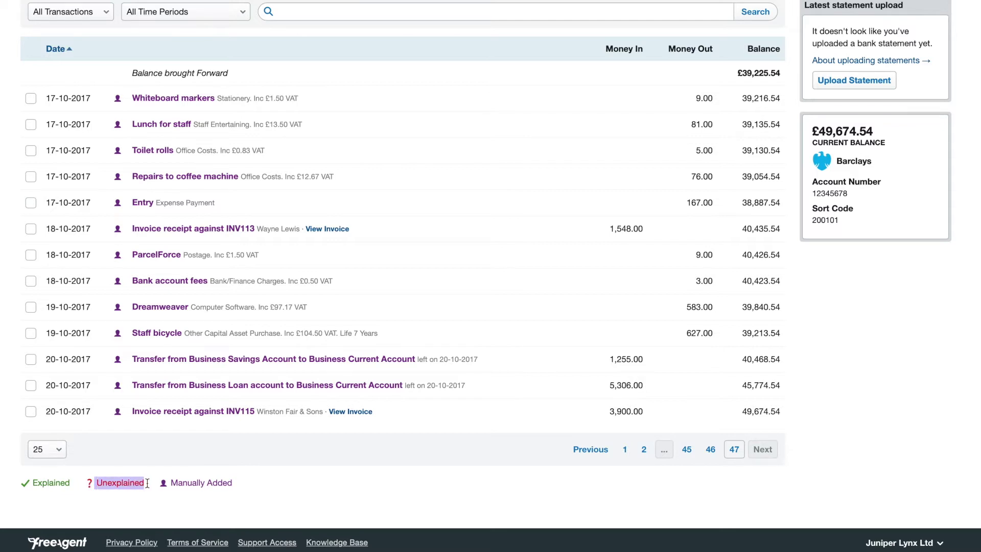
{"action": "left_click", "coordinate": [218, 231]}
Keep the INV113 receipt type as Invoice Receipt and cancel its edit unsaved
{"action": "scroll", "coordinate": [219, 230], "scroll_direction": "down", "scroll_amount": 3}
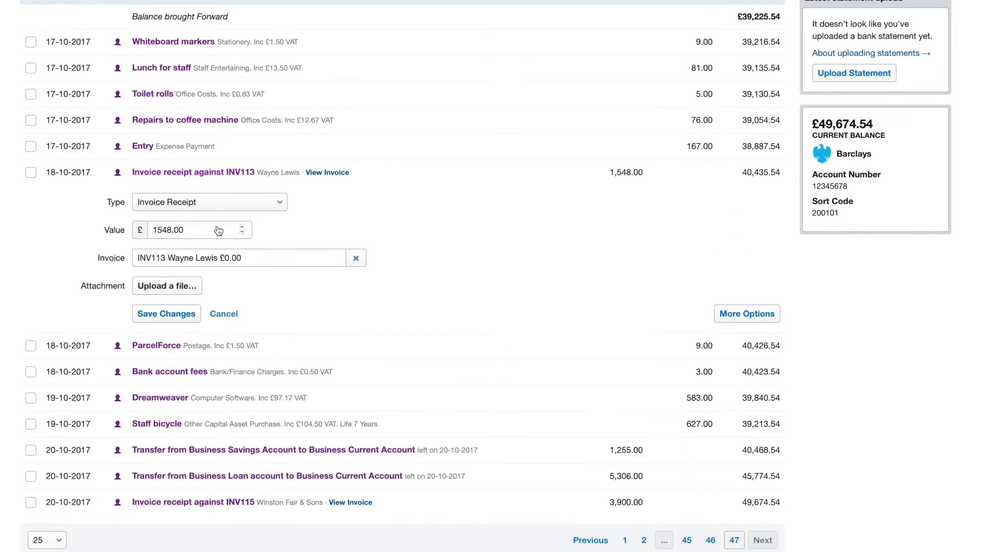
{"action": "left_click", "coordinate": [201, 192]}
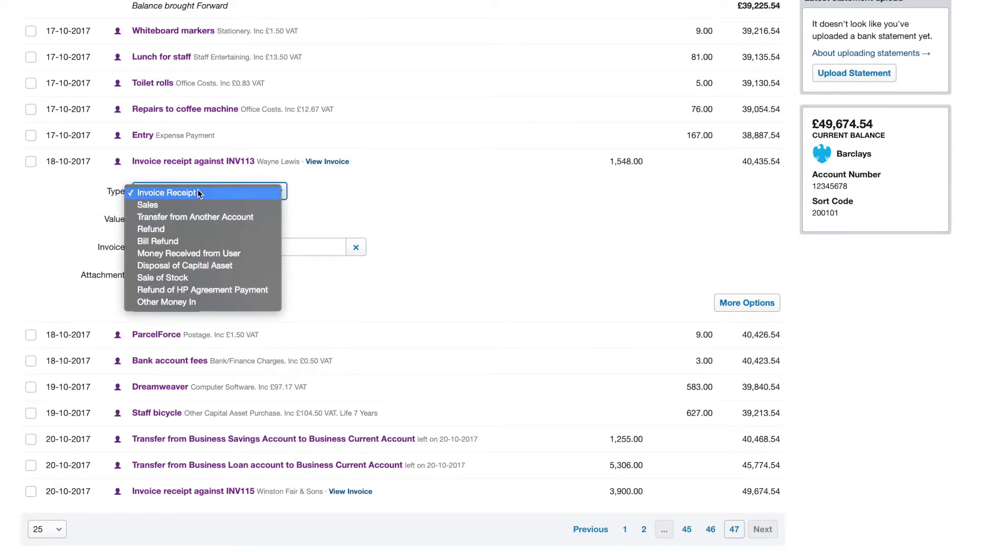
{"action": "left_click", "coordinate": [199, 193]}
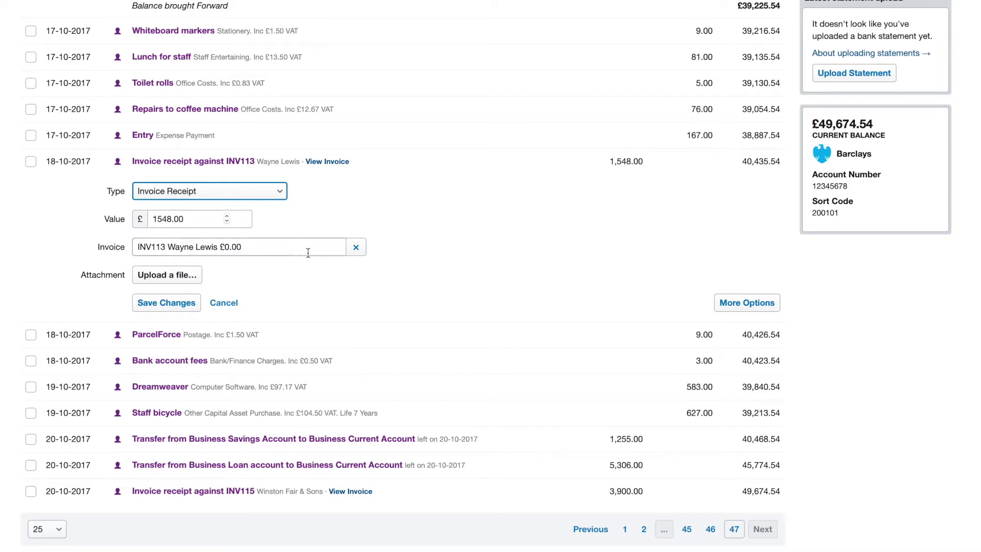
{"action": "left_click", "coordinate": [223, 303]}
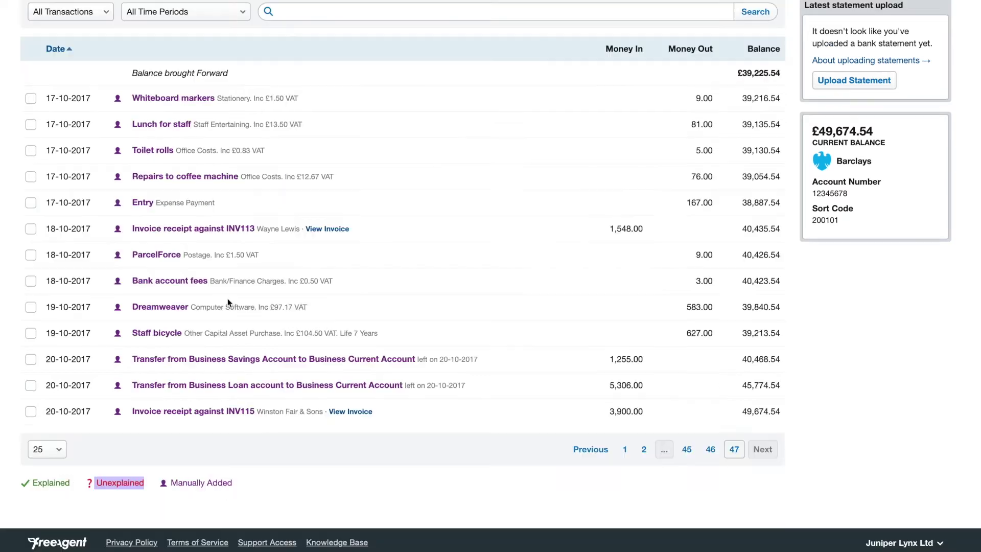
Inspect Bank account fees, keeping type Payment and category Bank/Finance Charges, then cancel without saving
{"action": "left_click", "coordinate": [173, 281]}
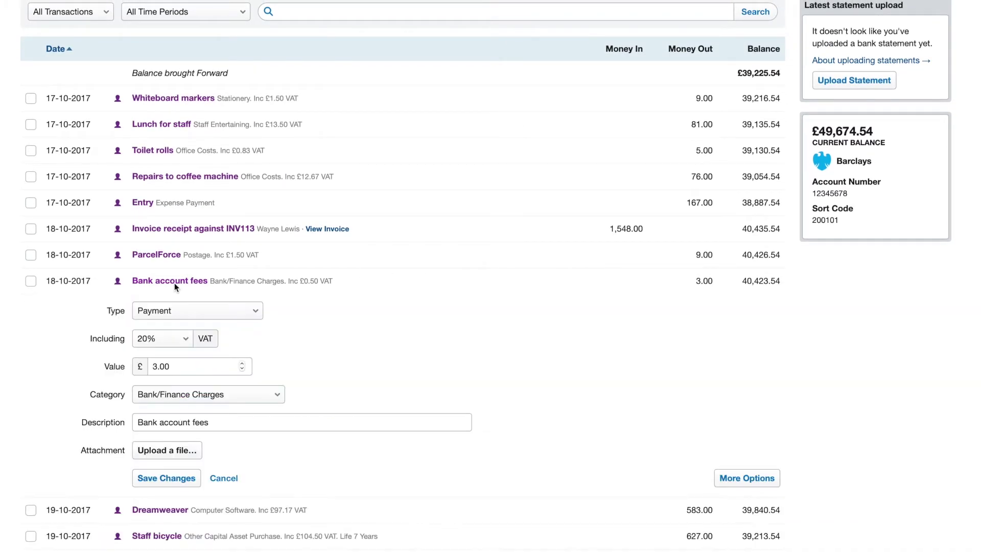
{"action": "scroll", "coordinate": [225, 281], "scroll_direction": "down", "scroll_amount": 3}
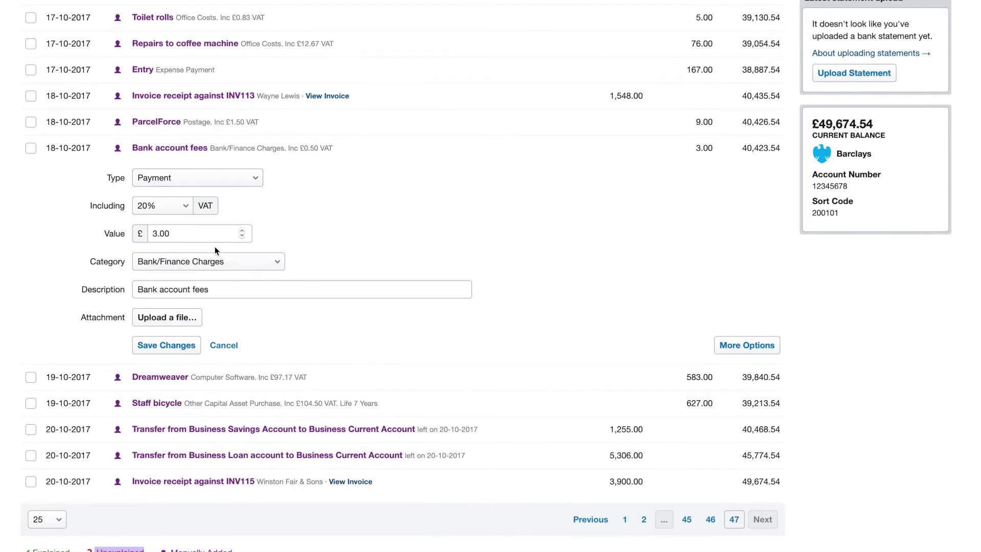
{"action": "left_click", "coordinate": [171, 177]}
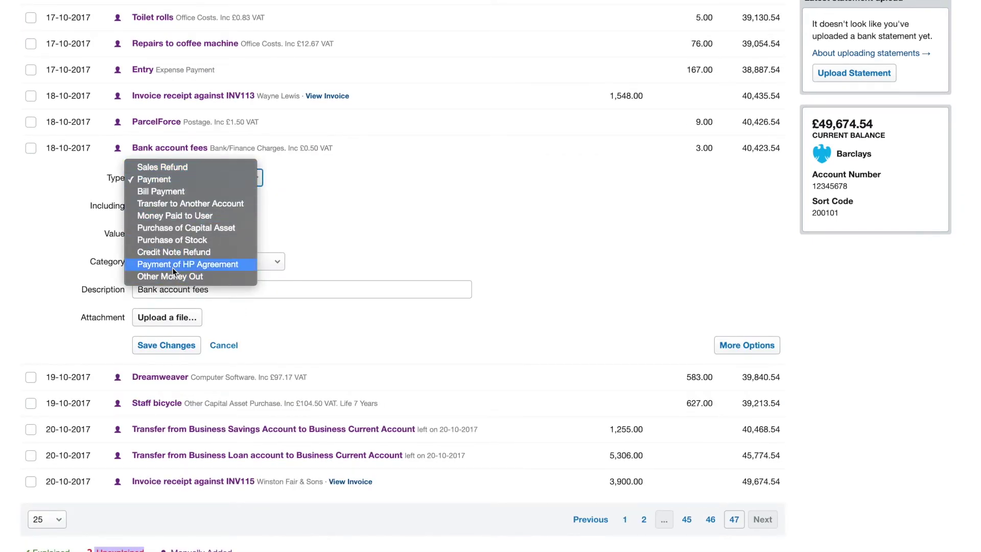
{"action": "left_click", "coordinate": [200, 182]}
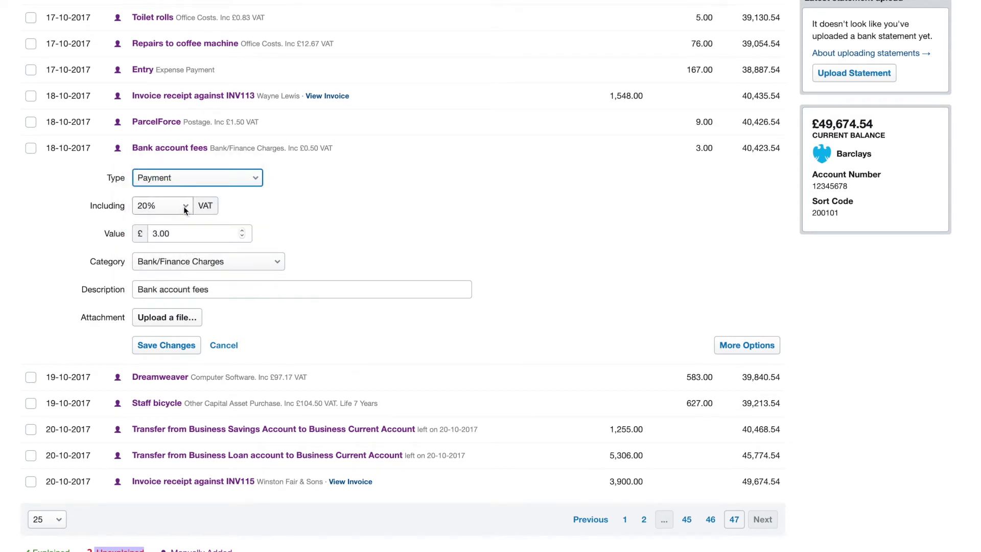
{"action": "left_click", "coordinate": [198, 262]}
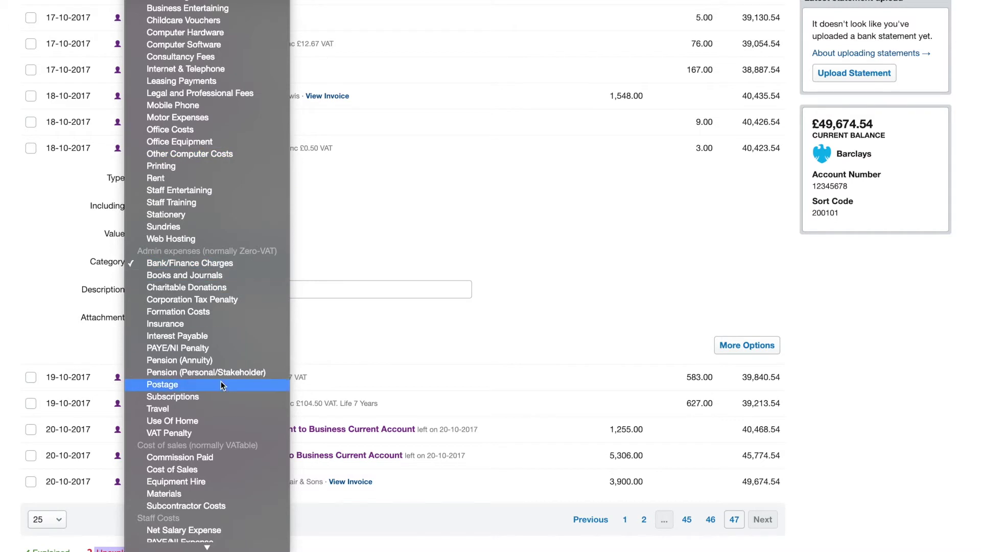
{"action": "scroll", "coordinate": [221, 433], "scroll_direction": "down", "scroll_amount": 3}
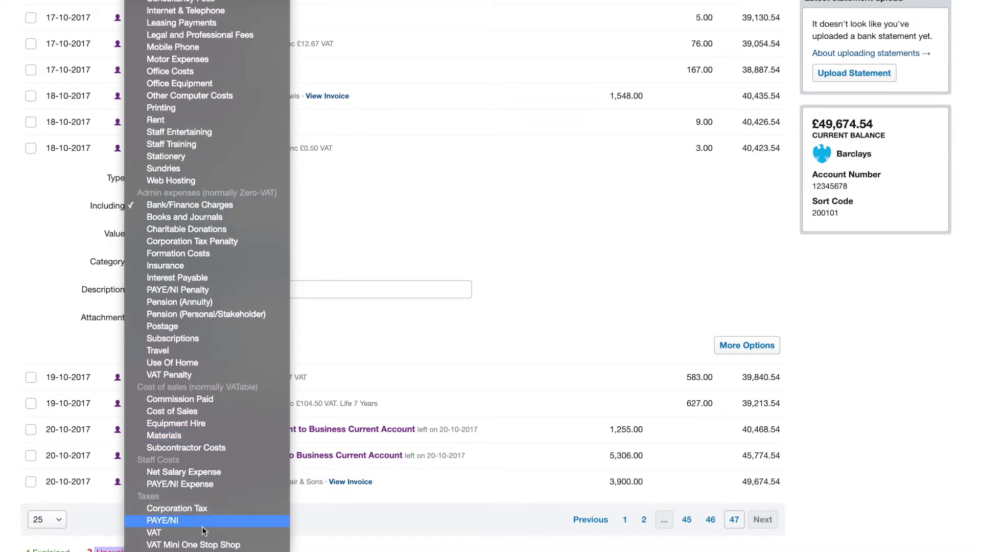
{"action": "left_click", "coordinate": [396, 300]}
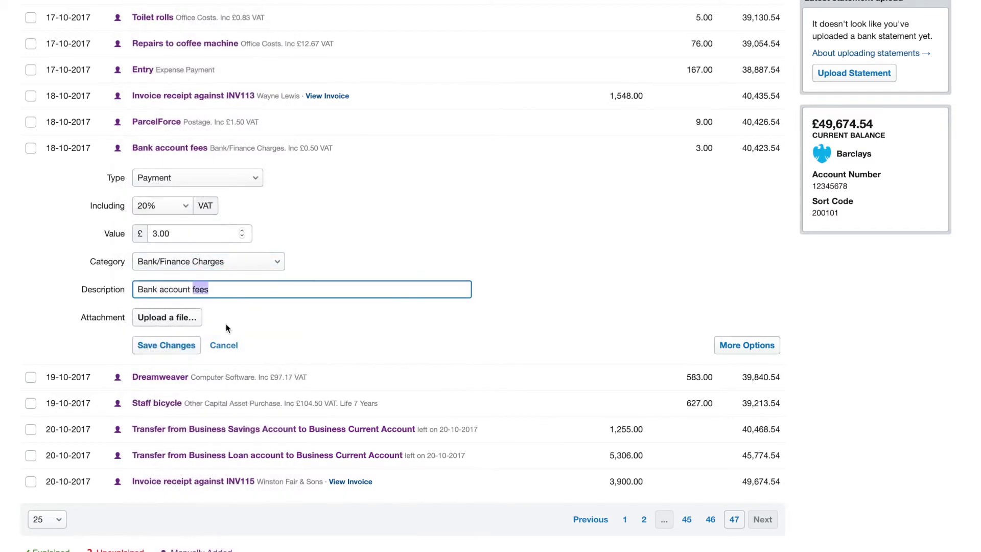
{"action": "left_click", "coordinate": [225, 348]}
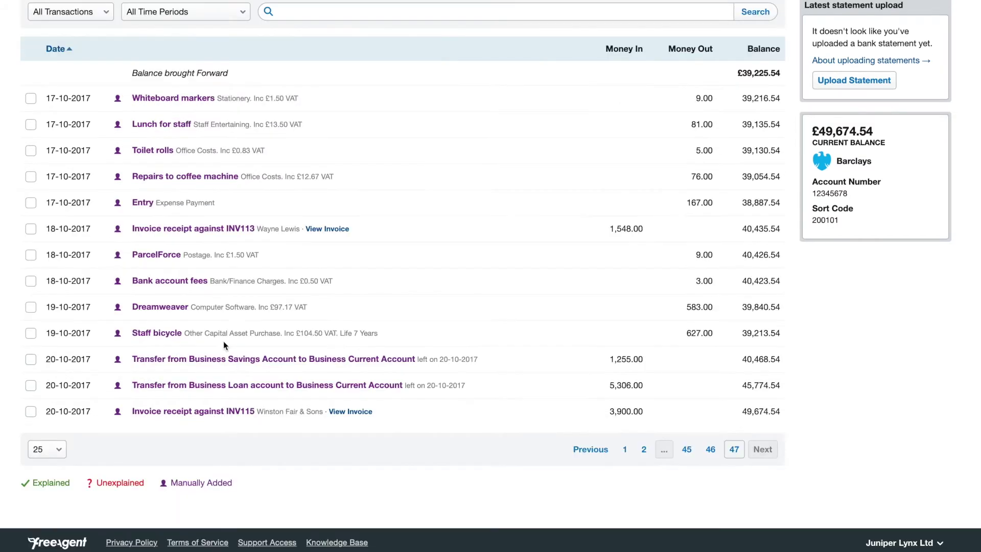
{"action": "scroll", "coordinate": [423, 124], "scroll_direction": "up", "scroll_amount": 2}
Open the 2018/19 Self Assessment return from Taxes and scroll through its Main Return questions
{"action": "left_click", "coordinate": [321, 8]}
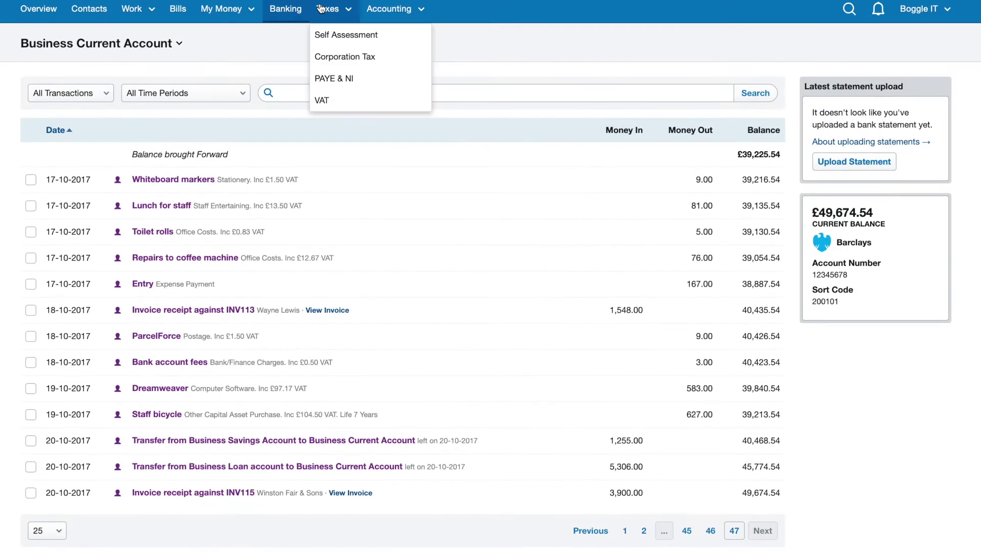
{"action": "left_click", "coordinate": [338, 35]}
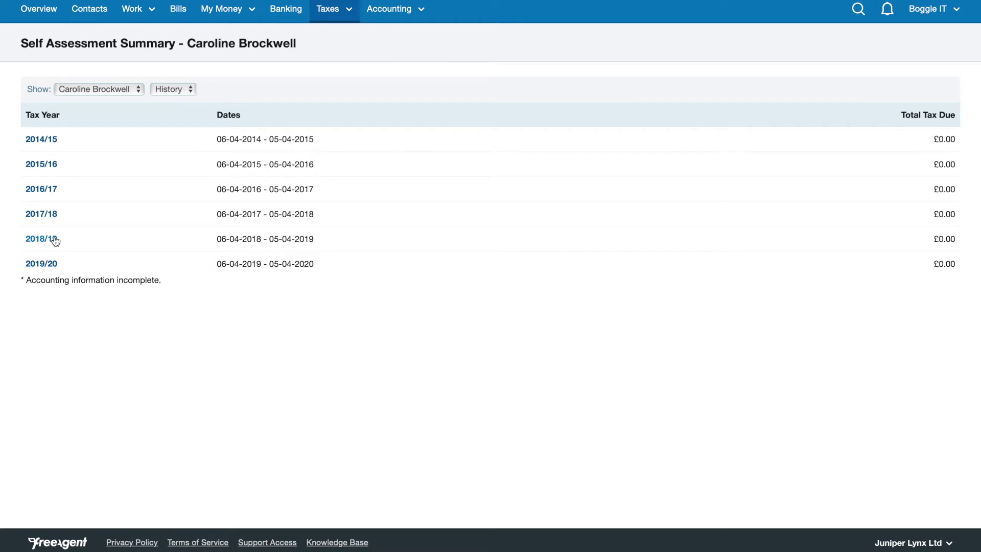
{"action": "left_click", "coordinate": [56, 240]}
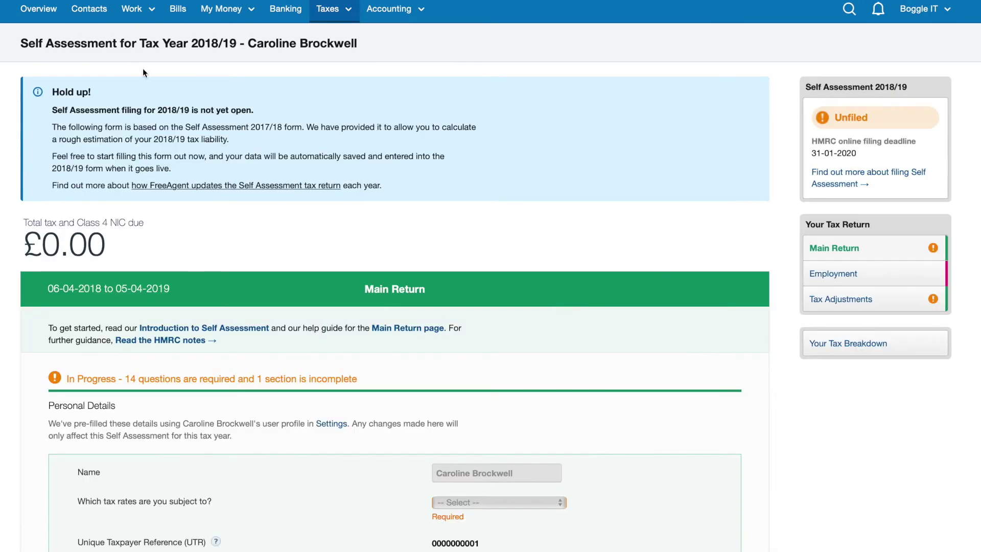
{"action": "scroll", "coordinate": [413, 253], "scroll_direction": "down", "scroll_amount": 4}
{"action": "scroll", "coordinate": [486, 211], "scroll_direction": "down", "scroll_amount": 3}
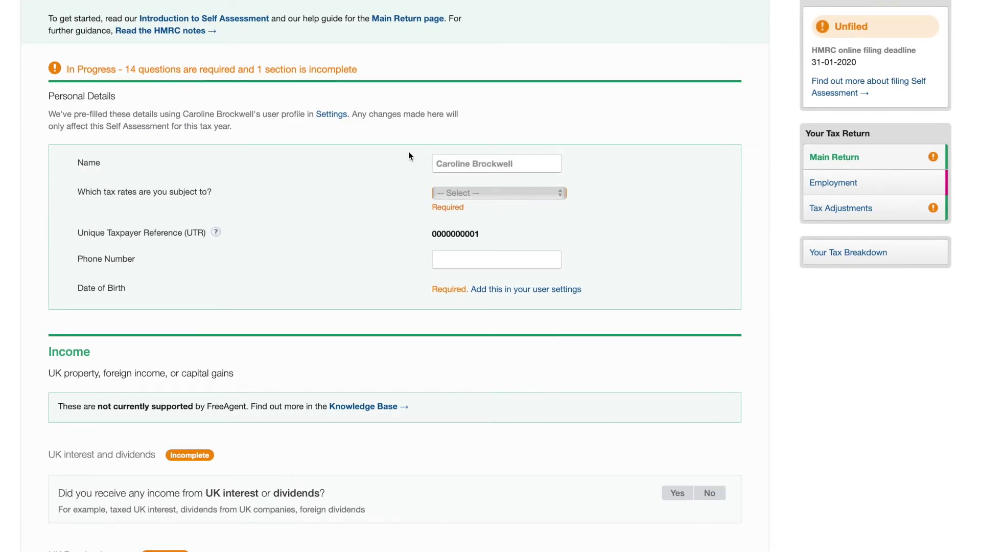
{"action": "scroll", "coordinate": [561, 305], "scroll_direction": "down", "scroll_amount": 7}
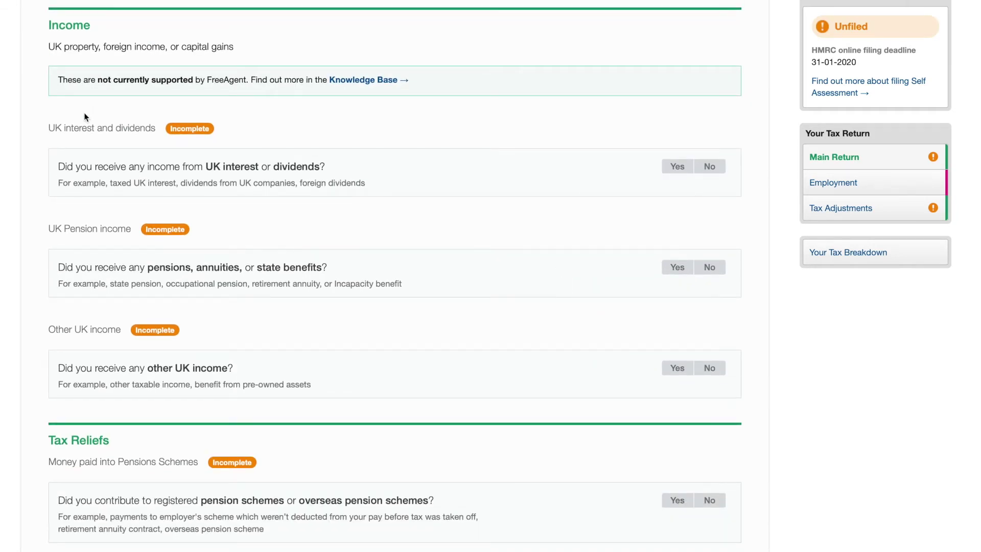
{"action": "scroll", "coordinate": [400, 134], "scroll_direction": "down", "scroll_amount": 2}
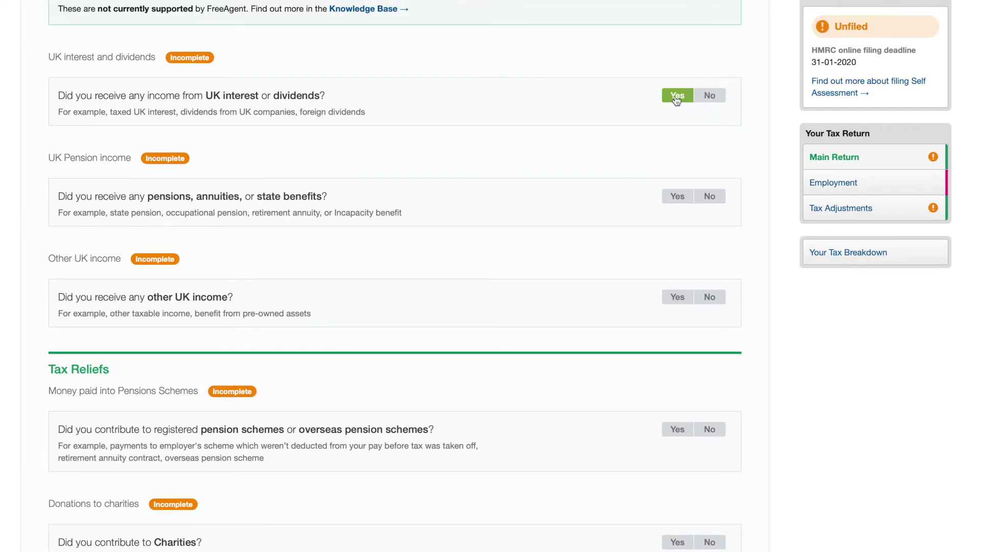
{"action": "scroll", "coordinate": [344, 144], "scroll_direction": "down", "scroll_amount": 2}
{"action": "scroll", "coordinate": [584, 118], "scroll_direction": "up", "scroll_amount": 5}
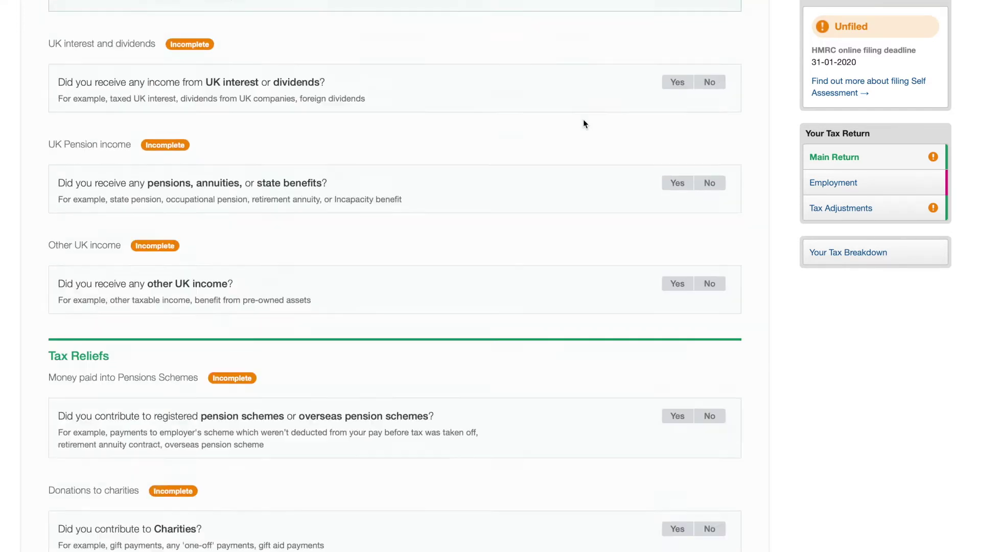
{"action": "scroll", "coordinate": [520, 288], "scroll_direction": "up", "scroll_amount": 2}
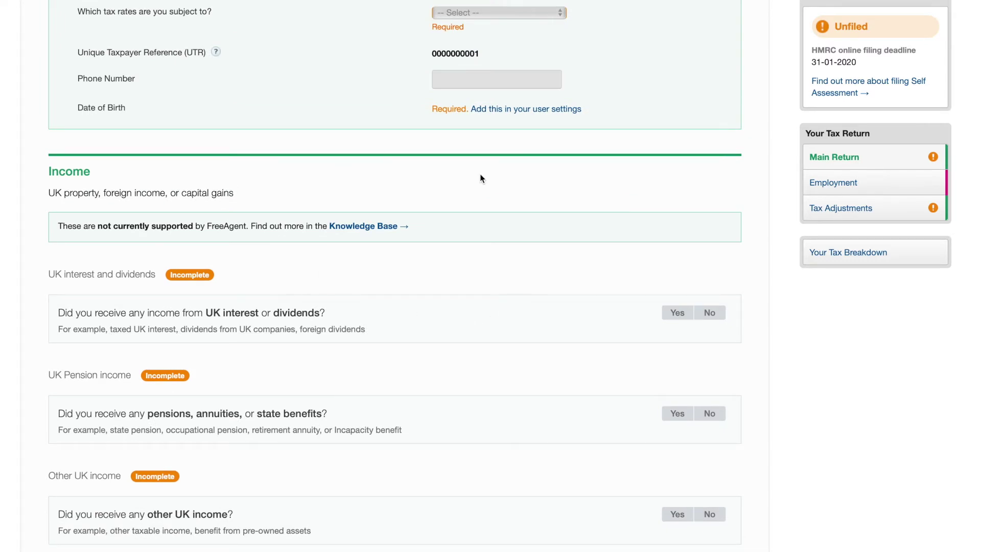
Highlight the text above Income and the UK interest and dividends question, then open Employment
{"action": "left_click_drag", "start_coordinate": [480, 173], "coordinate": [466, 350]}
{"action": "left_click", "coordinate": [319, 304]}
{"action": "left_click", "coordinate": [466, 350]}
{"action": "scroll", "coordinate": [541, 282], "scroll_direction": "down", "scroll_amount": 3}
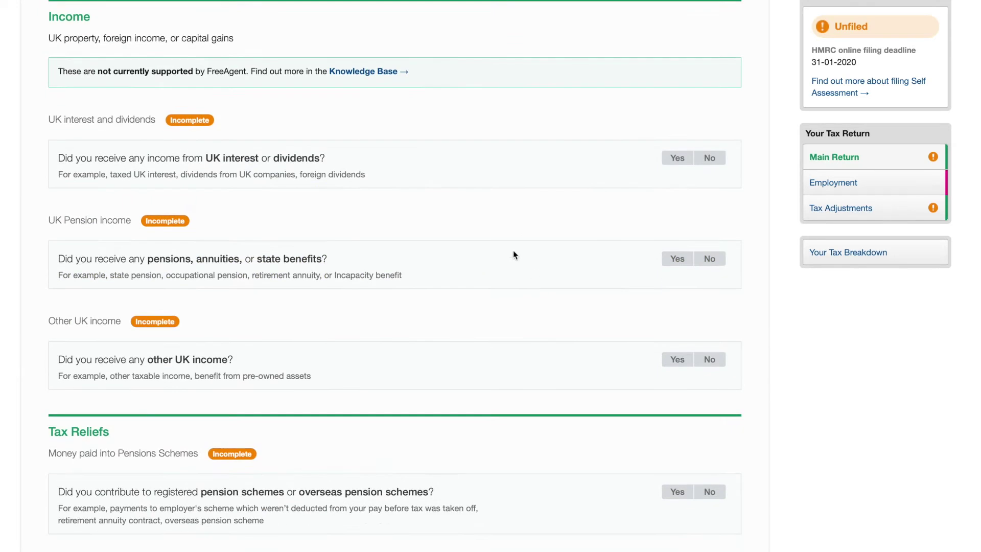
{"action": "left_click_drag", "start_coordinate": [339, 145], "coordinate": [397, 180]}
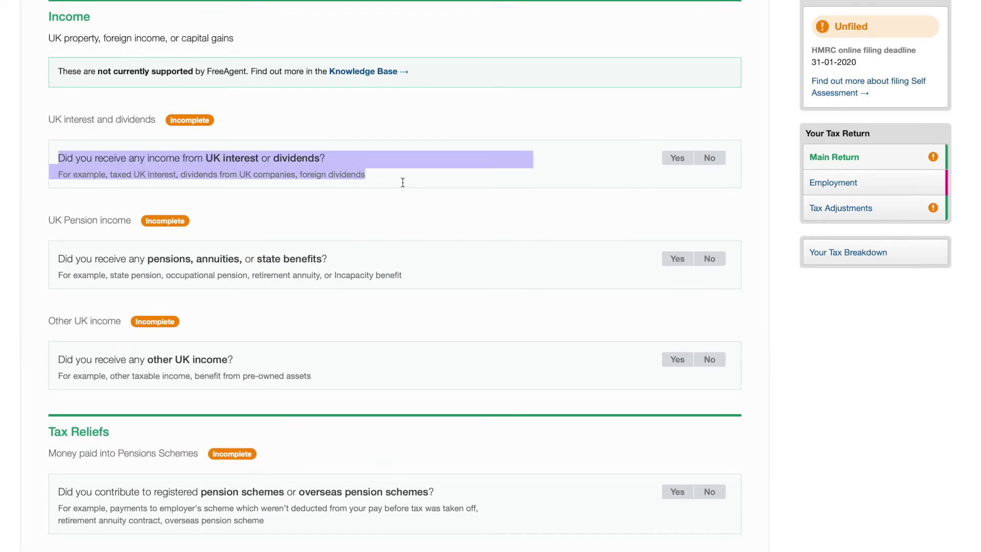
{"action": "left_click", "coordinate": [480, 200]}
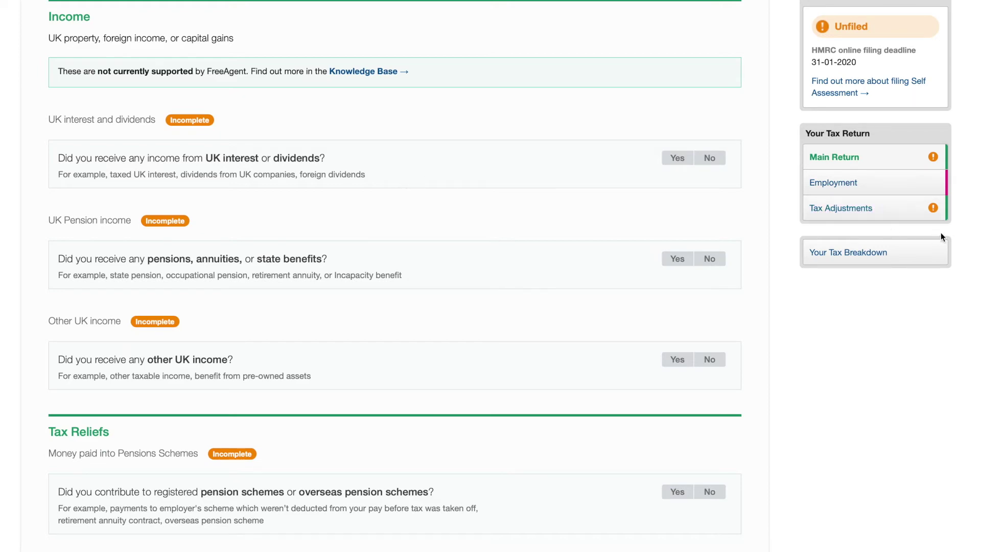
{"action": "scroll", "coordinate": [577, 301], "scroll_direction": "down", "scroll_amount": 15}
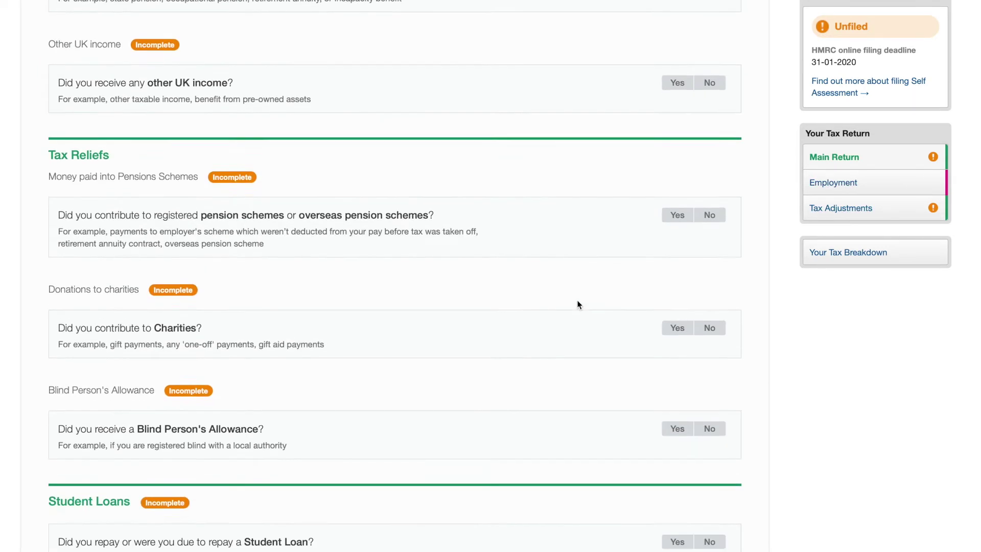
{"action": "scroll", "coordinate": [577, 301], "scroll_direction": "down", "scroll_amount": 15}
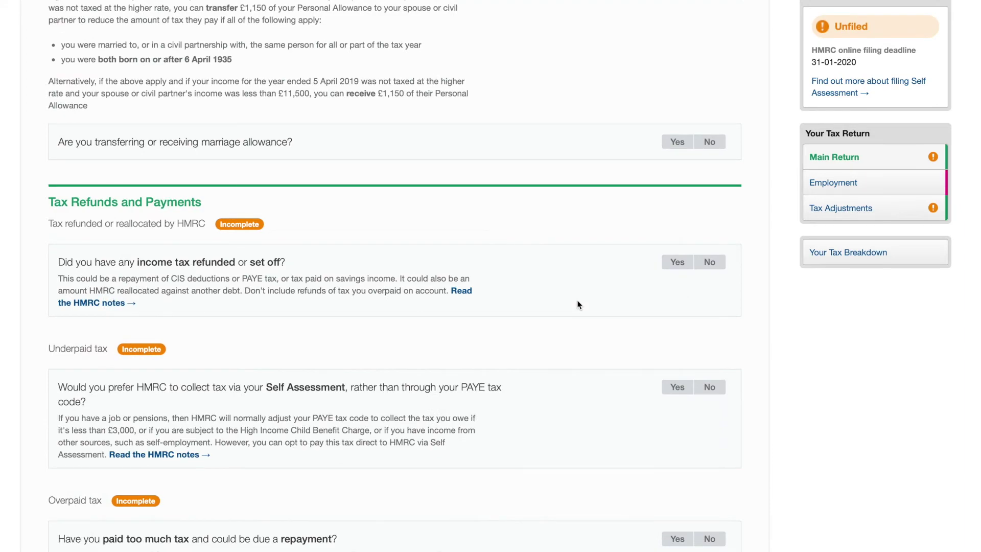
{"action": "scroll", "coordinate": [578, 301], "scroll_direction": "up", "scroll_amount": 20}
{"action": "scroll", "coordinate": [577, 301], "scroll_direction": "up", "scroll_amount": 8}
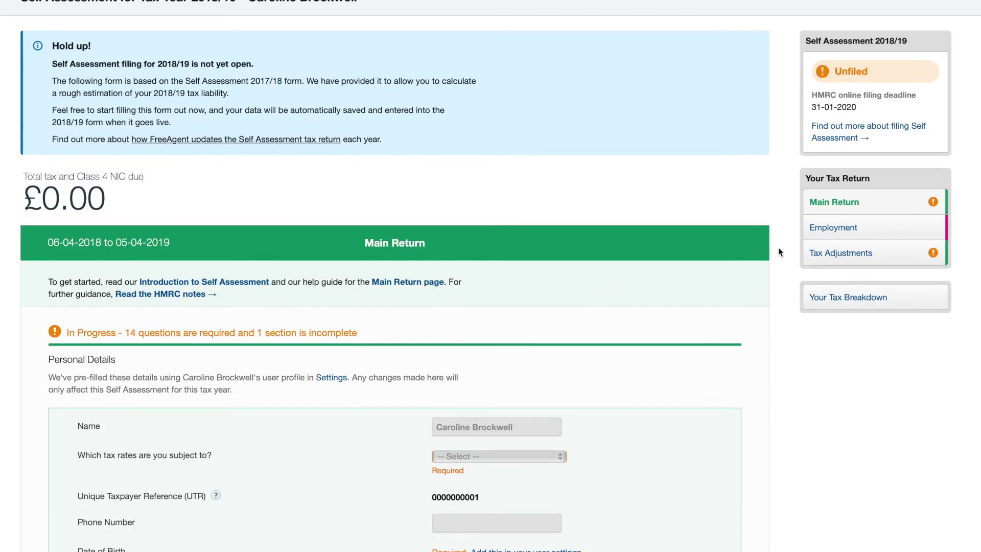
{"action": "left_click", "coordinate": [830, 229]}
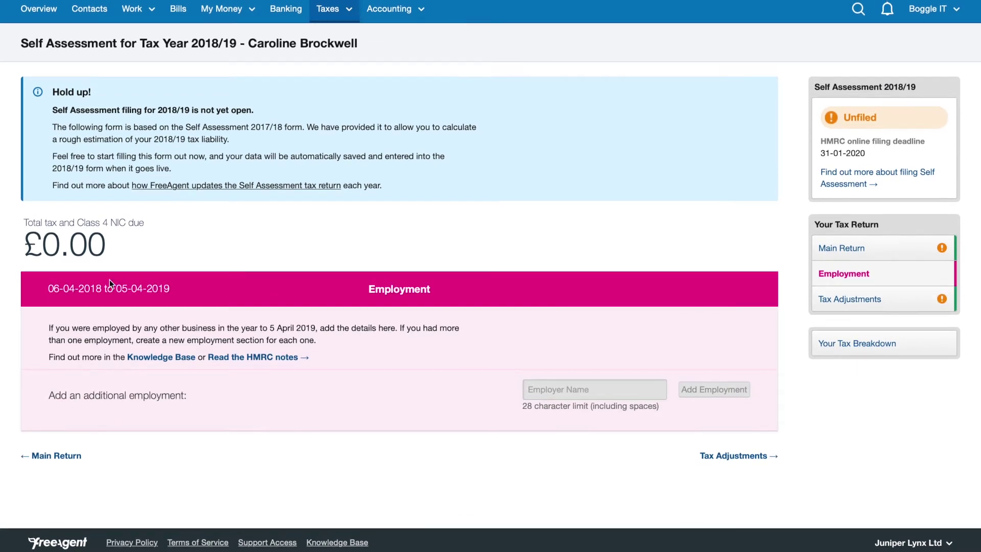
Highlight the Employment introduction text, then view the 2018/19 tax breakdown showing £0.00 Income Tax
{"action": "left_click_drag", "start_coordinate": [41, 327], "coordinate": [406, 354]}
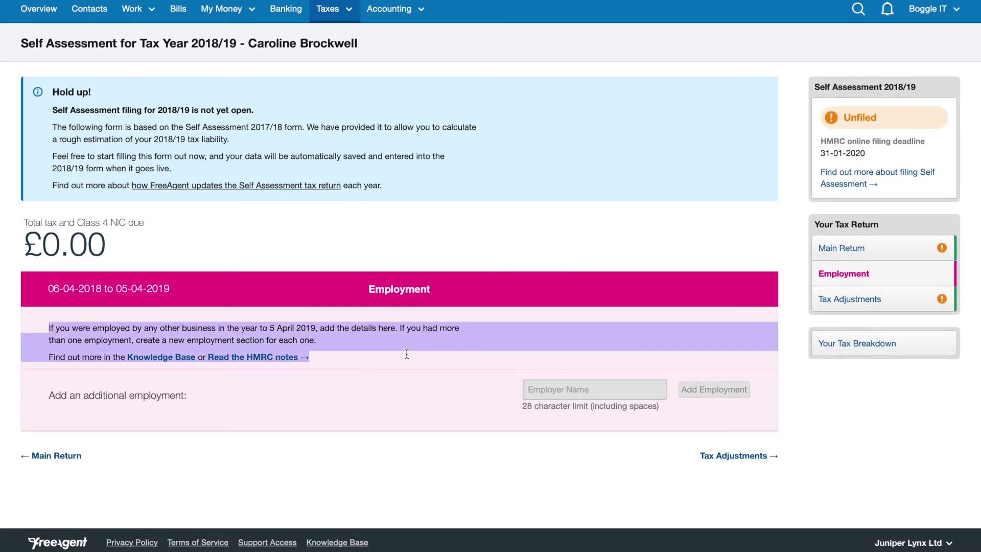
{"action": "left_click", "coordinate": [407, 354]}
{"action": "left_click_drag", "start_coordinate": [524, 306], "coordinate": [519, 406]}
{"action": "left_click", "coordinate": [519, 405]}
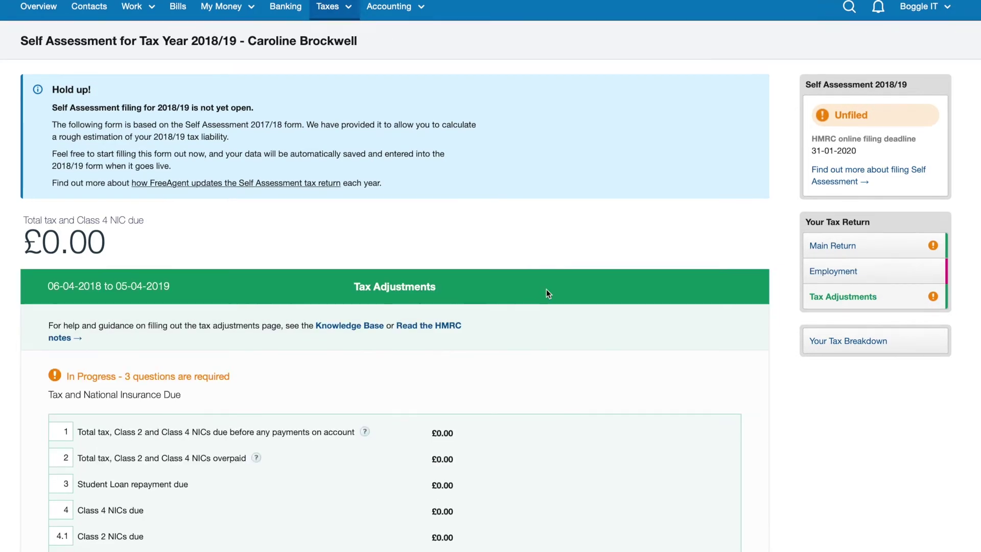
{"action": "scroll", "coordinate": [547, 291], "scroll_direction": "down", "scroll_amount": 3}
{"action": "scroll", "coordinate": [547, 293], "scroll_direction": "down", "scroll_amount": 10}
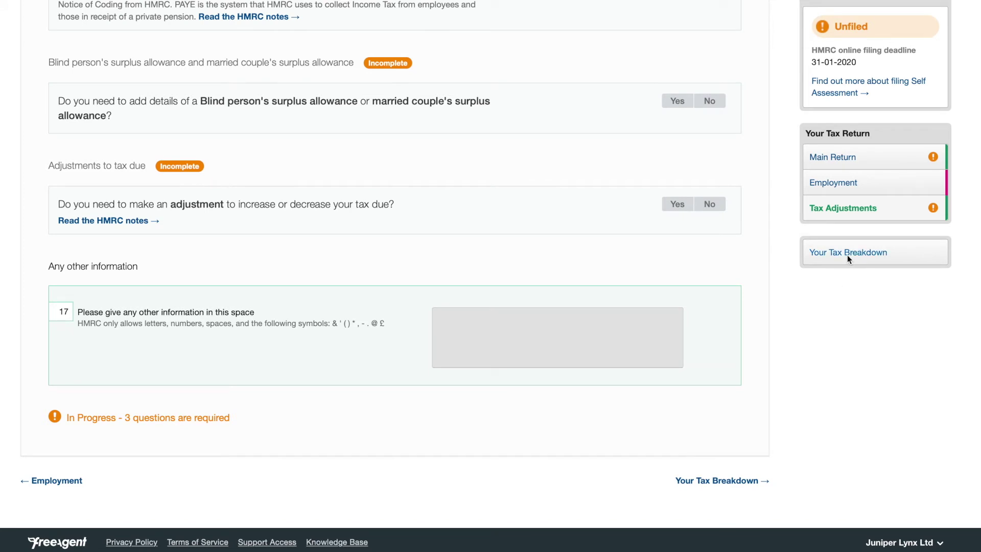
{"action": "left_click", "coordinate": [848, 252]}
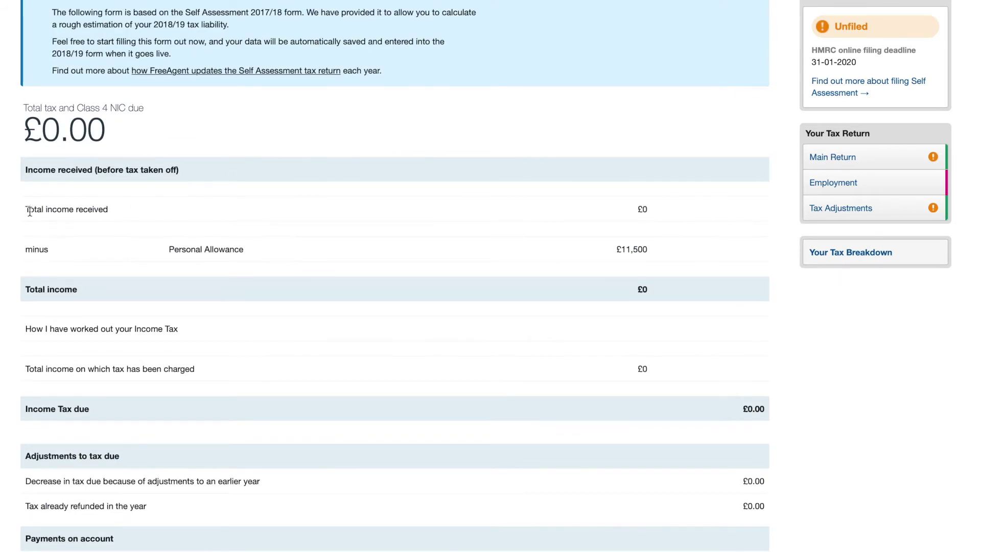
Review the 2018/19 form's total income, allowance rows and £0.00 Income Tax due
{"action": "left_click_drag", "start_coordinate": [342, 191], "coordinate": [651, 233]}
{"action": "scroll", "coordinate": [651, 232], "scroll_direction": "down", "scroll_amount": 3}
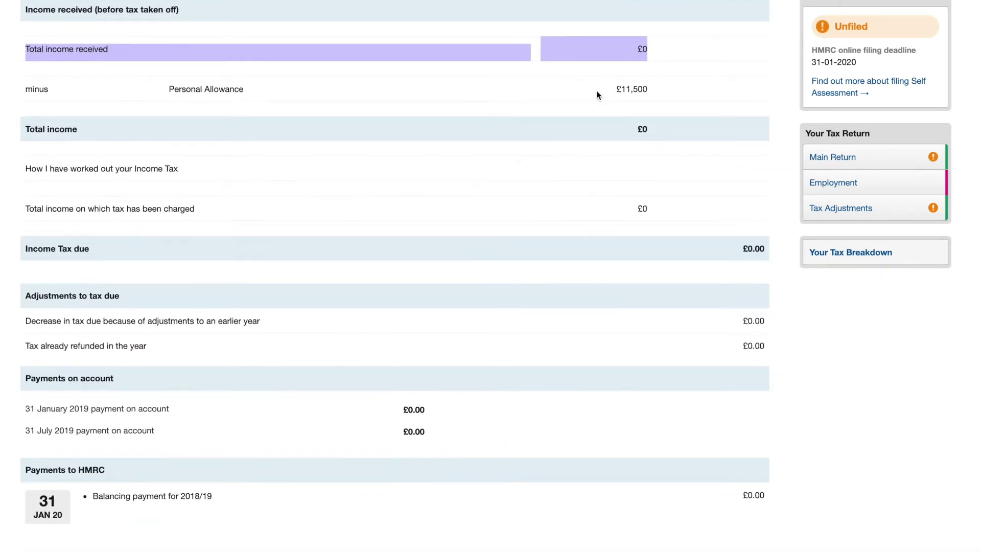
{"action": "left_click_drag", "start_coordinate": [596, 95], "coordinate": [692, 274]}
{"action": "scroll", "coordinate": [691, 274], "scroll_direction": "down", "scroll_amount": 1}
{"action": "left_click", "coordinate": [692, 274]}
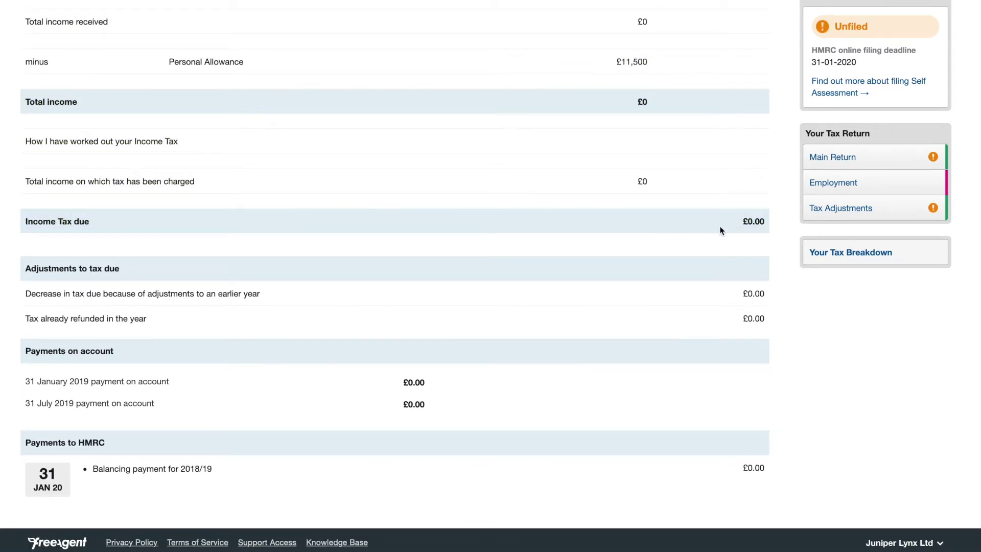
{"action": "left_click_drag", "start_coordinate": [759, 217], "coordinate": [767, 220]}
{"action": "left_click", "coordinate": [556, 233]}
Check the 'Hold up!' notice and £11,500 Personal Allowance, then go to the Self Assessment summary
{"action": "scroll", "coordinate": [388, 186], "scroll_direction": "up", "scroll_amount": 6}
{"action": "scroll", "coordinate": [335, 81], "scroll_direction": "down", "scroll_amount": 1}
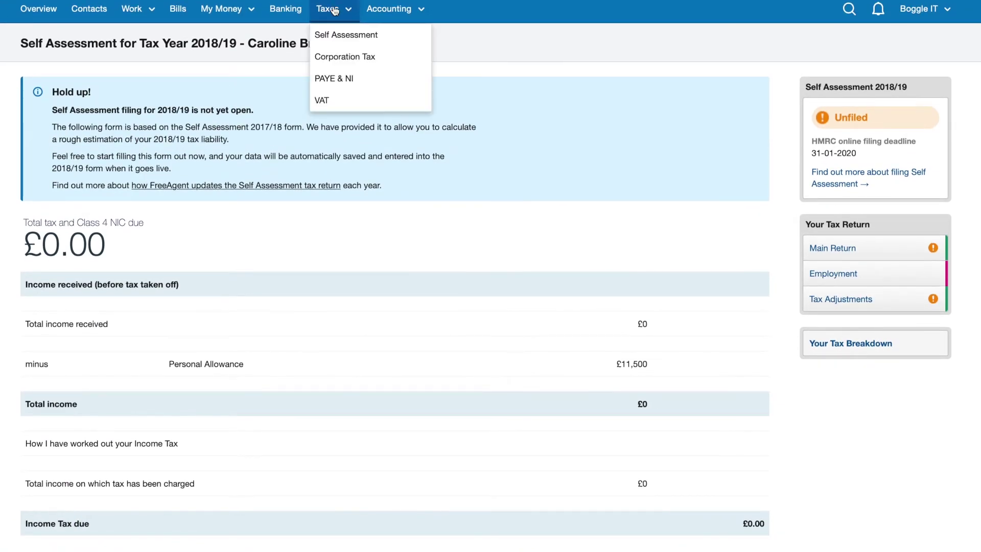
{"action": "scroll", "coordinate": [352, 207], "scroll_direction": "down", "scroll_amount": 3}
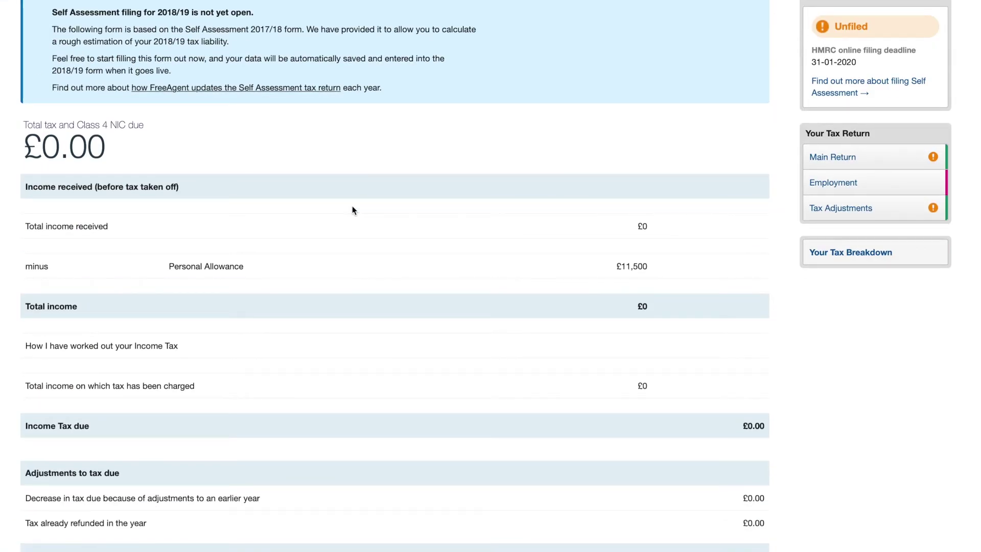
{"action": "scroll", "coordinate": [351, 206], "scroll_direction": "up", "scroll_amount": 3}
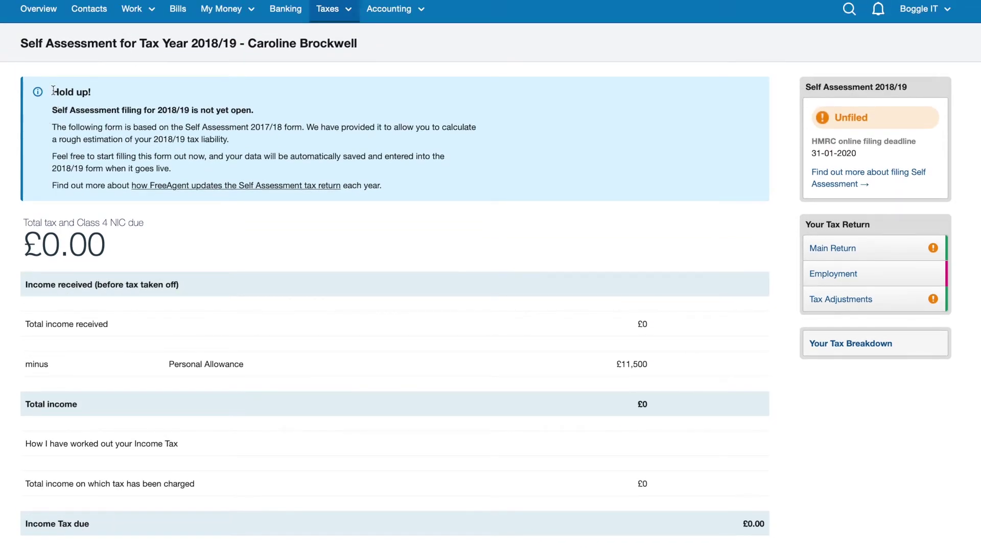
{"action": "left_click_drag", "start_coordinate": [53, 92], "coordinate": [71, 81]}
{"action": "left_click", "coordinate": [257, 114]}
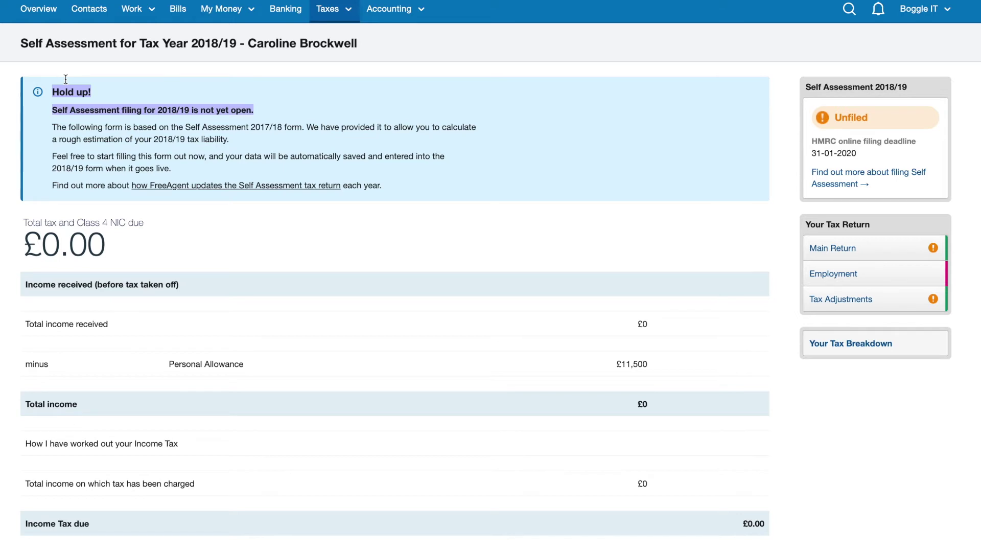
{"action": "scroll", "coordinate": [566, 178], "scroll_direction": "down", "scroll_amount": 4}
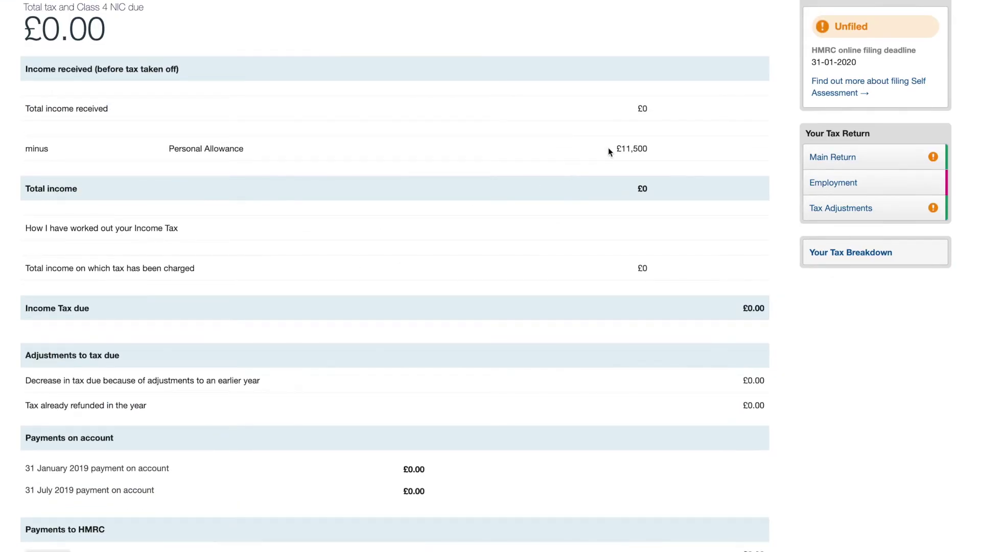
{"action": "left_click_drag", "start_coordinate": [608, 149], "coordinate": [645, 147]}
{"action": "scroll", "coordinate": [615, 90], "scroll_direction": "up", "scroll_amount": 5}
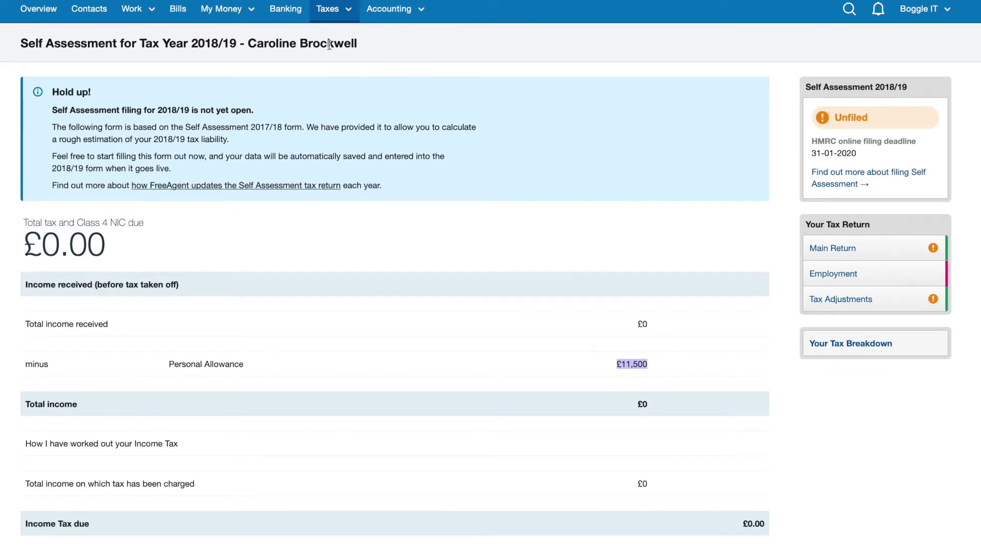
{"action": "left_click", "coordinate": [340, 9]}
{"action": "left_click", "coordinate": [340, 36]}
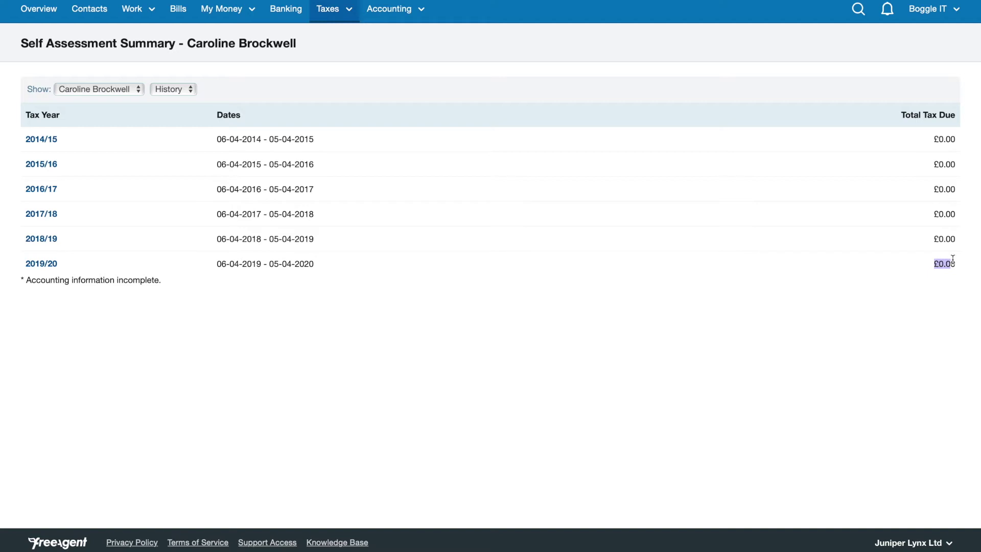
Note the £0.00 2019/20 tax due, then check the PAYE & NI summary's £0.00 brought-forward balance
{"action": "left_click_drag", "start_coordinate": [953, 259], "coordinate": [955, 261]}
{"action": "left_click", "coordinate": [322, 7]}
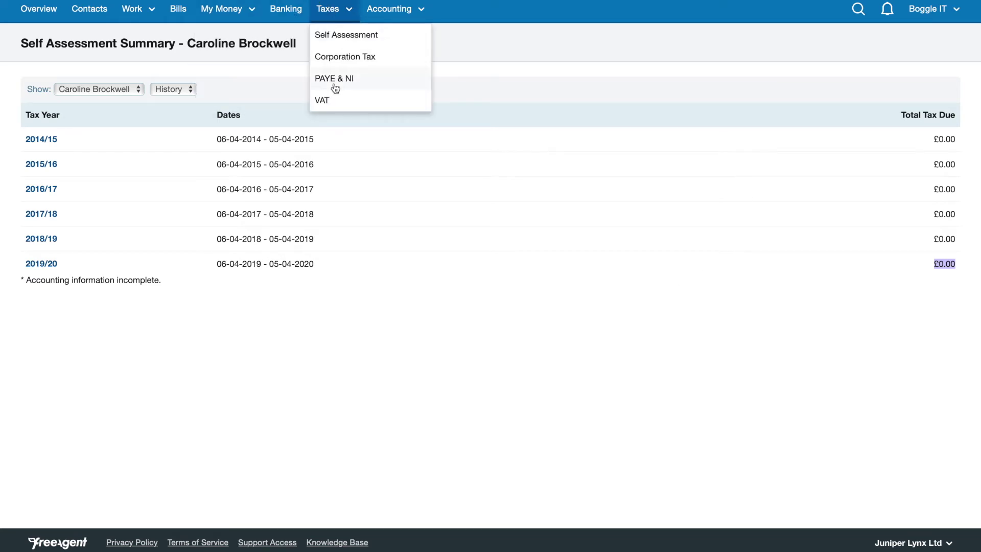
{"action": "left_click", "coordinate": [335, 88]}
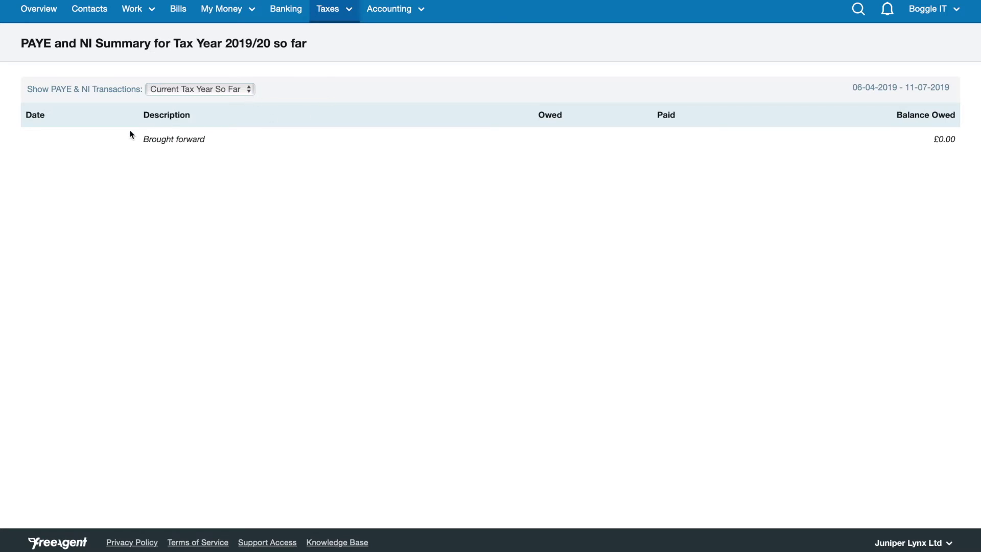
{"action": "left_click_drag", "start_coordinate": [129, 135], "coordinate": [217, 140]}
{"action": "left_click", "coordinate": [454, 109]}
{"action": "mouse_move", "coordinate": [355, 14]}
{"action": "left_click", "coordinate": [355, 105]}
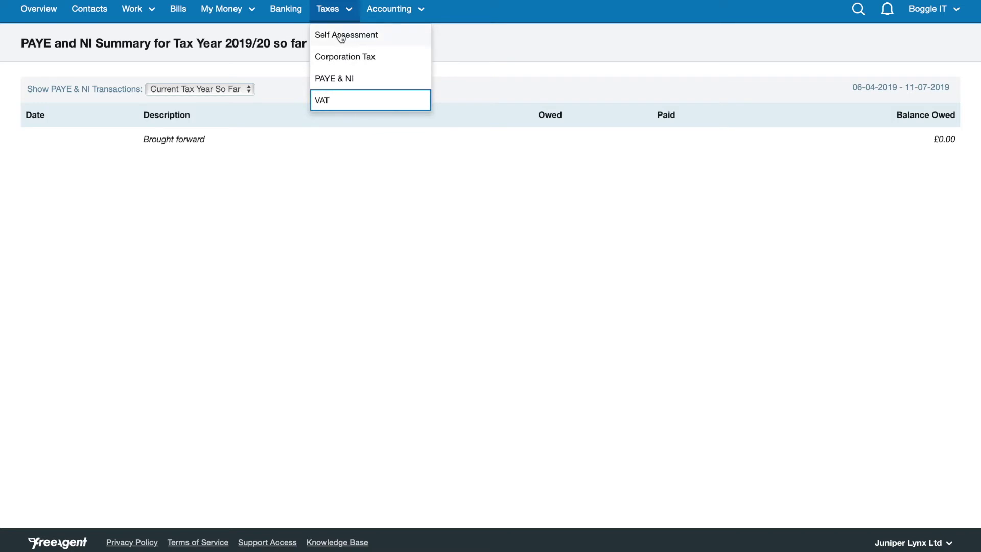
Review the VAT returns list and open the VAT Return for period 06 19
{"action": "scroll", "coordinate": [358, 235], "scroll_direction": "down", "scroll_amount": 3}
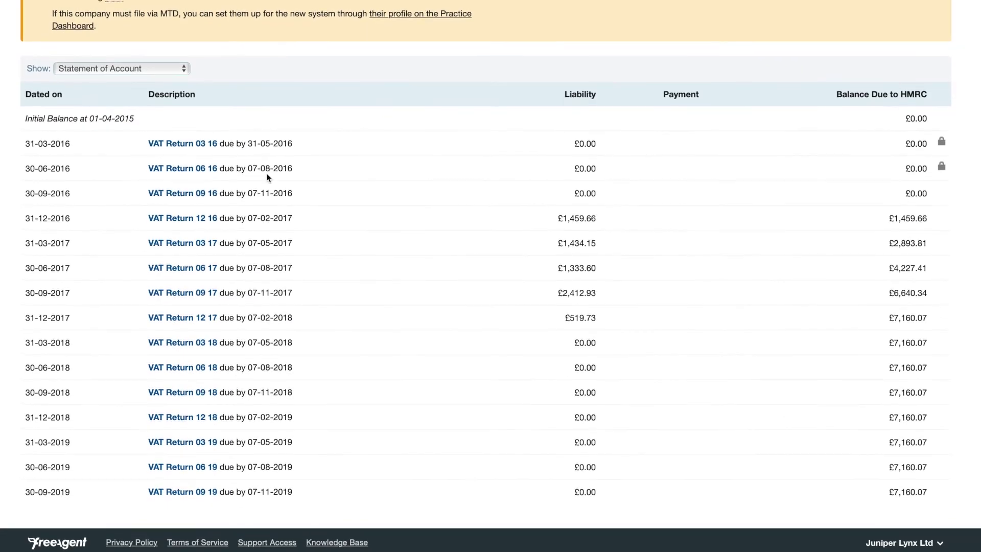
{"action": "left_click_drag", "start_coordinate": [263, 128], "coordinate": [307, 497]}
{"action": "left_click", "coordinate": [307, 498]}
{"action": "left_click_drag", "start_coordinate": [125, 435], "coordinate": [353, 476]}
{"action": "left_click", "coordinate": [352, 475]}
{"action": "scroll", "coordinate": [393, 267], "scroll_direction": "up", "scroll_amount": 1}
{"action": "scroll", "coordinate": [193, 449], "scroll_direction": "down", "scroll_amount": 1}
{"action": "left_click", "coordinate": [191, 467]}
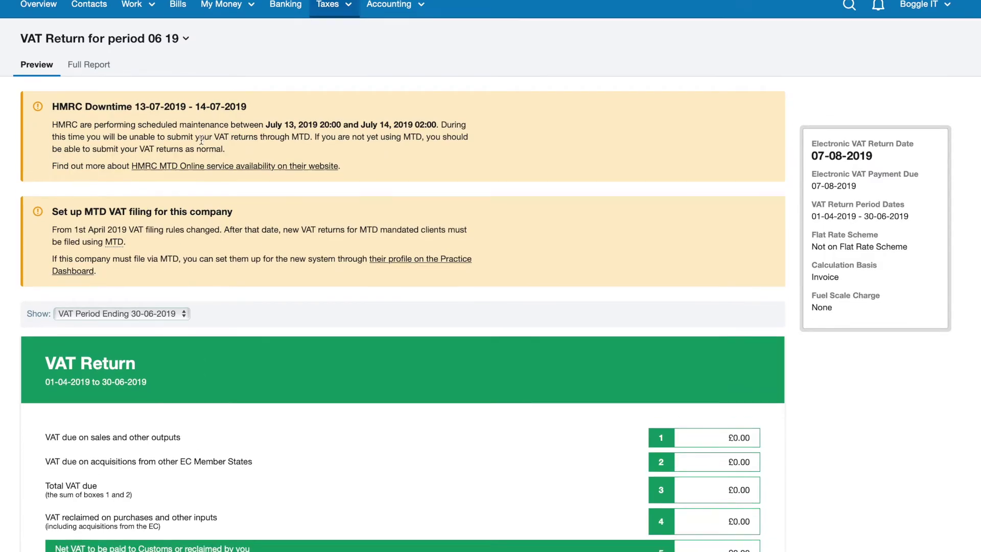
Check the 06 19 return's nine boxes at £0.00, view its Full Report, and return to Preview
{"action": "scroll", "coordinate": [201, 146], "scroll_direction": "down", "scroll_amount": 1}
{"action": "scroll", "coordinate": [202, 142], "scroll_direction": "down", "scroll_amount": 6}
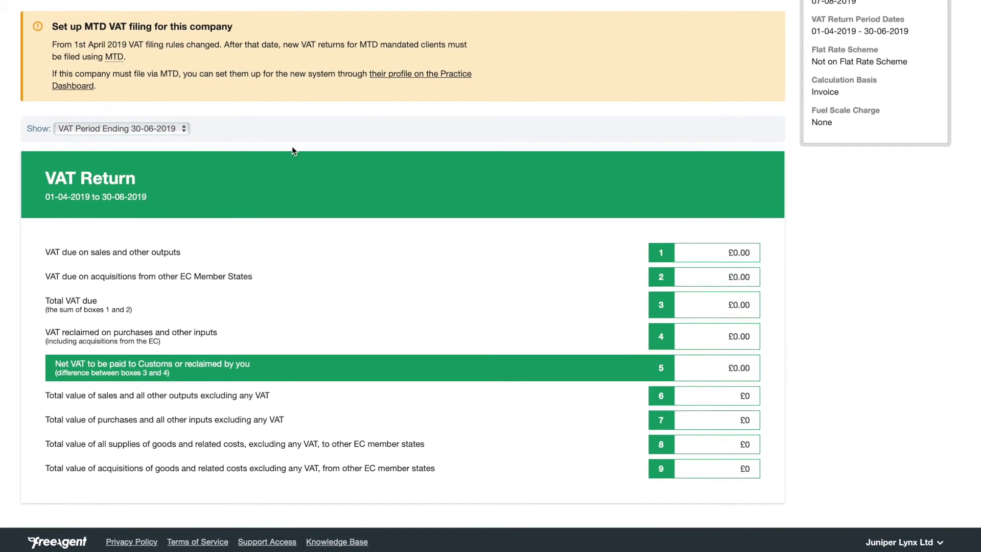
{"action": "left_click_drag", "start_coordinate": [691, 227], "coordinate": [754, 473]}
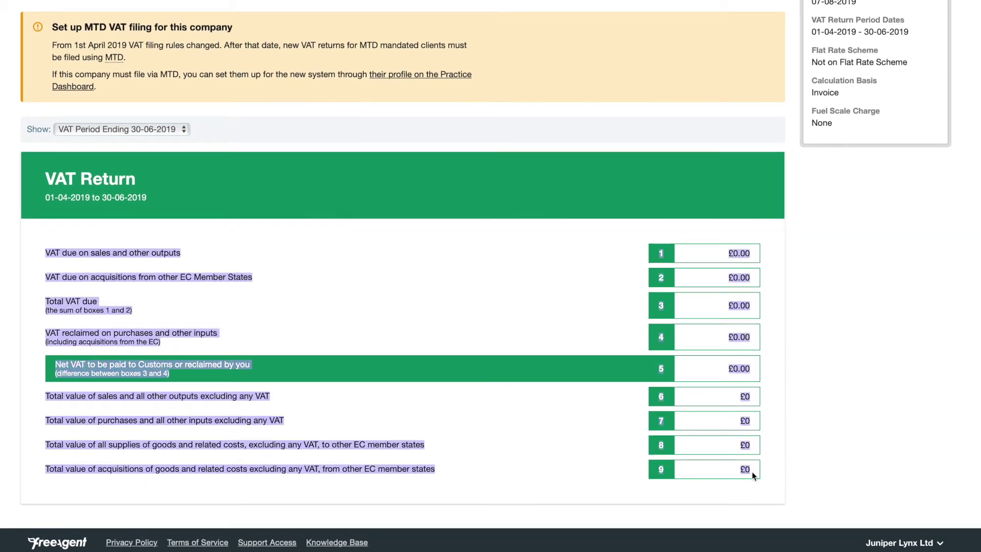
{"action": "left_click", "coordinate": [594, 275]}
{"action": "scroll", "coordinate": [594, 275], "scroll_direction": "up", "scroll_amount": 7}
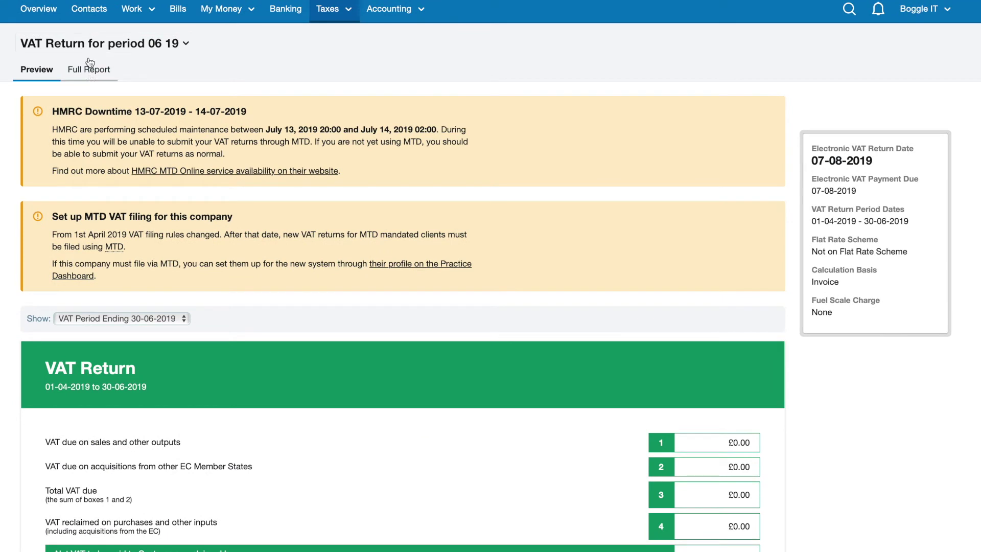
{"action": "left_click", "coordinate": [88, 70]}
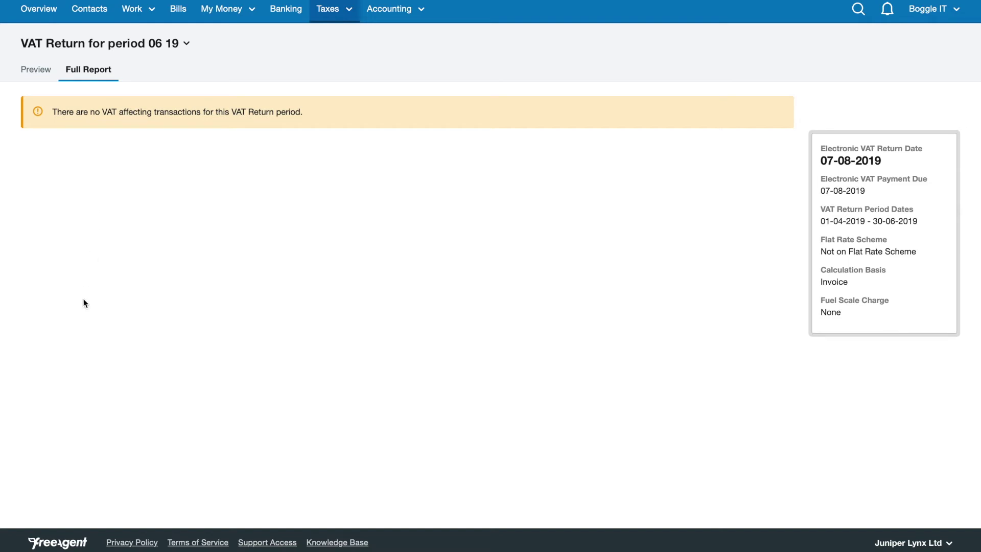
{"action": "left_click", "coordinate": [34, 78]}
{"action": "scroll", "coordinate": [377, 162], "scroll_direction": "down", "scroll_amount": 5}
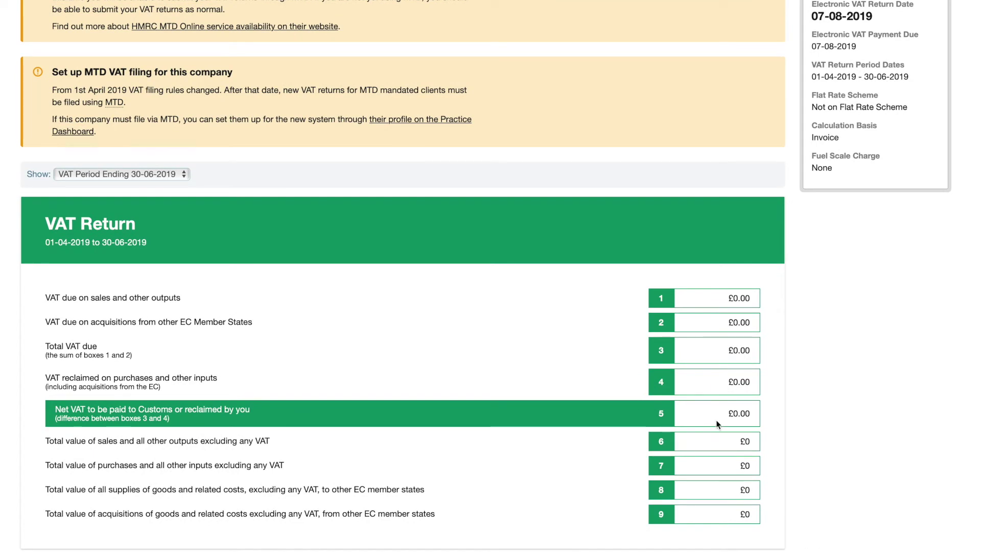
{"action": "scroll", "coordinate": [740, 415], "scroll_direction": "up", "scroll_amount": 5}
{"action": "scroll", "coordinate": [415, 199], "scroll_direction": "down", "scroll_amount": 1}
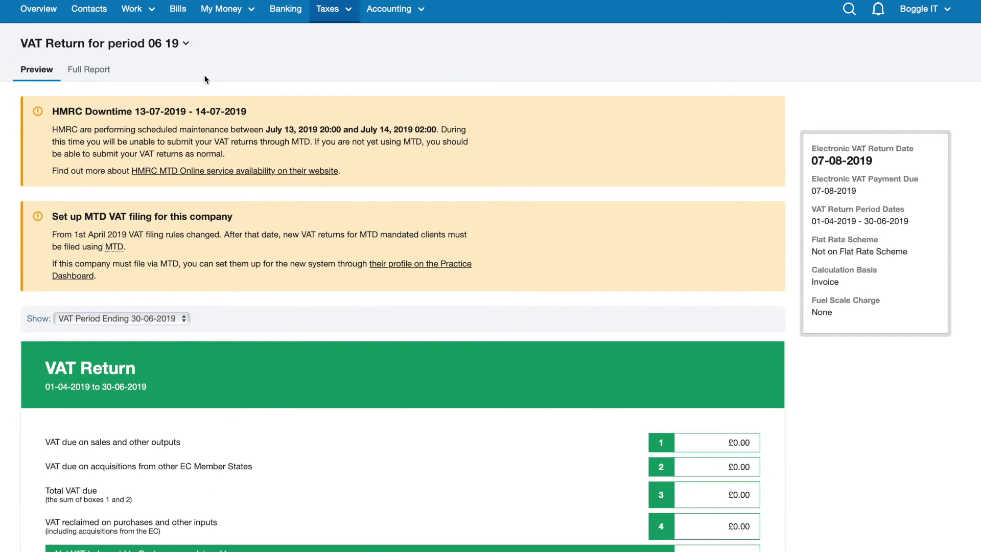
{"action": "left_click", "coordinate": [102, 43]}
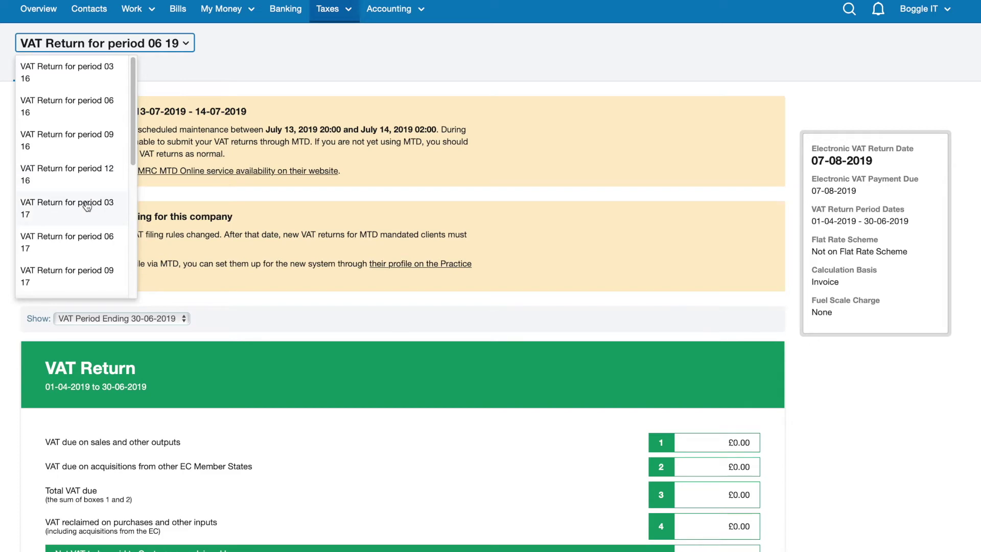
Switch to the 03 17 VAT Return and review its £9,108.25 due and £7,674.10 reclaimed
{"action": "left_click", "coordinate": [87, 206]}
{"action": "scroll", "coordinate": [377, 291], "scroll_direction": "down", "scroll_amount": 4}
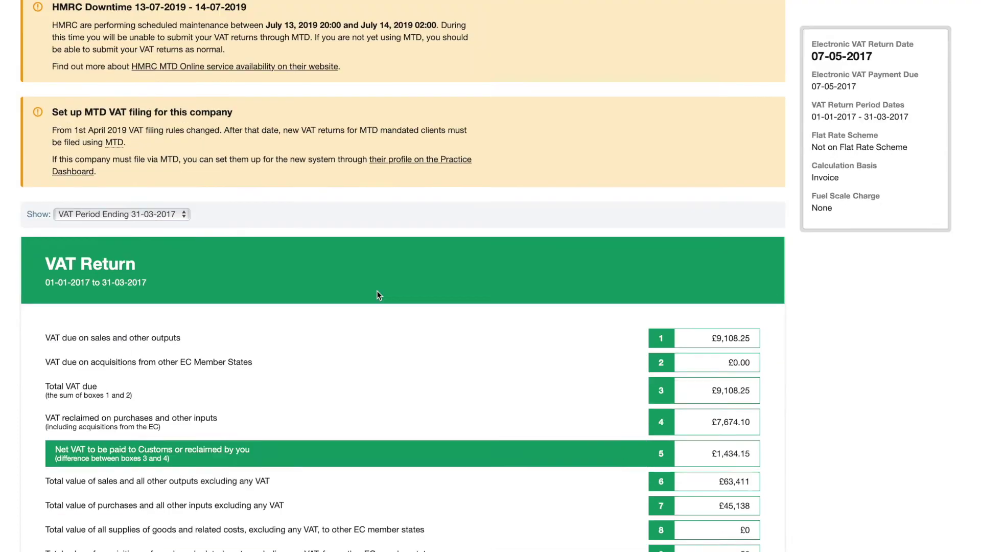
{"action": "scroll", "coordinate": [377, 291], "scroll_direction": "up", "scroll_amount": 4}
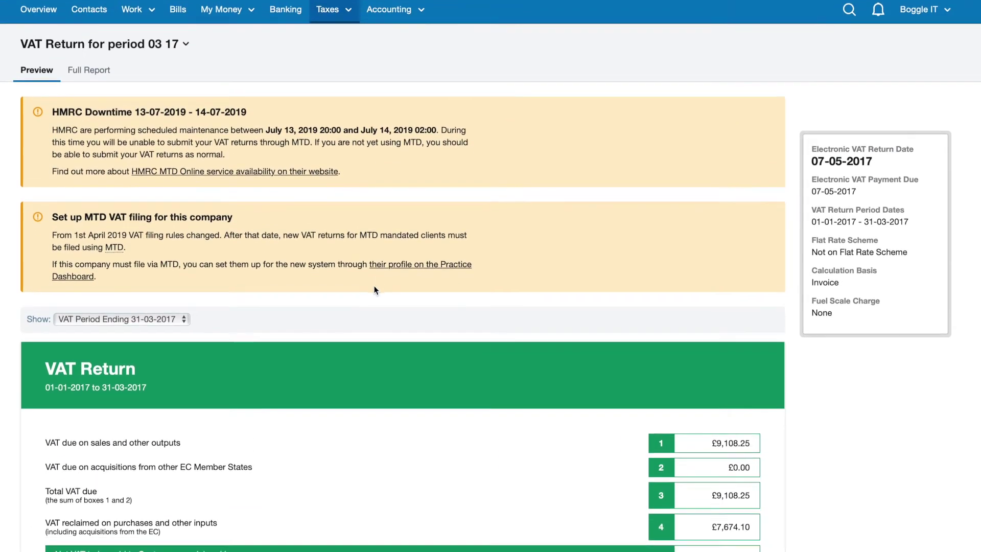
{"action": "scroll", "coordinate": [361, 298], "scroll_direction": "down", "scroll_amount": 4}
{"action": "scroll", "coordinate": [374, 384], "scroll_direction": "up", "scroll_amount": 4}
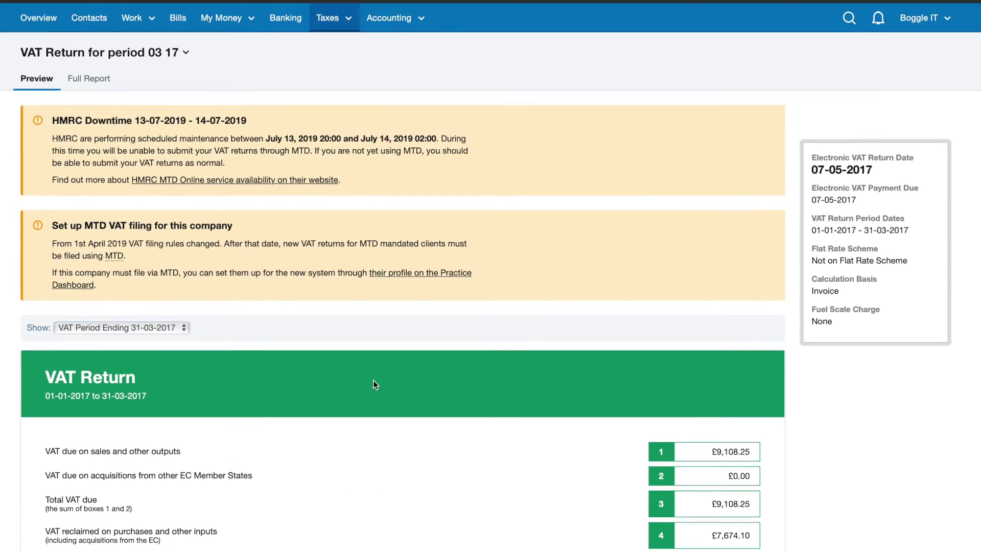
{"action": "left_click", "coordinate": [86, 69]}
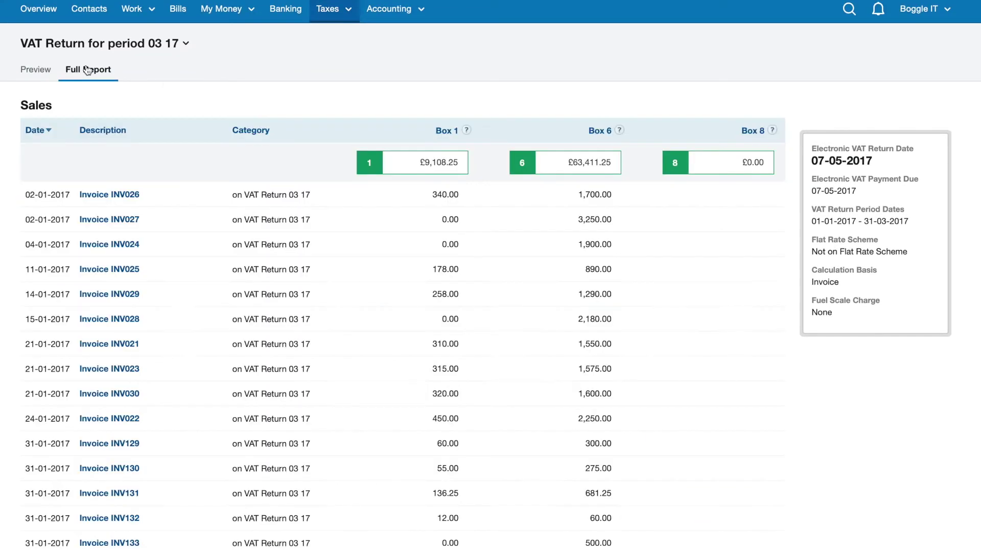
{"action": "scroll", "coordinate": [268, 301], "scroll_direction": "down", "scroll_amount": 3}
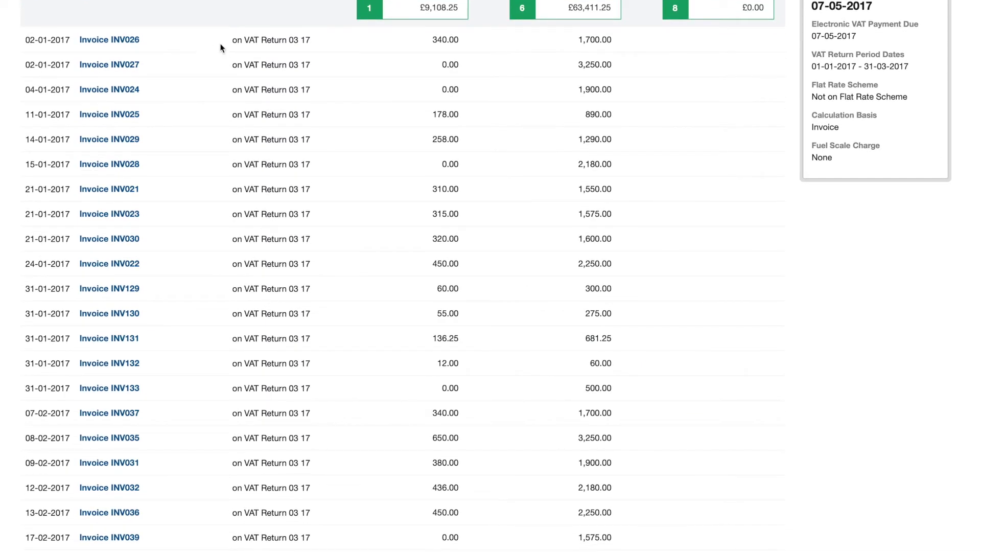
{"action": "left_click_drag", "start_coordinate": [26, 43], "coordinate": [65, 301]}
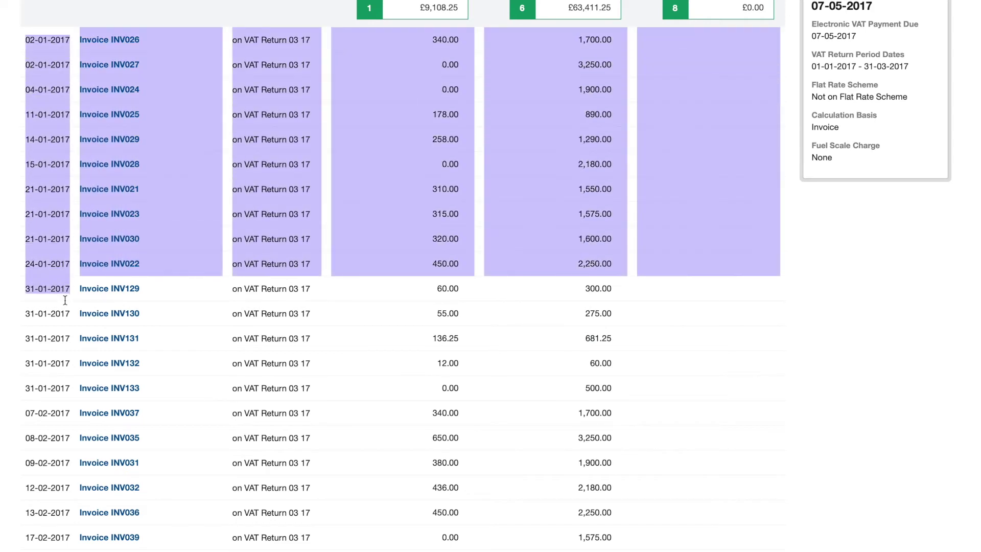
{"action": "left_click", "coordinate": [424, 228]}
{"action": "scroll", "coordinate": [424, 229], "scroll_direction": "down", "scroll_amount": 1}
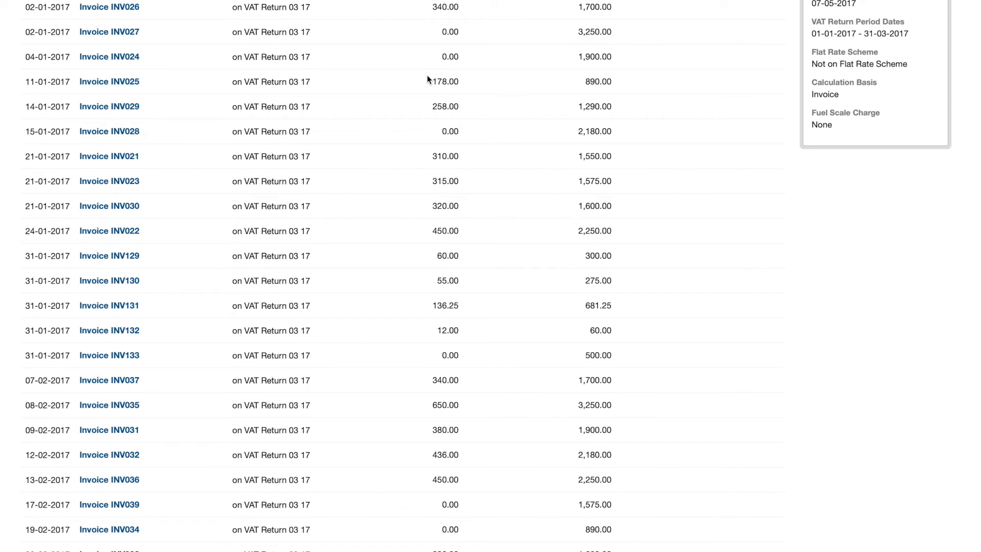
{"action": "left_click_drag", "start_coordinate": [469, 44], "coordinate": [475, 61]}
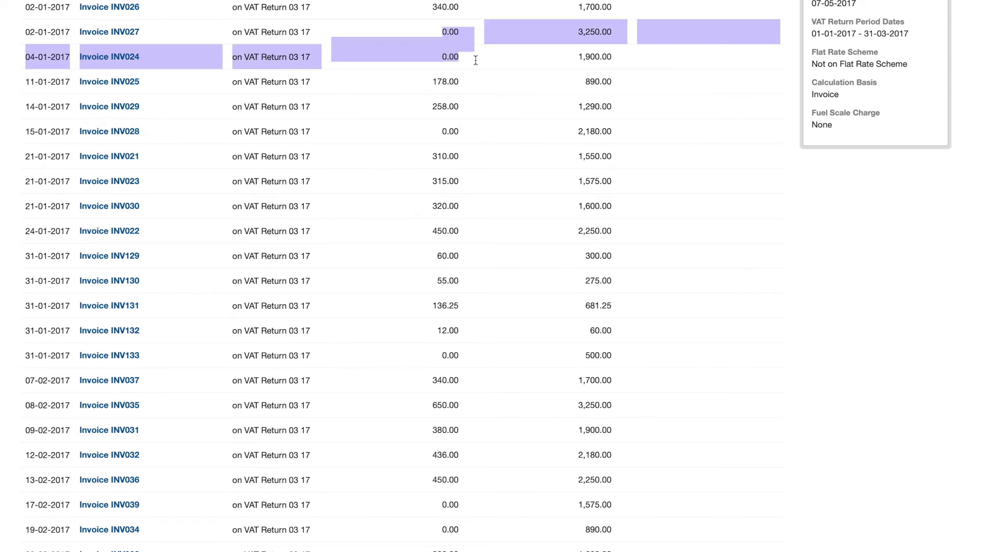
{"action": "scroll", "coordinate": [475, 59], "scroll_direction": "up", "scroll_amount": 3}
{"action": "left_click", "coordinate": [459, 130]}
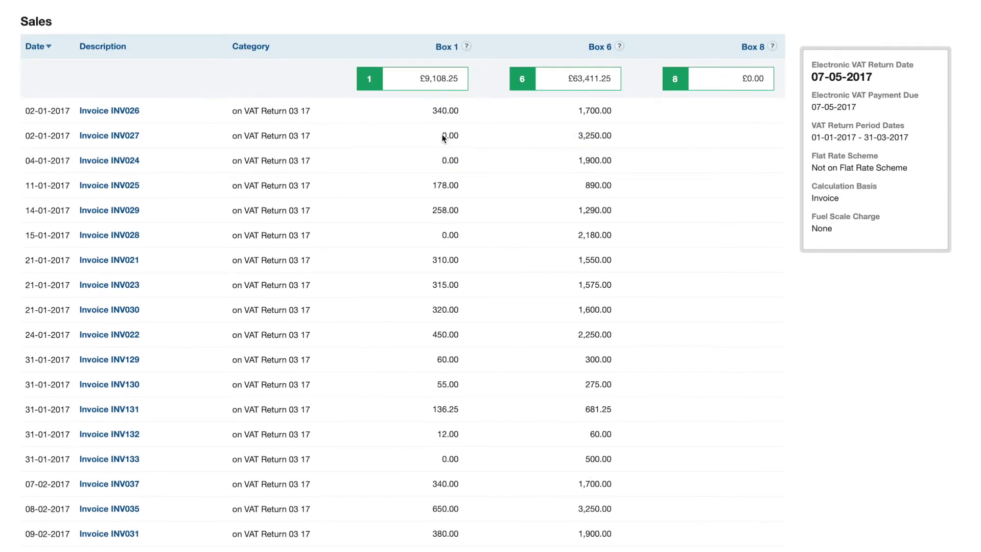
{"action": "left_click_drag", "start_coordinate": [440, 134], "coordinate": [463, 161]}
{"action": "left_click", "coordinate": [463, 161]}
{"action": "left_click_drag", "start_coordinate": [423, 134], "coordinate": [617, 162]}
{"action": "left_click", "coordinate": [616, 161]}
{"action": "left_click_drag", "start_coordinate": [438, 138], "coordinate": [459, 163]}
{"action": "left_click", "coordinate": [460, 163]}
{"action": "scroll", "coordinate": [460, 163], "scroll_direction": "down", "scroll_amount": 15}
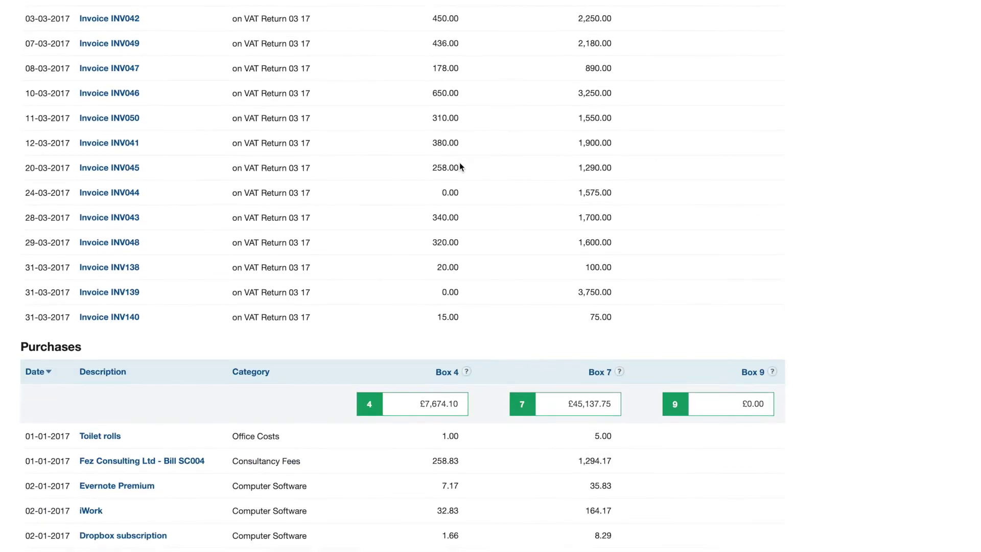
{"action": "scroll", "coordinate": [459, 166], "scroll_direction": "down", "scroll_amount": 7}
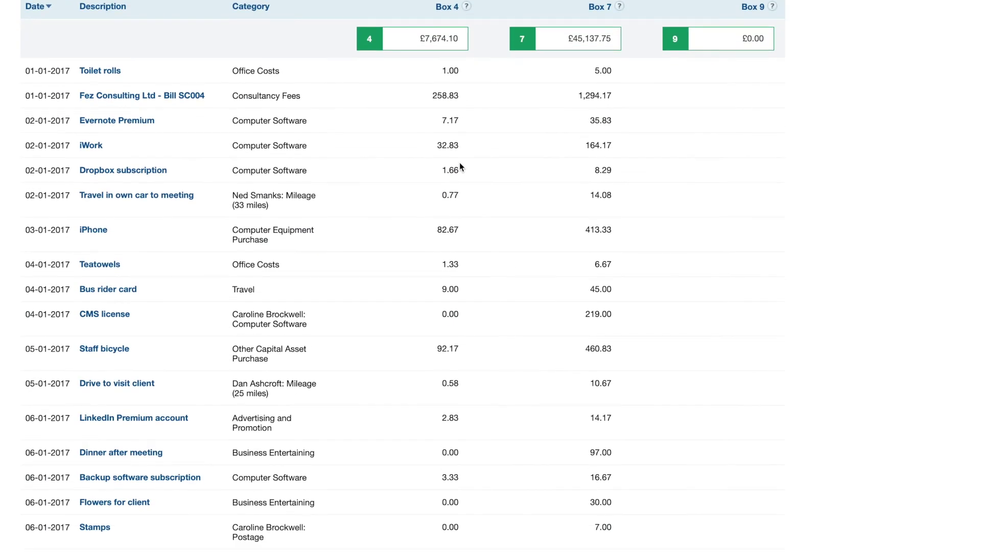
{"action": "scroll", "coordinate": [645, 182], "scroll_direction": "down", "scroll_amount": 2}
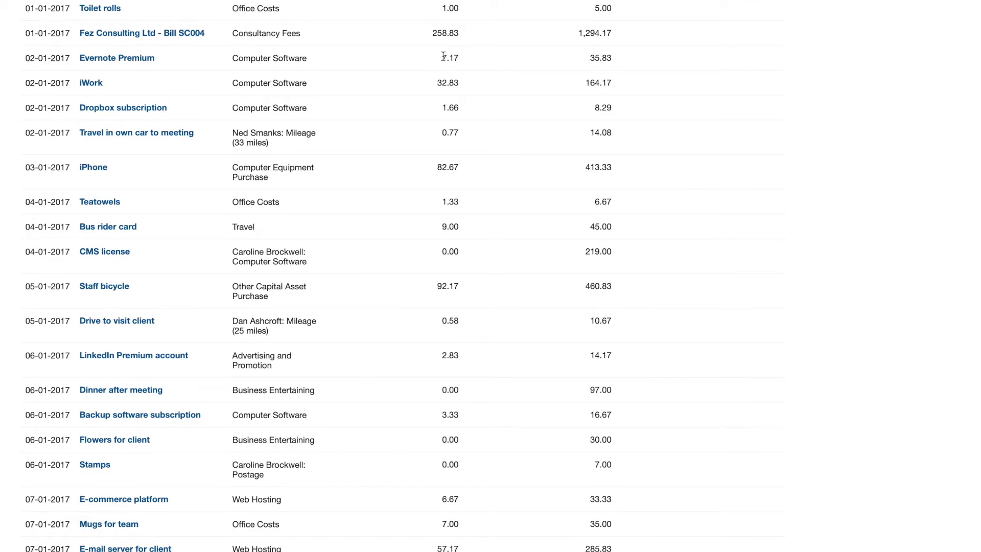
{"action": "left_click_drag", "start_coordinate": [424, 37], "coordinate": [441, 474]}
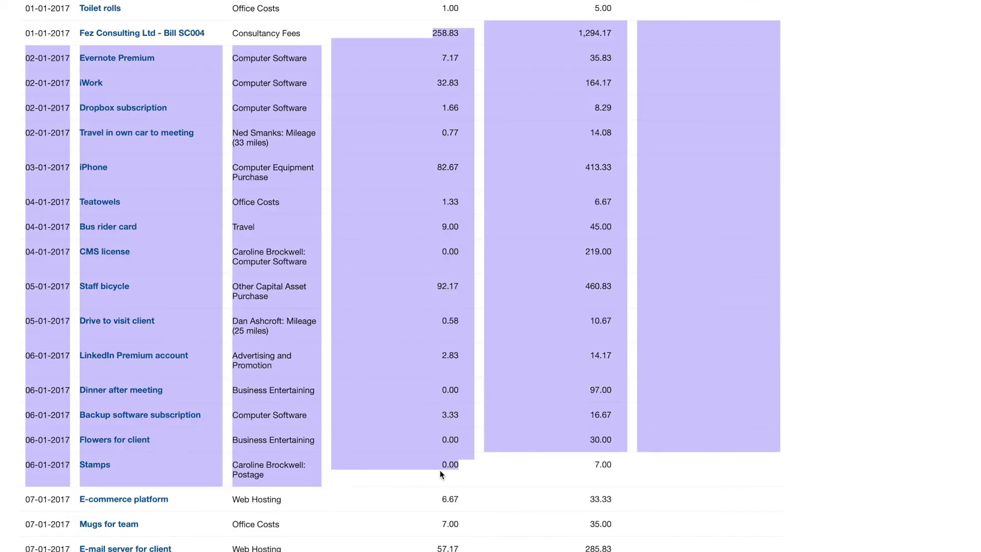
{"action": "left_click", "coordinate": [537, 463]}
{"action": "scroll", "coordinate": [538, 463], "scroll_direction": "down", "scroll_amount": 7}
{"action": "scroll", "coordinate": [538, 463], "scroll_direction": "down", "scroll_amount": 20}
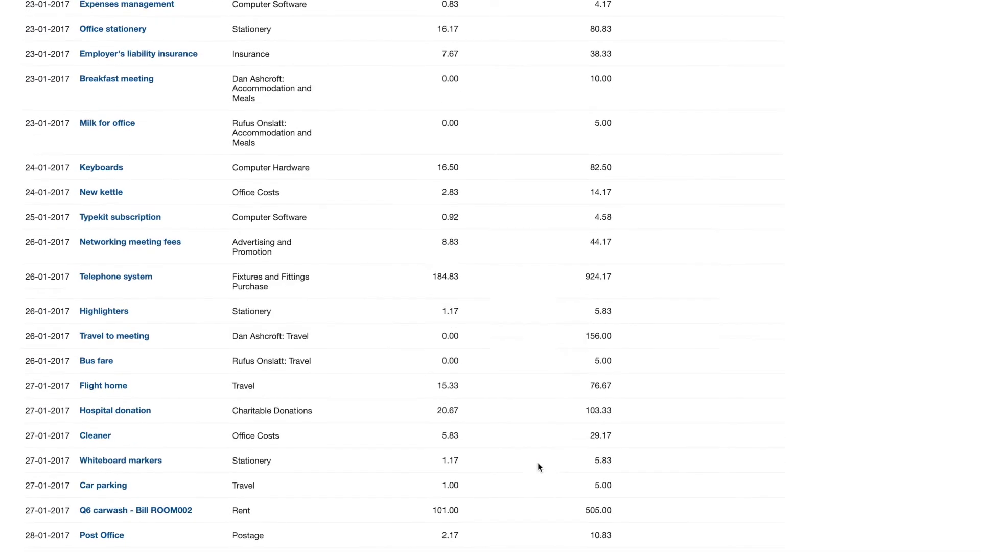
{"action": "scroll", "coordinate": [537, 461], "scroll_direction": "up", "scroll_amount": 20}
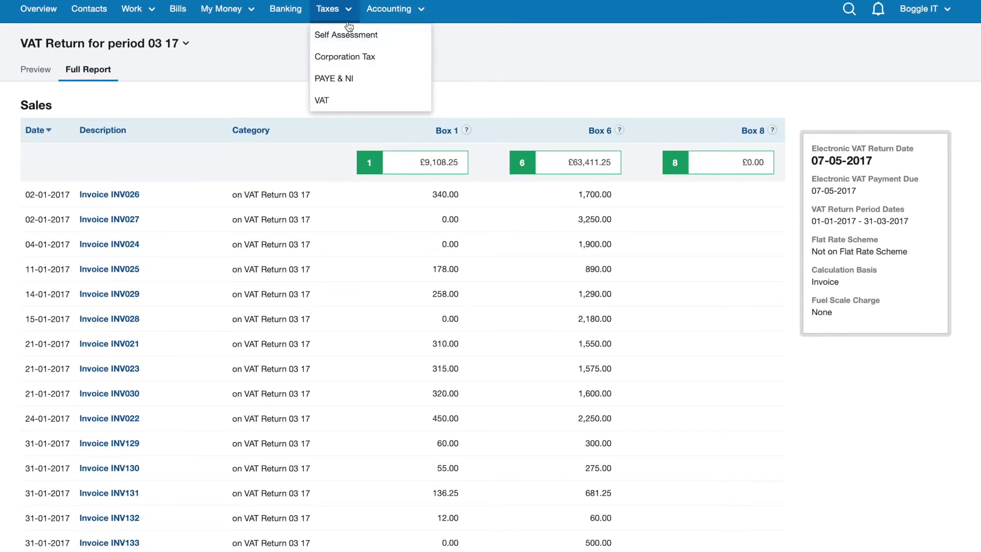
{"action": "left_click", "coordinate": [50, 69]}
Review the 03 17 return preview with £1,434.15 net VAT, then open the Taxes and account menus
{"action": "scroll", "coordinate": [258, 250], "scroll_direction": "down", "scroll_amount": 5}
{"action": "scroll", "coordinate": [258, 254], "scroll_direction": "up", "scroll_amount": 2}
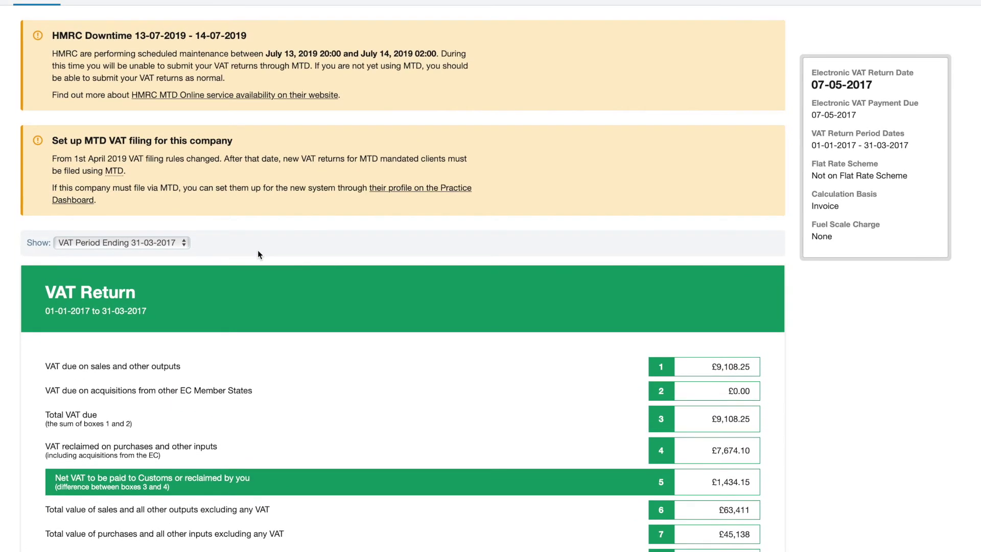
{"action": "scroll", "coordinate": [707, 181], "scroll_direction": "up", "scroll_amount": 2}
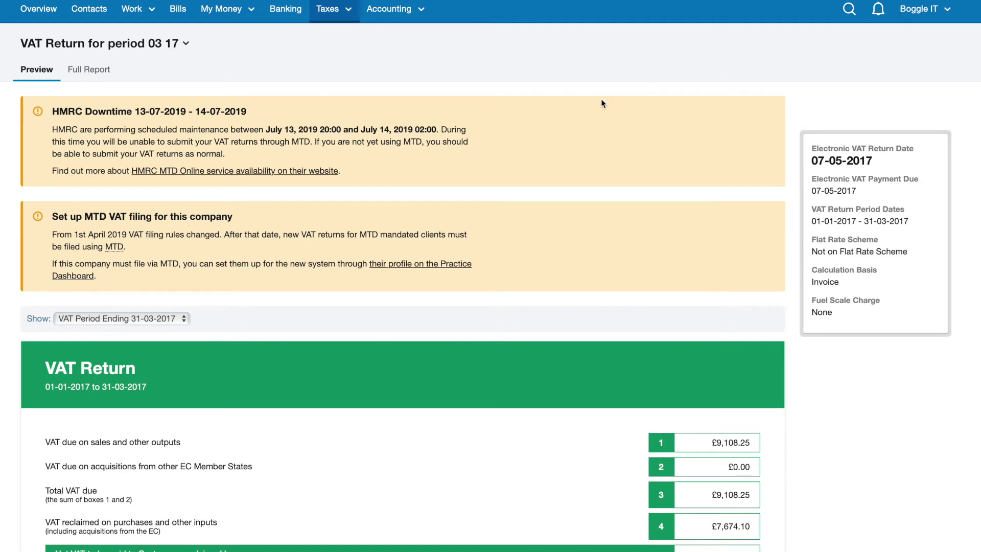
{"action": "left_click", "coordinate": [328, 11]}
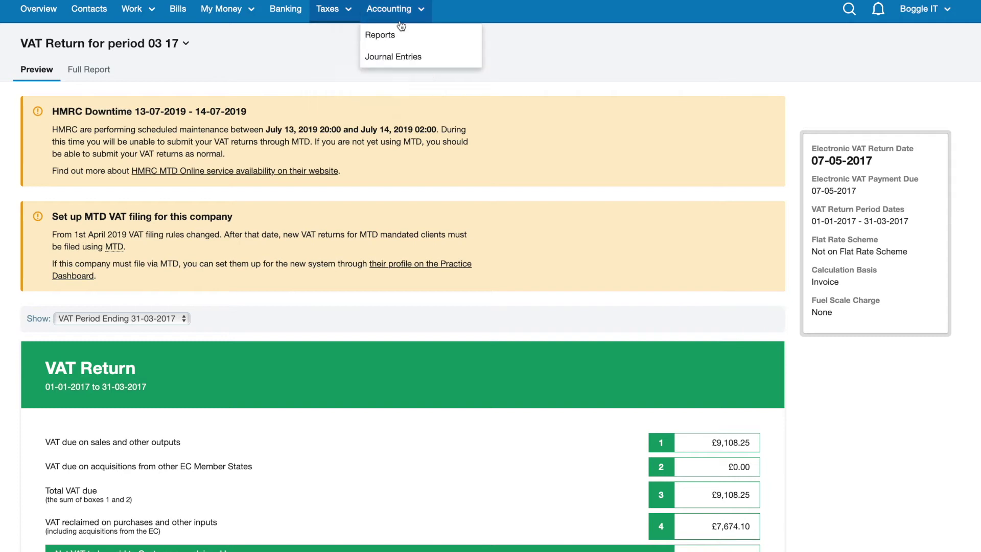
{"action": "left_click", "coordinate": [927, 11]}
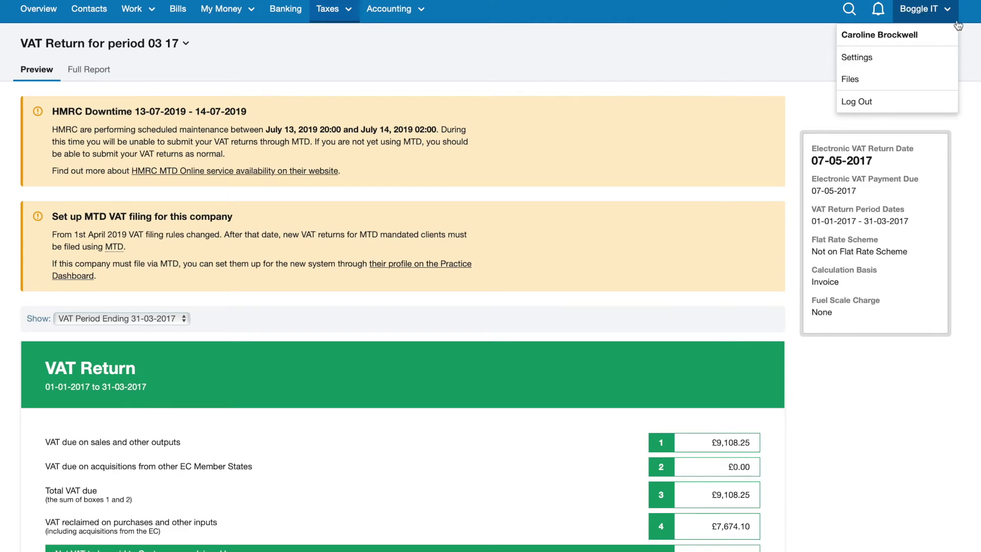
Go to the account Settings page and look over the My Company and Users entries
{"action": "left_click", "coordinate": [879, 62]}
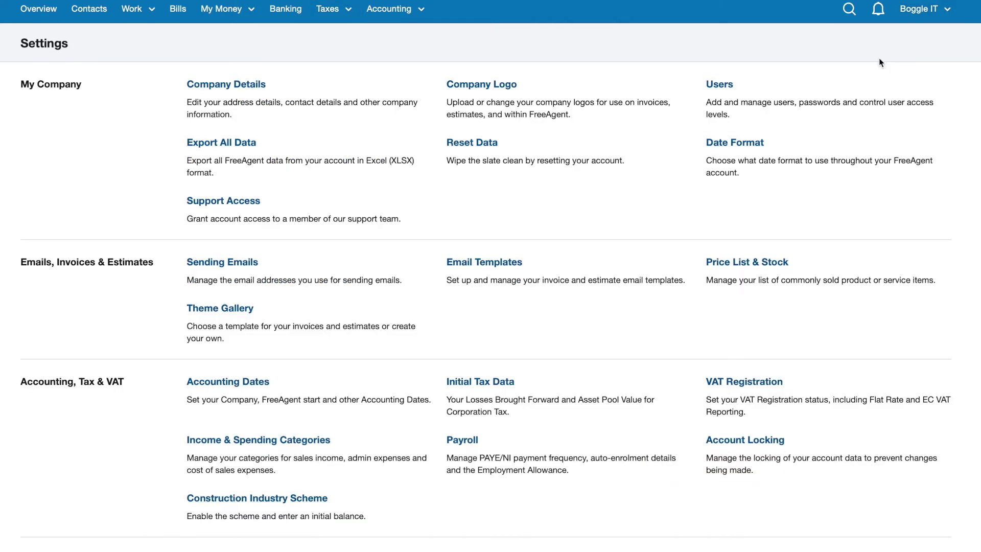
{"action": "scroll", "coordinate": [564, 176], "scroll_direction": "down", "scroll_amount": 5}
{"action": "scroll", "coordinate": [564, 175], "scroll_direction": "up", "scroll_amount": 5}
{"action": "mouse_move", "coordinate": [703, 80]}
{"action": "left_mouse_down"}
{"action": "mouse_move", "coordinate": [739, 109]}
{"action": "mouse_move", "coordinate": [714, 77]}
{"action": "left_mouse_up"}
{"action": "left_click", "coordinate": [740, 109]}
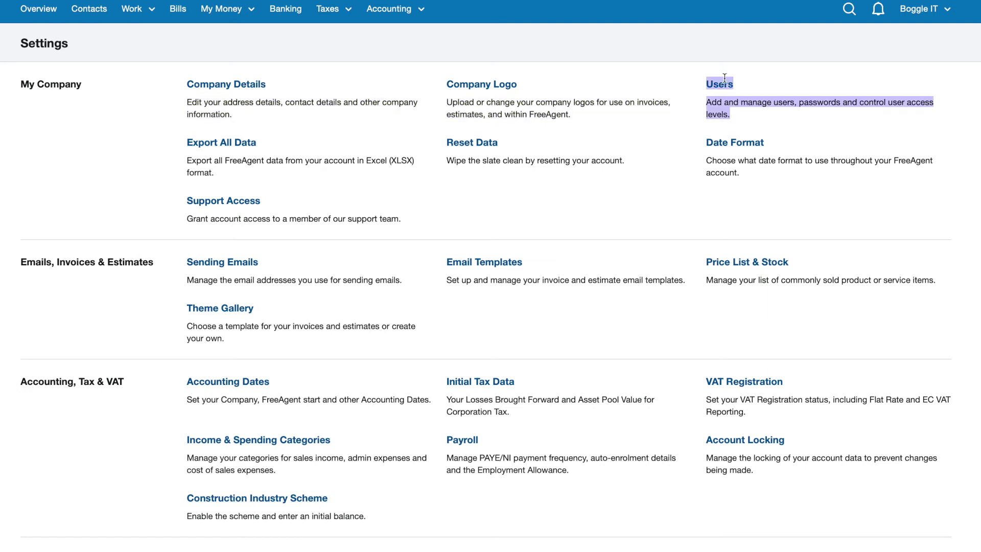
{"action": "left_click", "coordinate": [661, 141]}
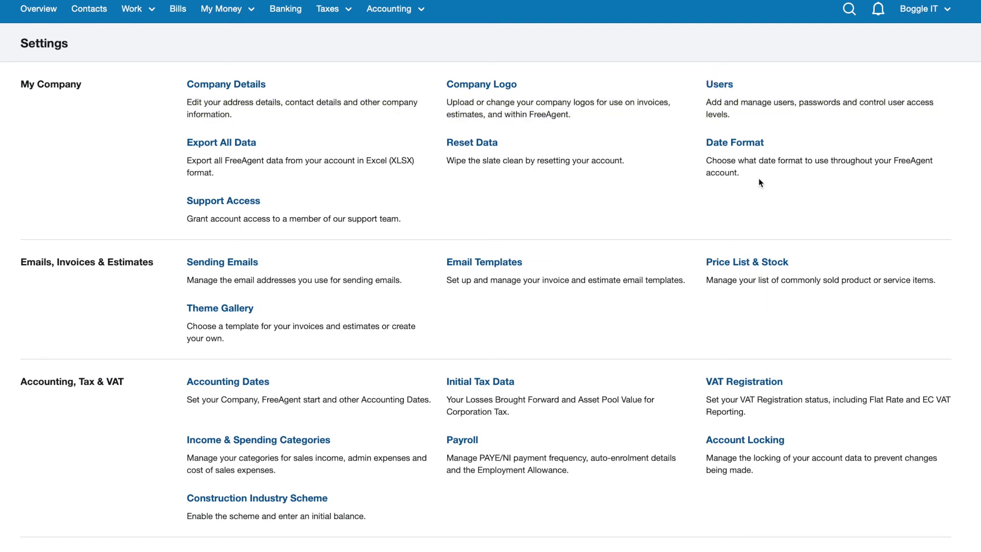
Browse the Settings groups down to Accounting, Tax & VAT and open Payroll settings
{"action": "scroll", "coordinate": [518, 81], "scroll_direction": "down", "scroll_amount": 1}
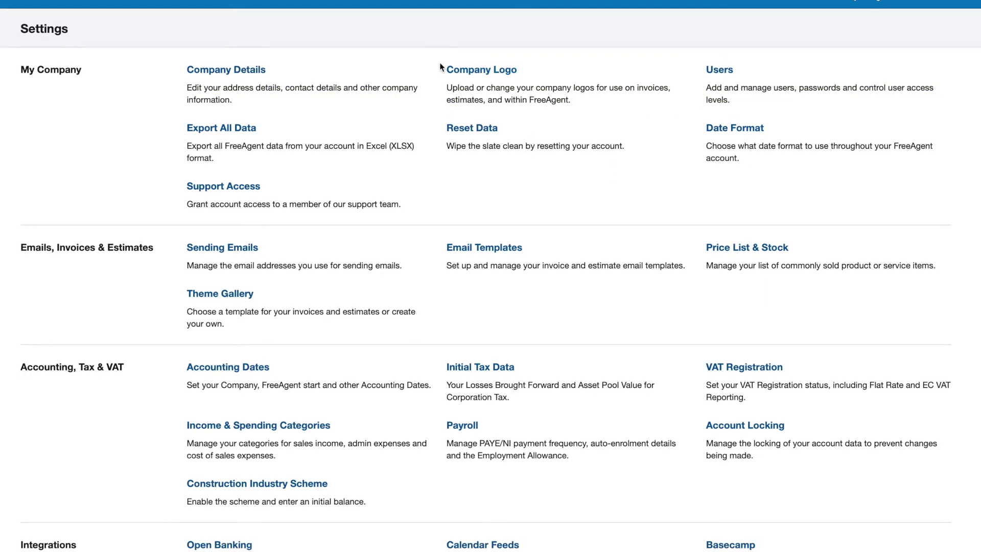
{"action": "scroll", "coordinate": [240, 82], "scroll_direction": "down", "scroll_amount": 2}
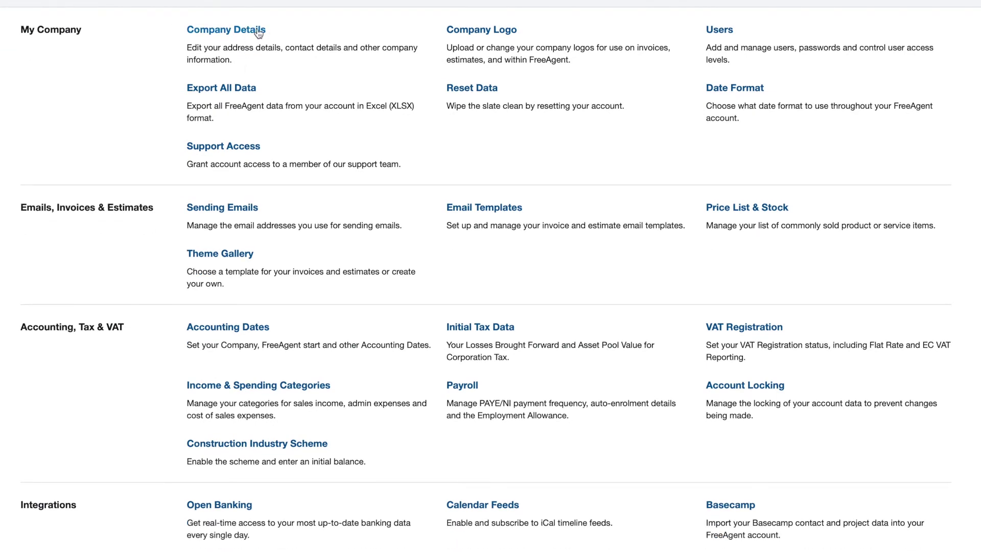
{"action": "scroll", "coordinate": [218, 39], "scroll_direction": "down", "scroll_amount": 2}
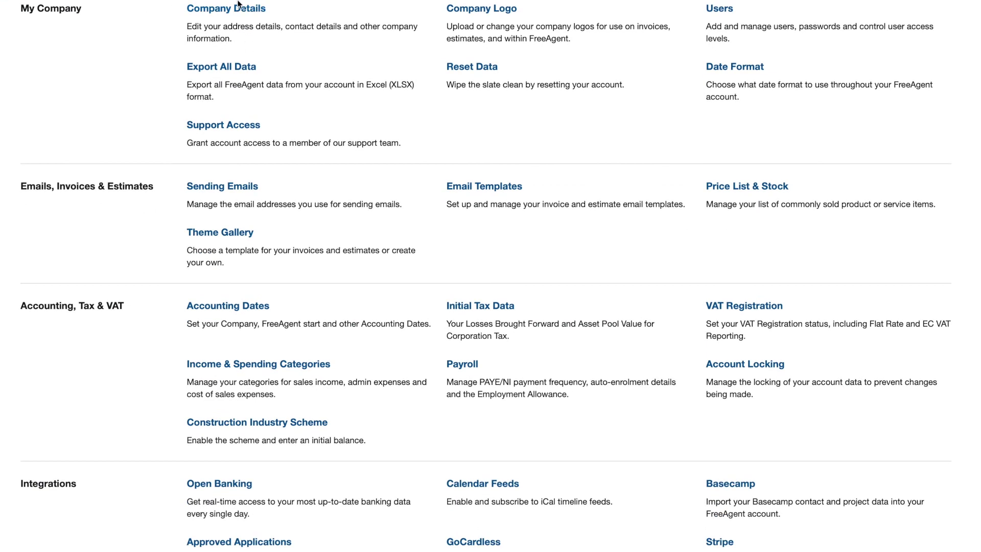
{"action": "scroll", "coordinate": [230, 64], "scroll_direction": "down", "scroll_amount": 3}
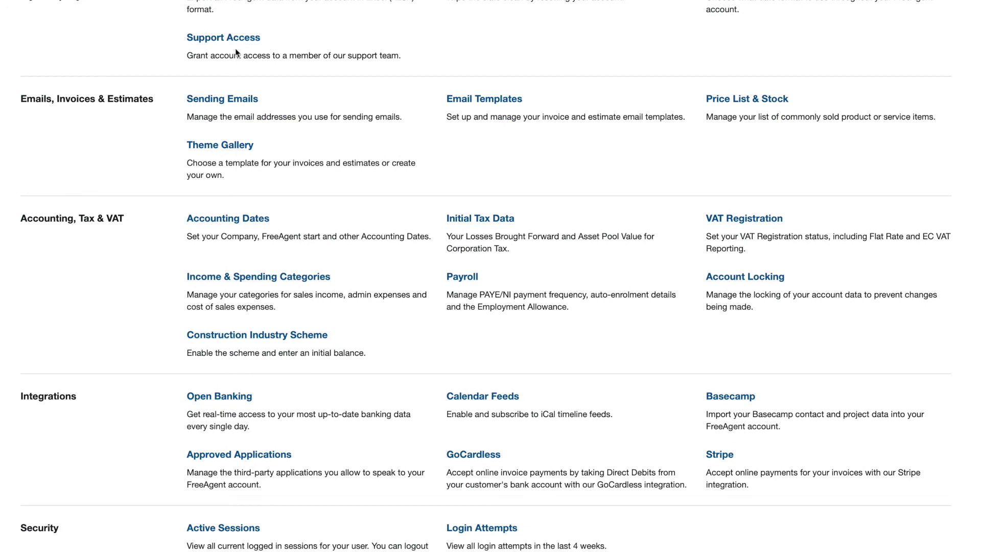
{"action": "scroll", "coordinate": [232, 54], "scroll_direction": "up", "scroll_amount": 3}
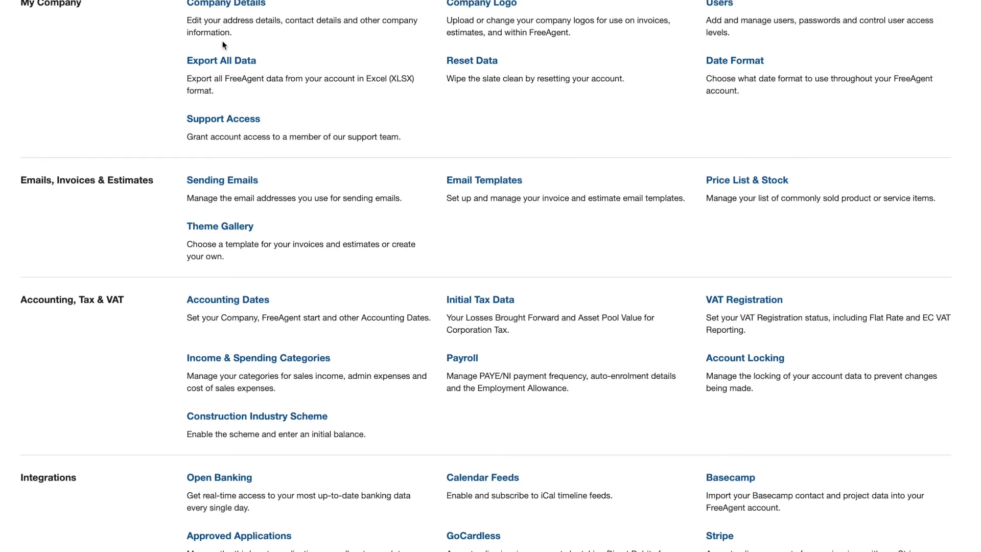
{"action": "scroll", "coordinate": [254, 95], "scroll_direction": "down", "scroll_amount": 5}
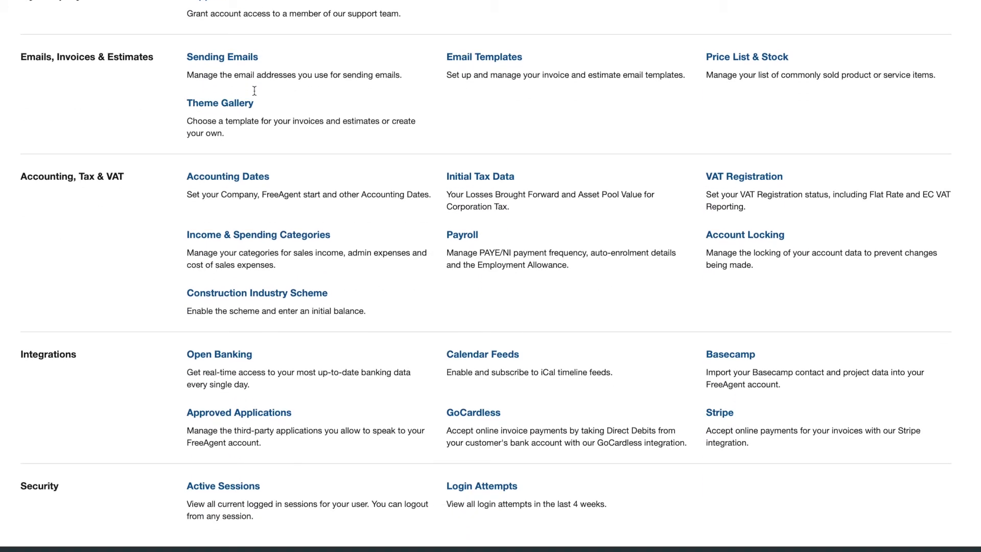
{"action": "triple_click", "coordinate": [21, 39]}
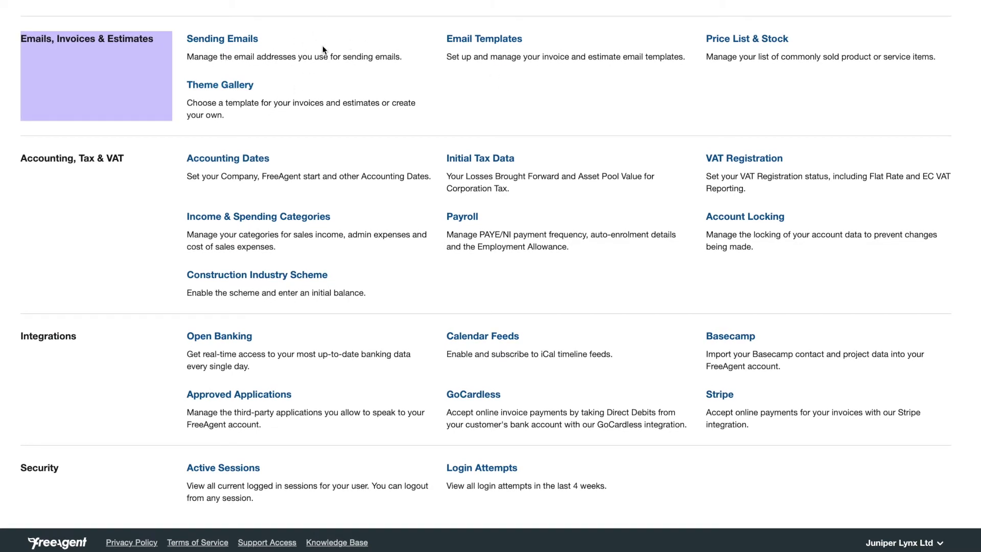
{"action": "left_click", "coordinate": [78, 206]}
{"action": "triple_click", "coordinate": [109, 157]}
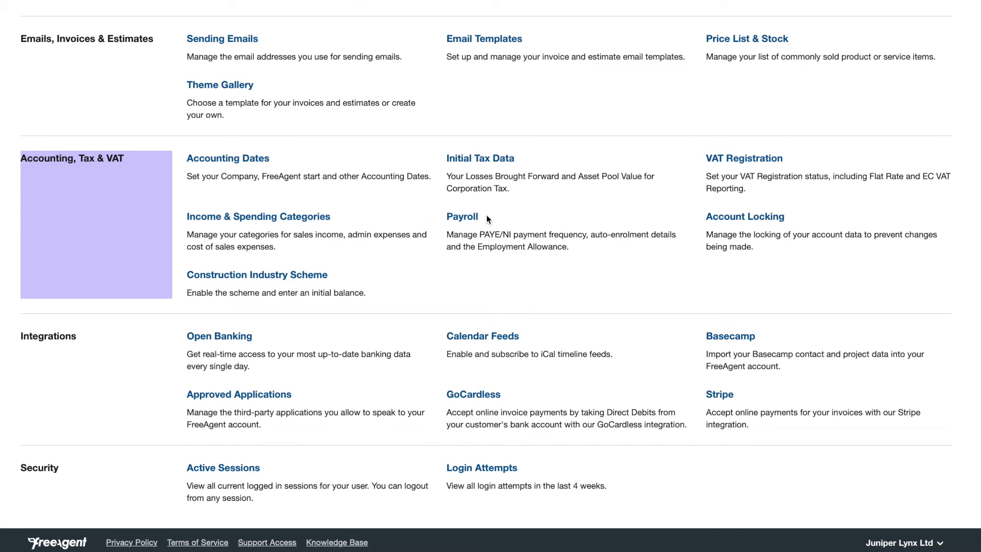
{"action": "left_click", "coordinate": [465, 218]}
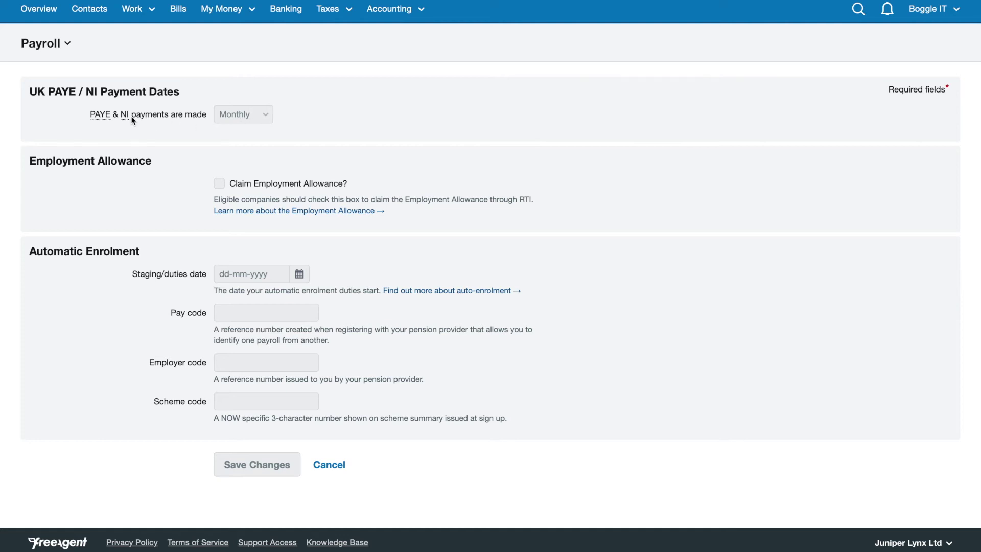
Inspect the PAYE & NI payment frequency and the Claim Employment Allowance option, leaving both unchanged
{"action": "left_click_drag", "start_coordinate": [84, 114], "coordinate": [205, 116]}
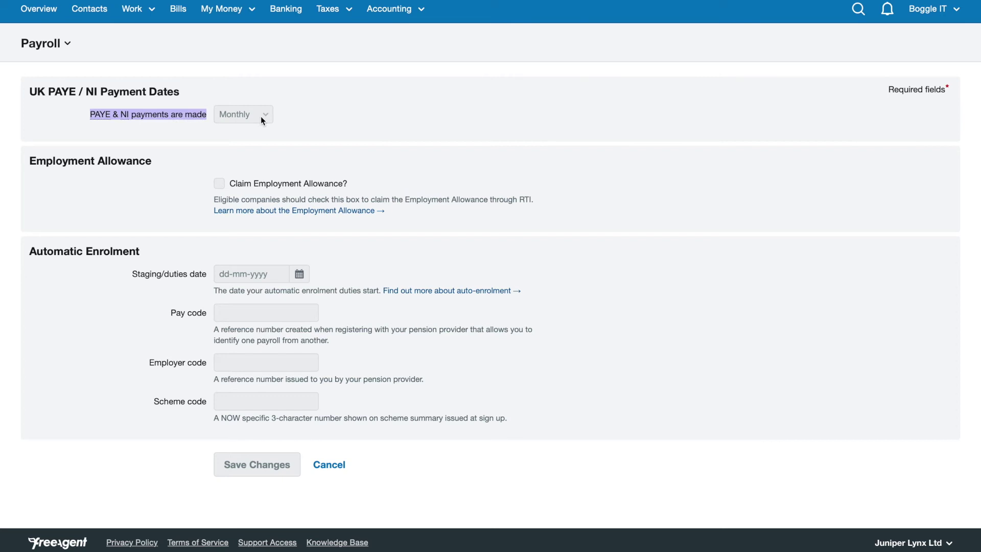
{"action": "left_click", "coordinate": [279, 116]}
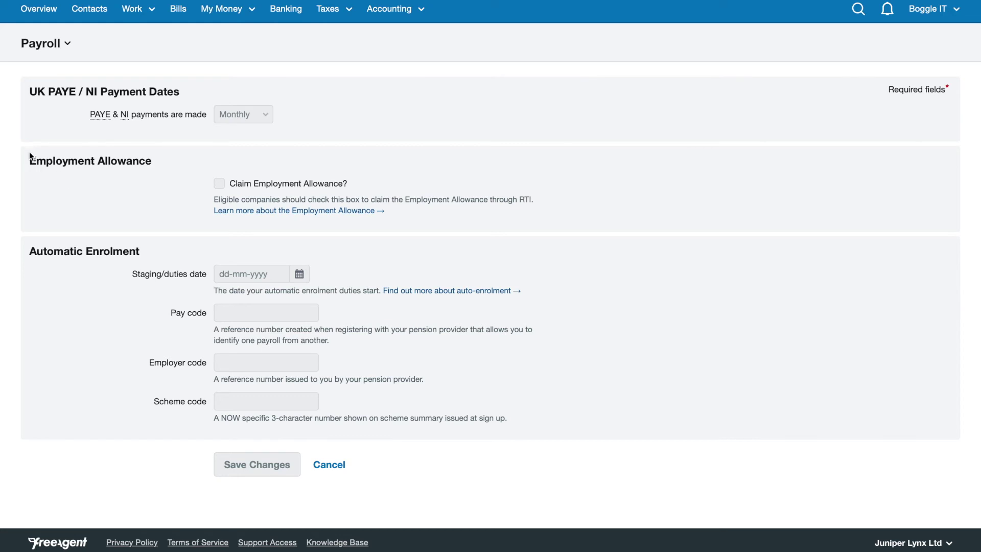
{"action": "left_click_drag", "start_coordinate": [29, 155], "coordinate": [162, 177]}
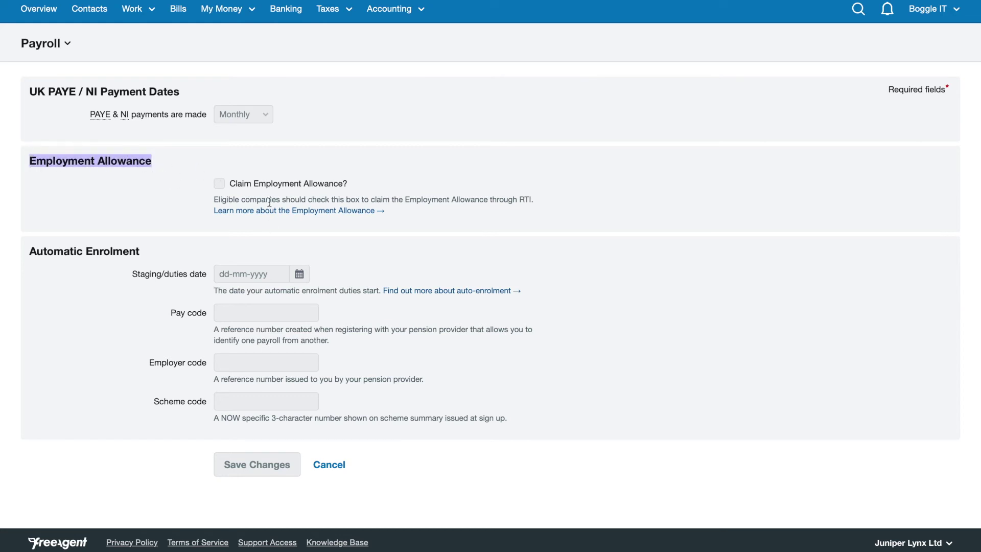
{"action": "left_click_drag", "start_coordinate": [233, 186], "coordinate": [374, 189]}
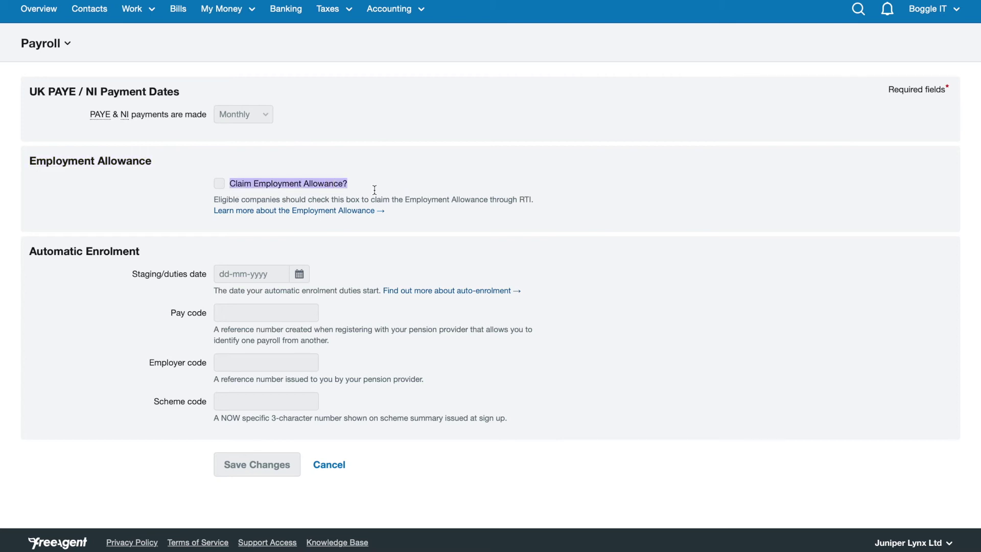
{"action": "left_click", "coordinate": [373, 189]}
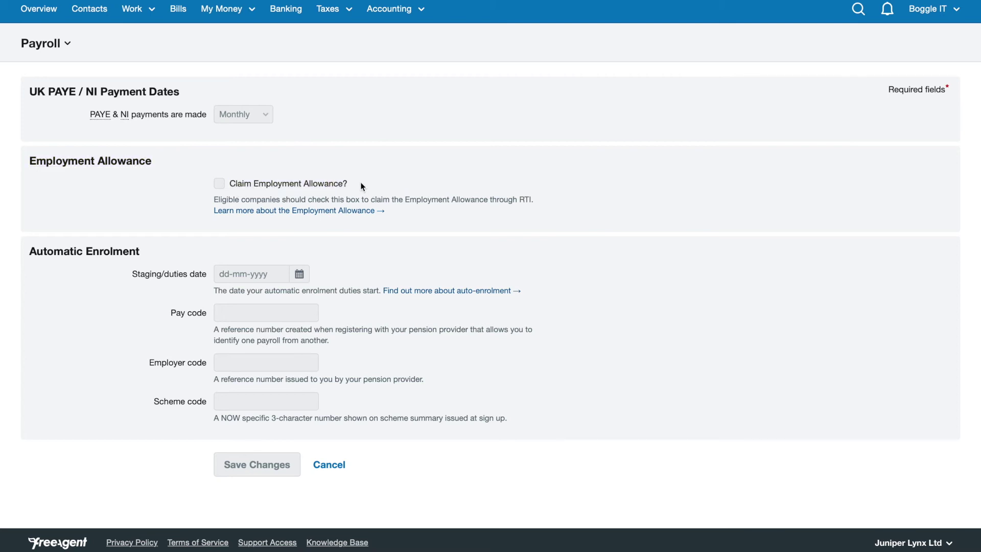
{"action": "triple_click", "coordinate": [361, 185]}
{"action": "left_click", "coordinate": [366, 187]}
{"action": "triple_click", "coordinate": [361, 189]}
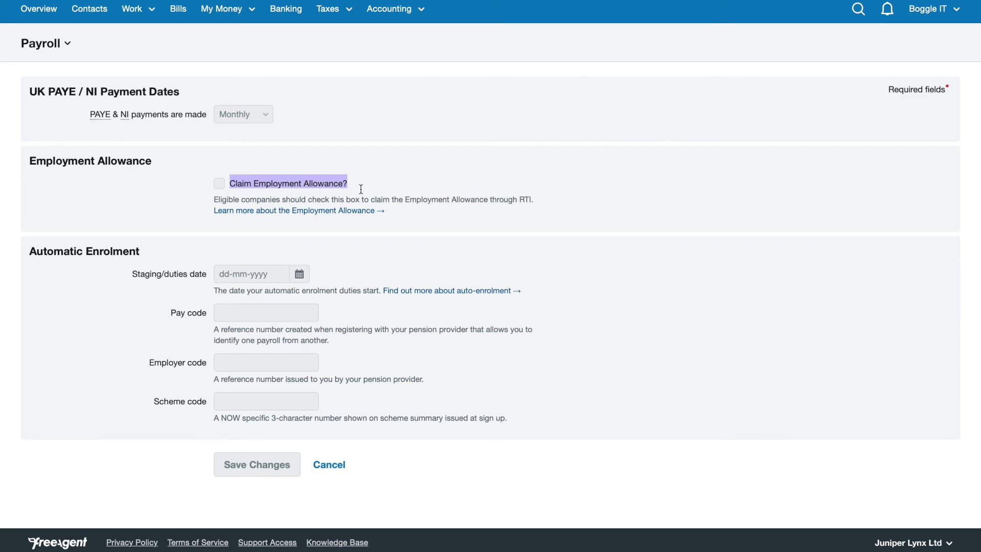
{"action": "left_click", "coordinate": [361, 189]}
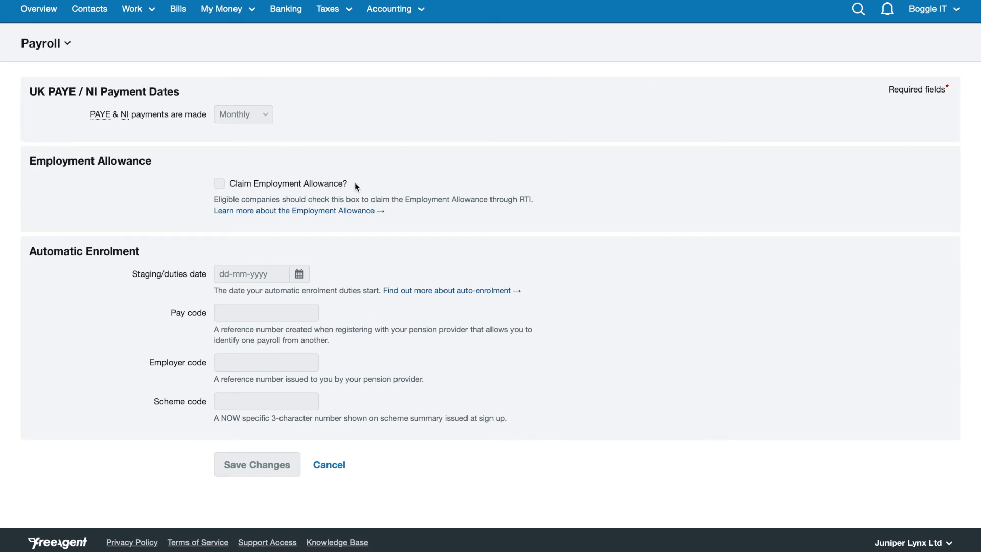
{"action": "left_click_drag", "start_coordinate": [233, 180], "coordinate": [317, 193]}
{"action": "left_click", "coordinate": [333, 193]}
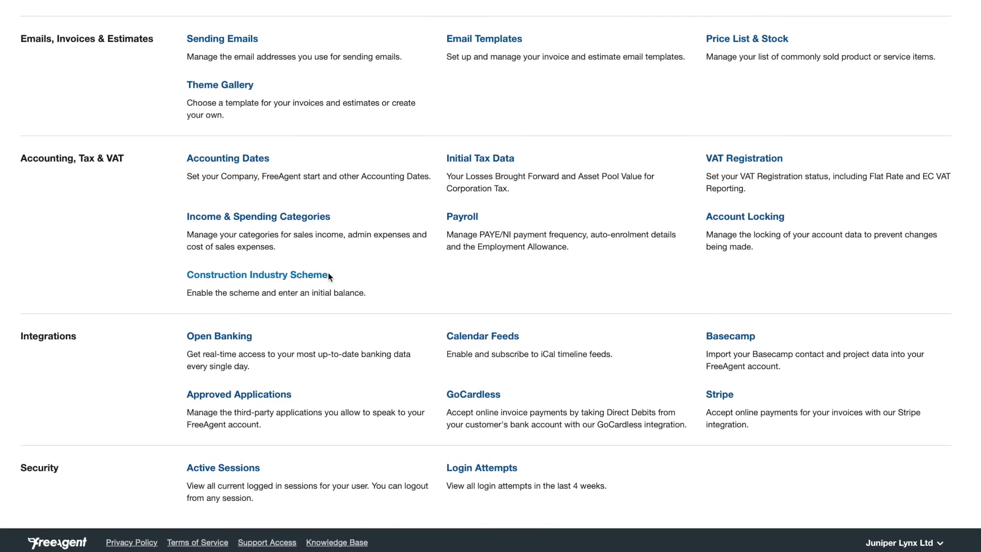
{"action": "left_click_drag", "start_coordinate": [182, 262], "coordinate": [356, 300]}
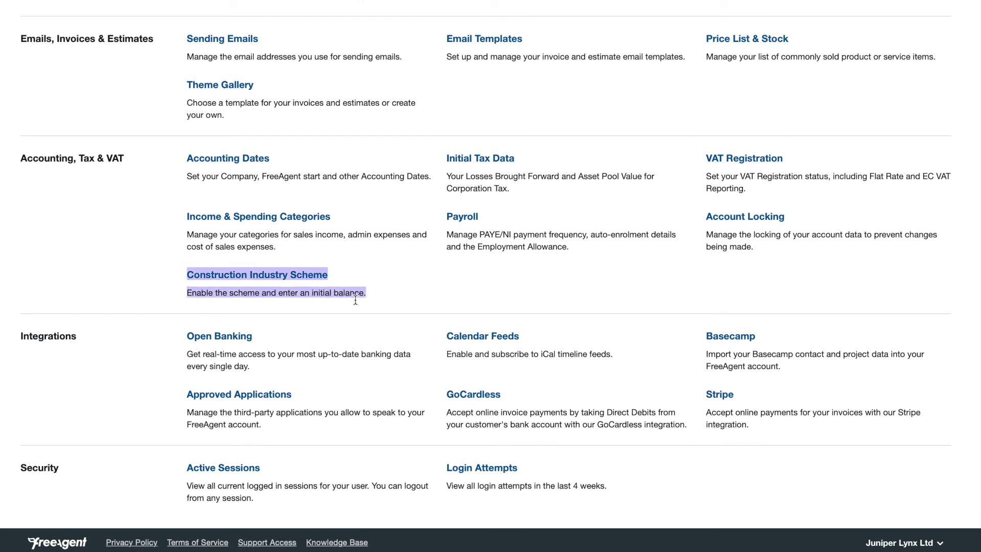
{"action": "left_click", "coordinate": [419, 293]}
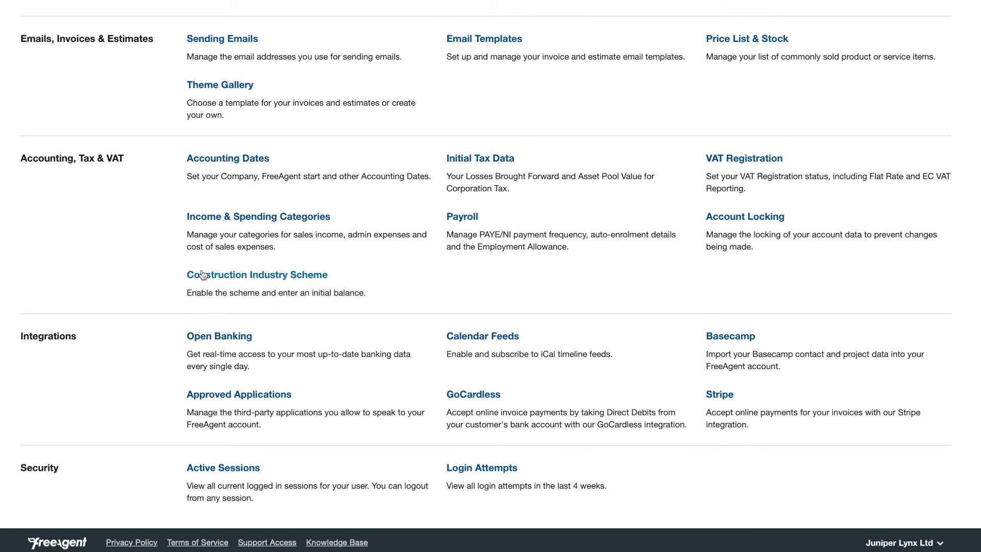
{"action": "left_click_drag", "start_coordinate": [174, 274], "coordinate": [370, 303]}
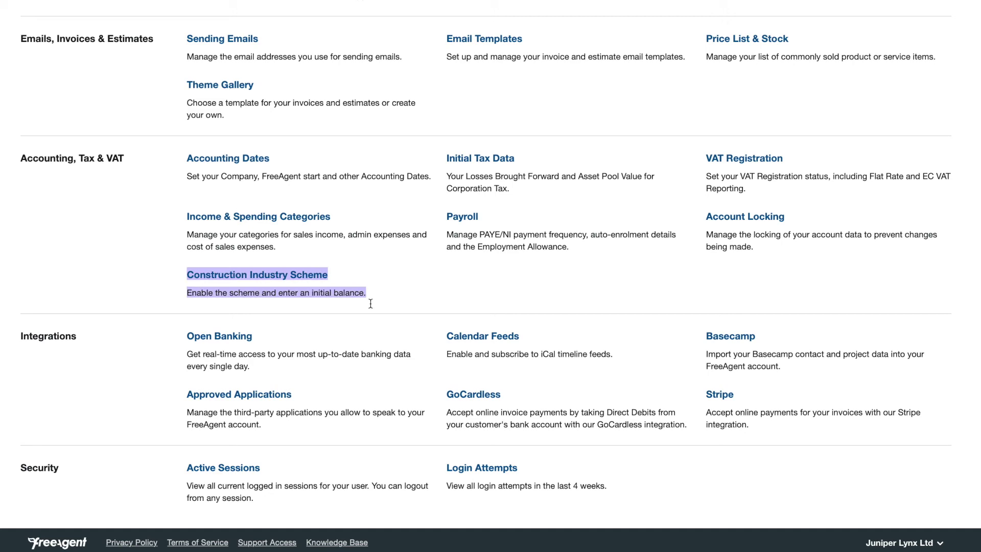
{"action": "left_click", "coordinate": [222, 315]}
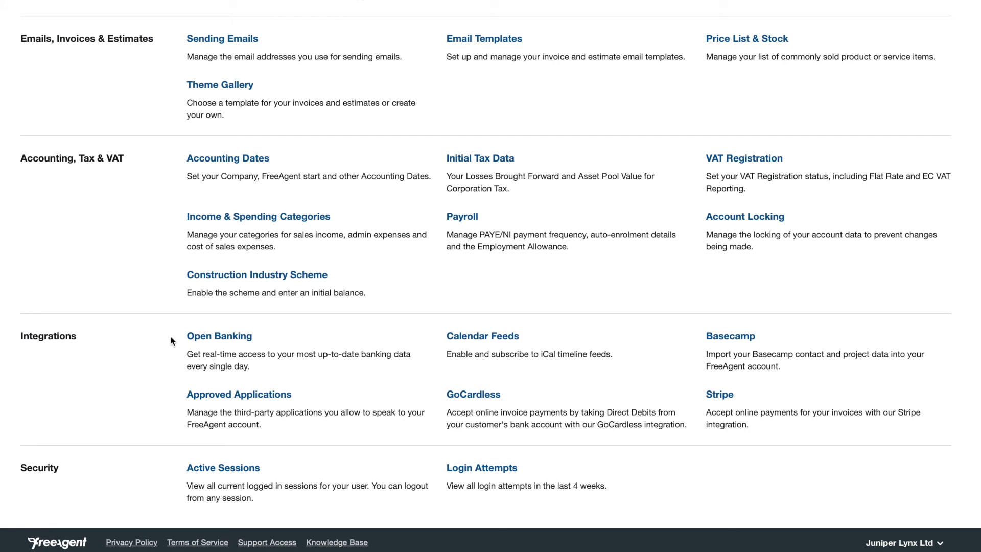
{"action": "left_click_drag", "start_coordinate": [170, 336], "coordinate": [266, 357]}
{"action": "left_click", "coordinate": [252, 365]}
{"action": "left_click", "coordinate": [159, 332]}
{"action": "left_click", "coordinate": [176, 339]}
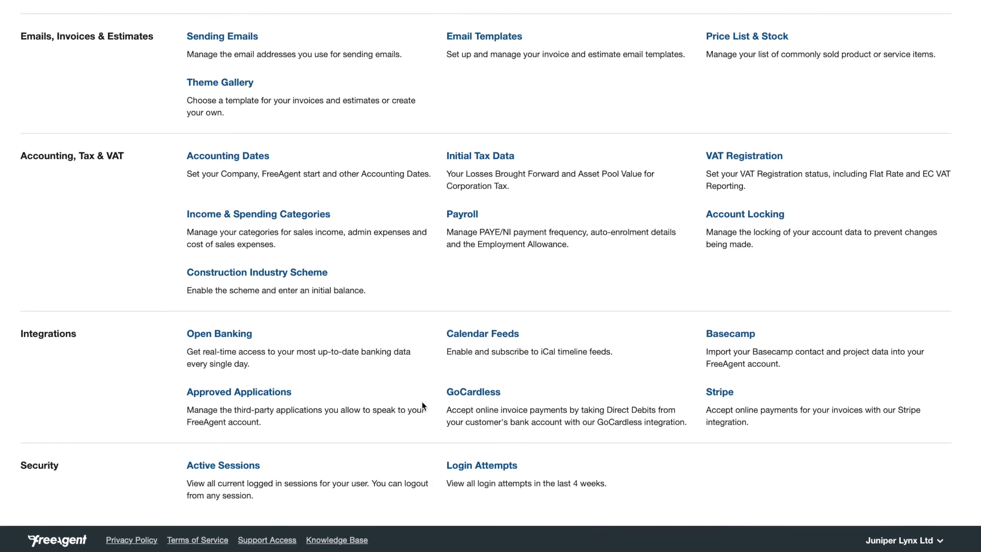
{"action": "scroll", "coordinate": [538, 394], "scroll_direction": "up", "scroll_amount": 1}
{"action": "scroll", "coordinate": [537, 395], "scroll_direction": "down", "scroll_amount": 1}
{"action": "scroll", "coordinate": [541, 339], "scroll_direction": "up", "scroll_amount": 5}
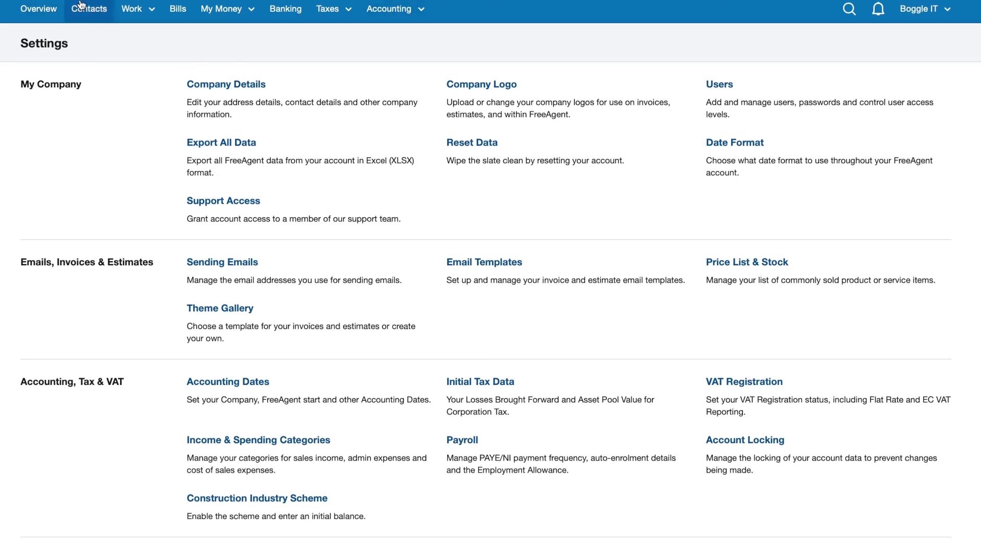
Return to the Overview dashboard and head to Banking for the Business Current Account
{"action": "left_click", "coordinate": [32, 21]}
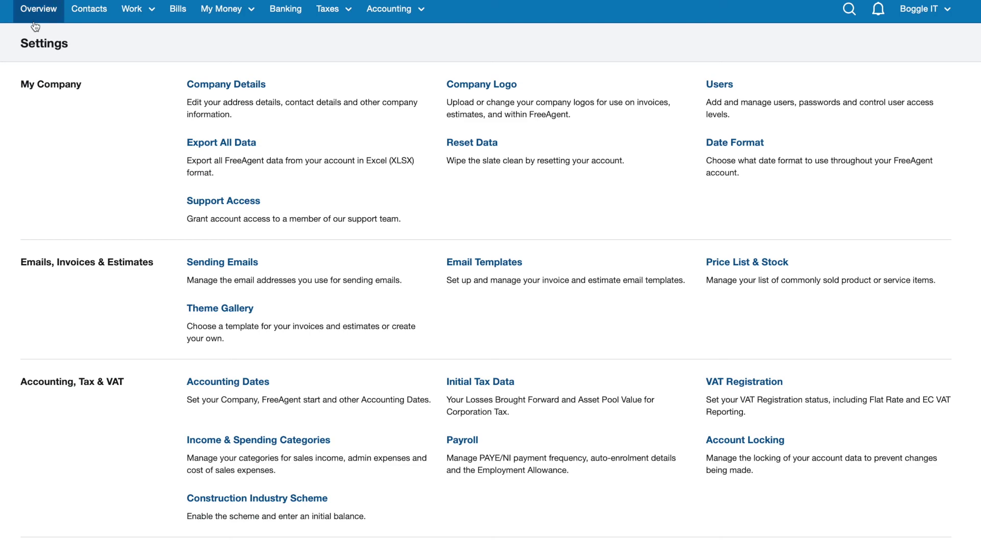
{"action": "scroll", "coordinate": [355, 199], "scroll_direction": "down", "scroll_amount": 5}
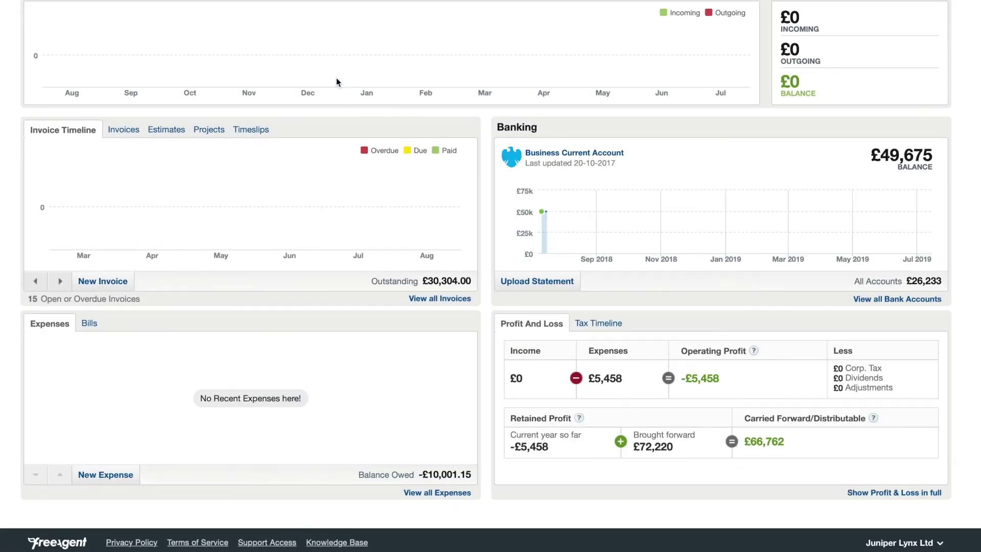
{"action": "scroll", "coordinate": [335, 269], "scroll_direction": "up", "scroll_amount": 3}
{"action": "mouse_move", "coordinate": [122, 15]}
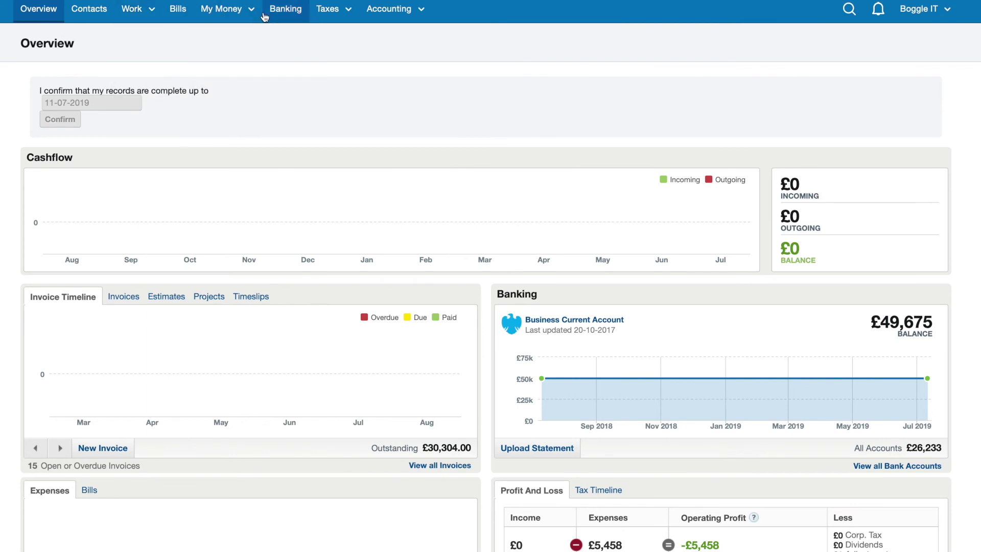
{"action": "mouse_move", "coordinate": [229, 14]}
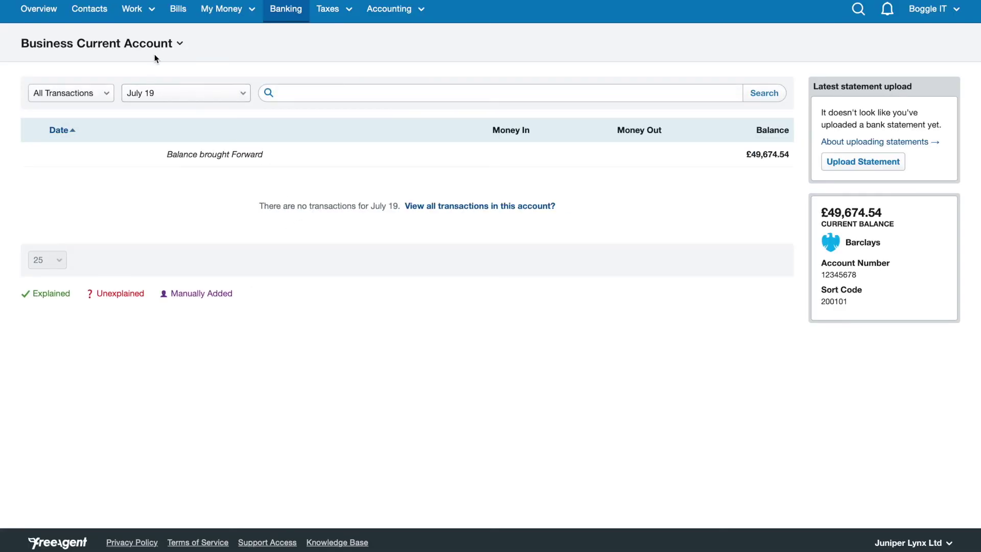
Show the Business Current Account transactions for All Time Periods
{"action": "left_click", "coordinate": [154, 93]}
{"action": "left_click", "coordinate": [157, 179]}
{"action": "scroll", "coordinate": [176, 223], "scroll_direction": "down", "scroll_amount": 2}
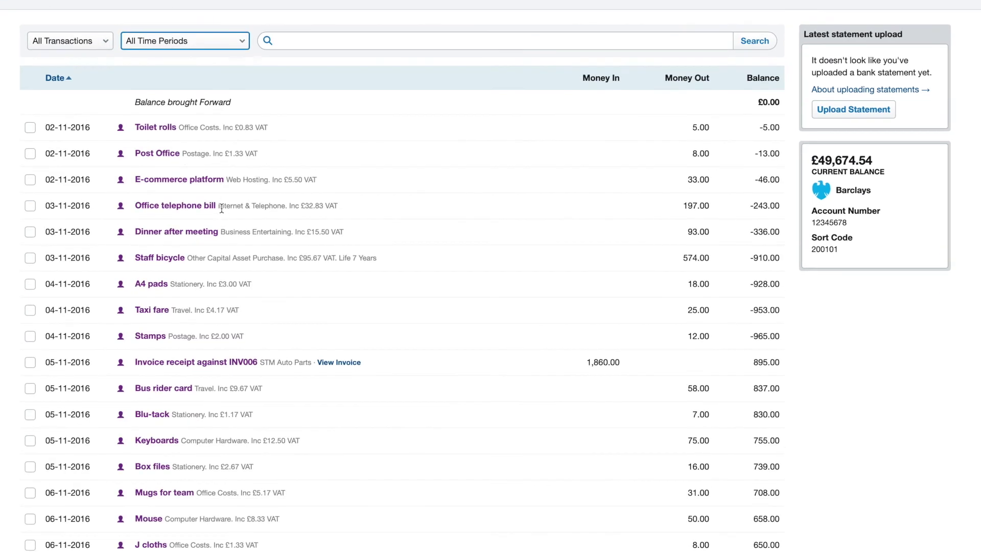
Open the Post Office transaction, confirm Payment type and Postage category, then cancel without changes
{"action": "left_click", "coordinate": [178, 154]}
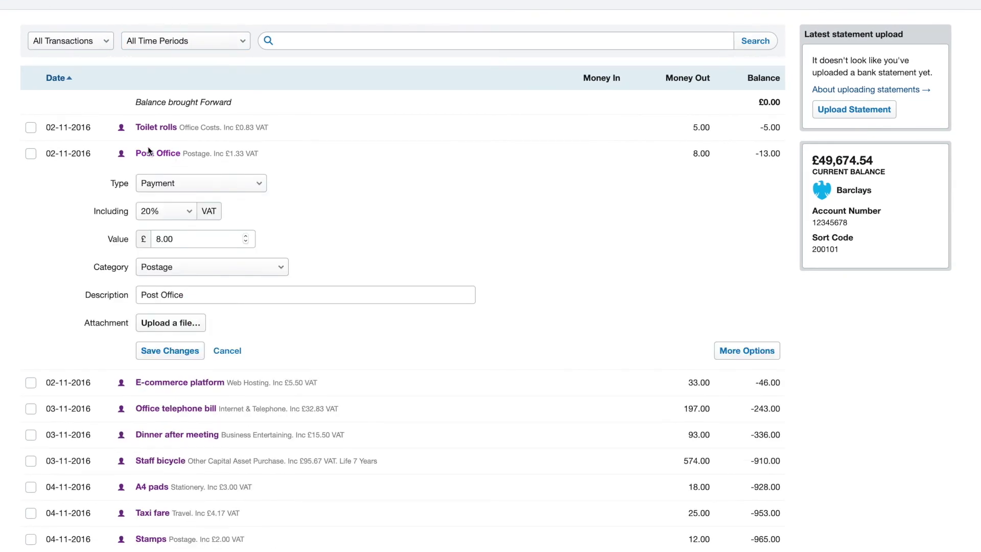
{"action": "left_click", "coordinate": [196, 183]}
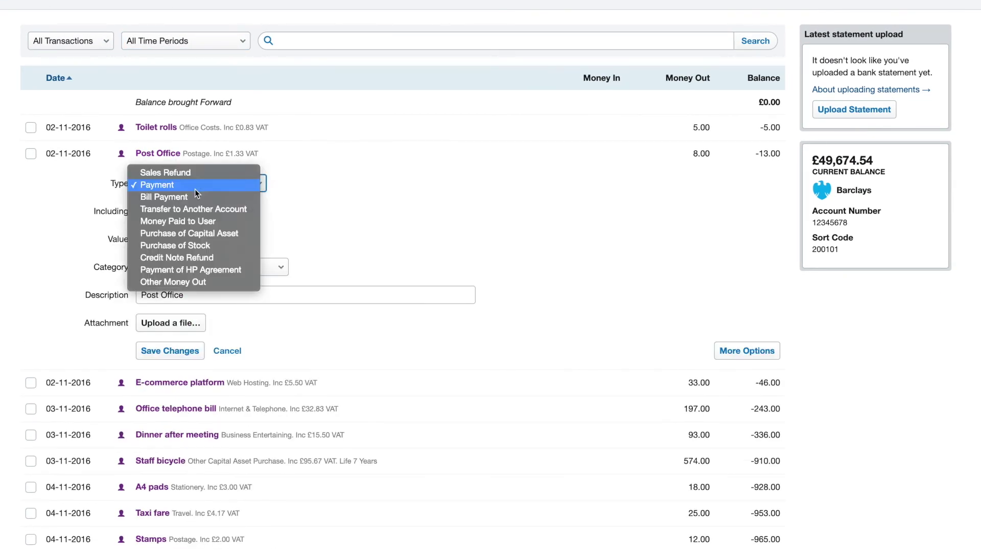
{"action": "left_click", "coordinate": [324, 255]}
{"action": "left_click", "coordinate": [193, 260]}
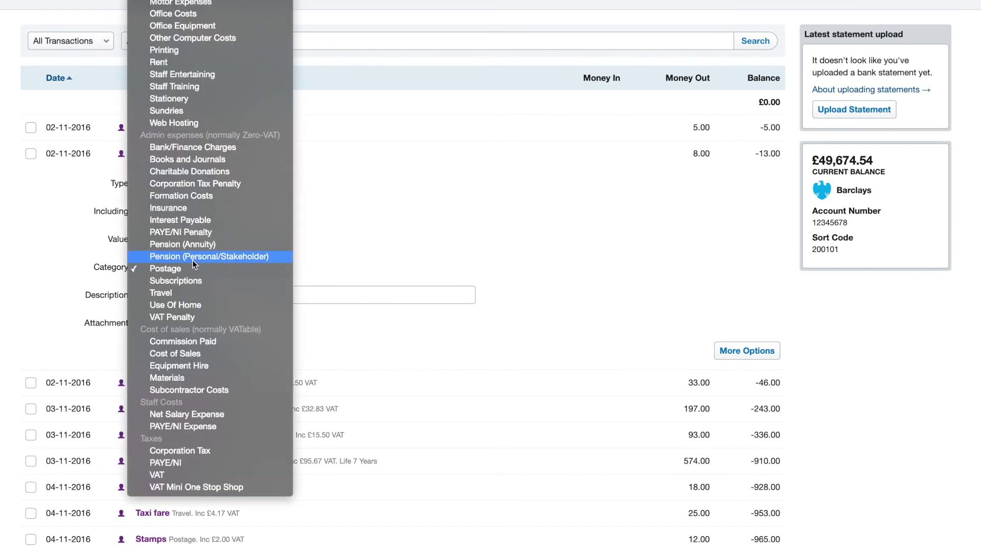
{"action": "scroll", "coordinate": [226, 98], "scroll_direction": "up", "scroll_amount": 3}
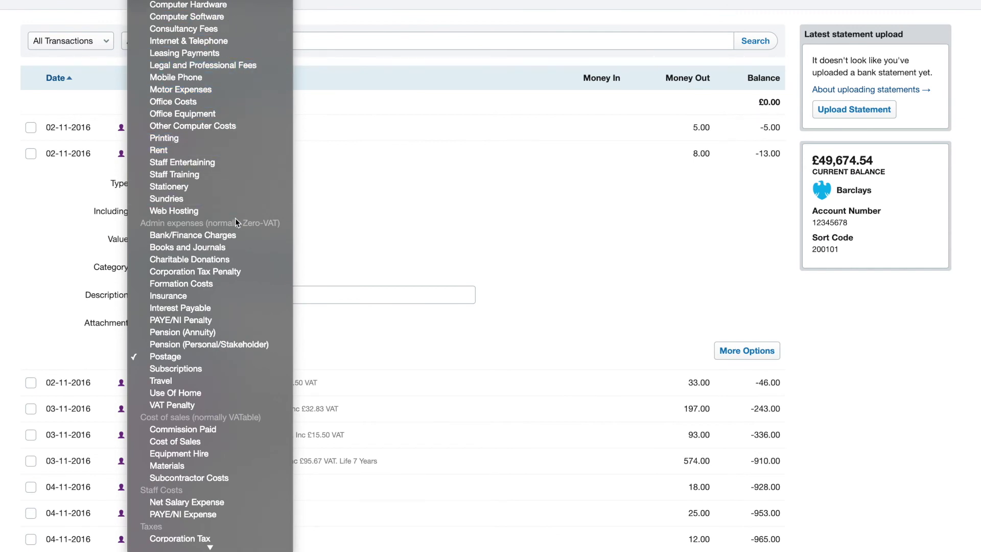
{"action": "scroll", "coordinate": [225, 452], "scroll_direction": "down", "scroll_amount": 2}
{"action": "key", "text": "Escape"}
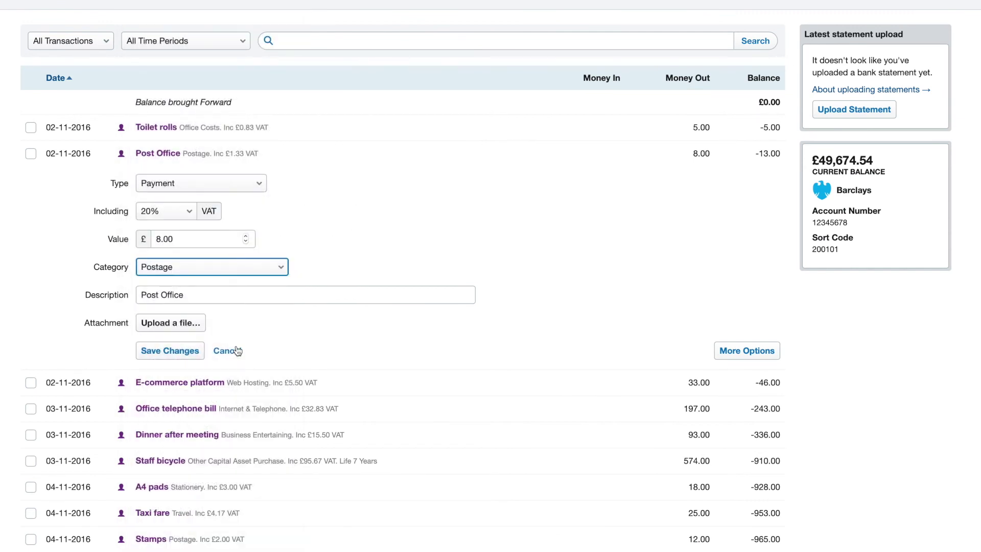
{"action": "left_click", "coordinate": [234, 351]}
{"action": "scroll", "coordinate": [330, 280], "scroll_direction": "down", "scroll_amount": 7}
{"action": "scroll", "coordinate": [330, 280], "scroll_direction": "up", "scroll_amount": 8}
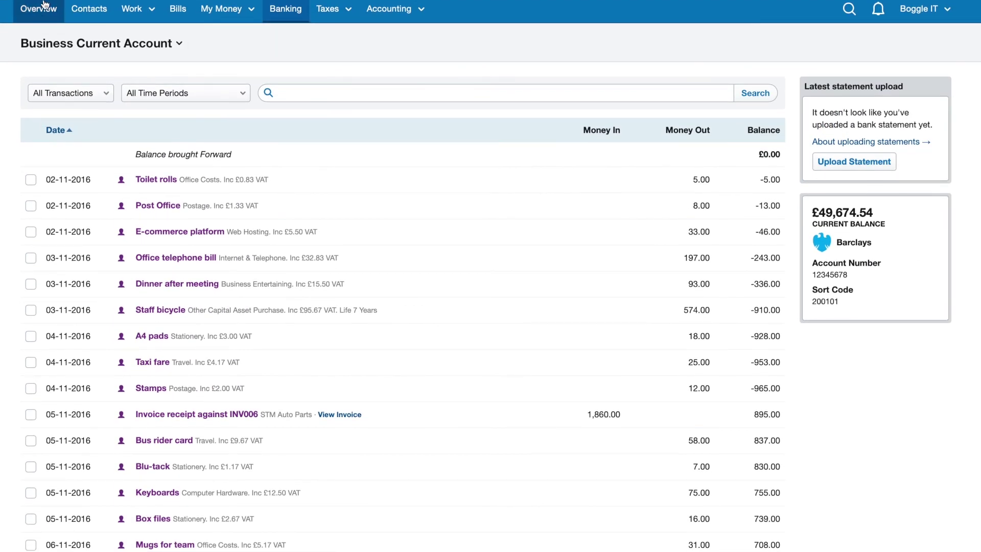
{"action": "left_click", "coordinate": [39, 14]}
Switch to the Tax Timeline and review the VAT Return 06 19 and Balancing Payment 18/19 deadlines
{"action": "scroll", "coordinate": [361, 213], "scroll_direction": "down", "scroll_amount": 4}
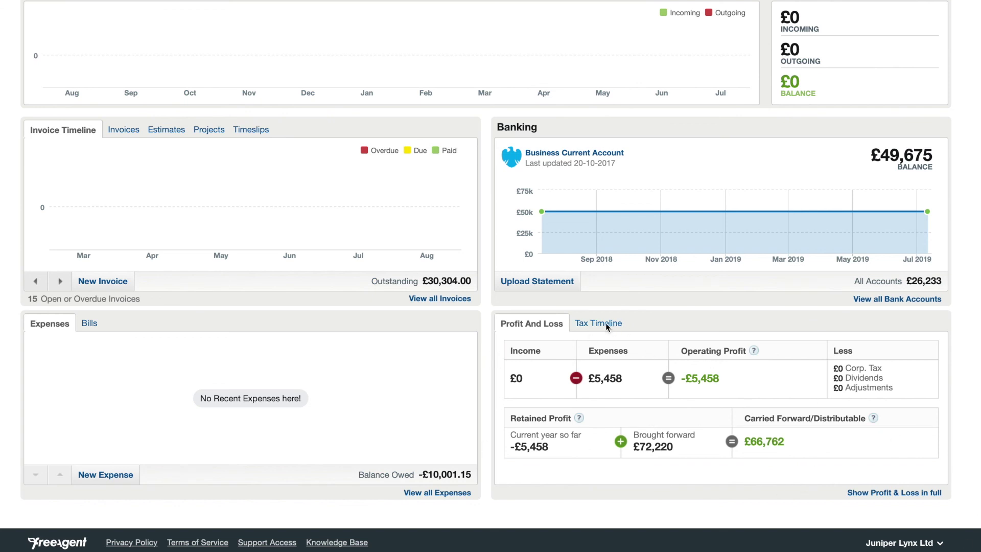
{"action": "left_click", "coordinate": [607, 326]}
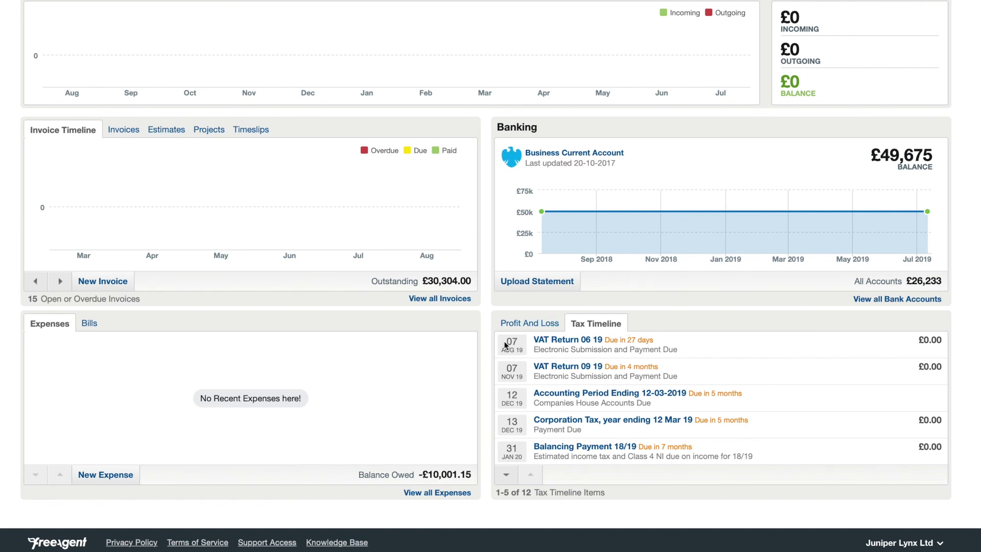
{"action": "left_click_drag", "start_coordinate": [518, 346], "coordinate": [636, 469]}
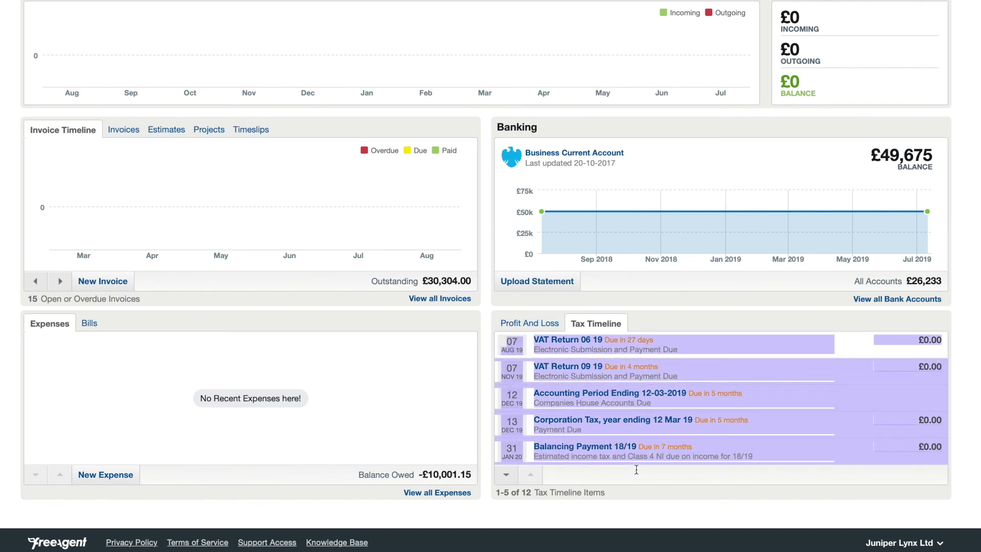
{"action": "left_click", "coordinate": [652, 471]}
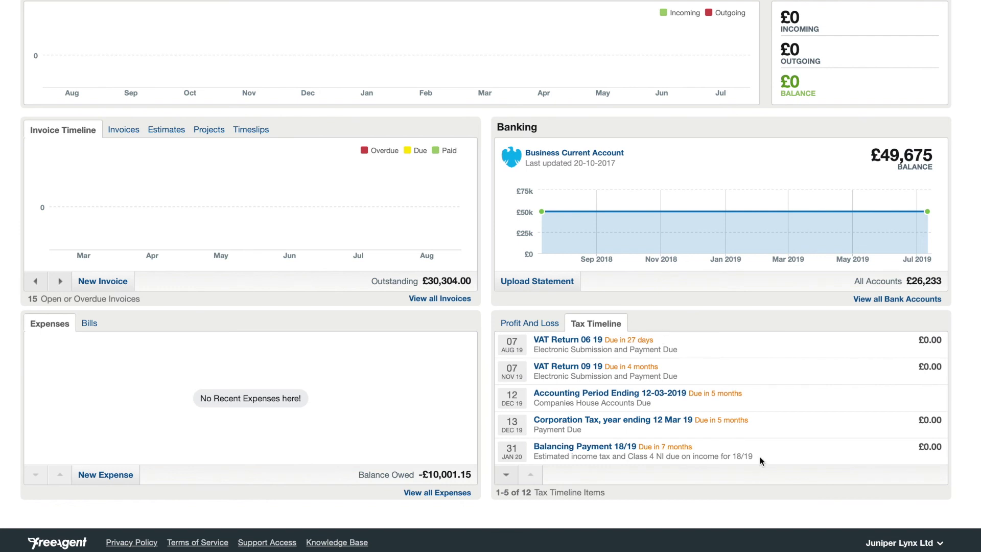
{"action": "left_click_drag", "start_coordinate": [759, 455], "coordinate": [518, 460]}
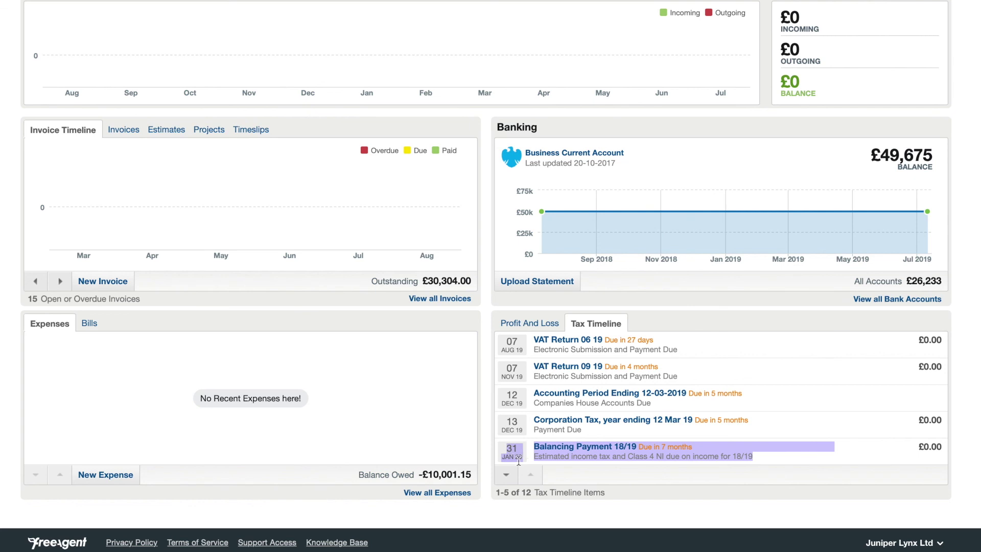
{"action": "left_click", "coordinate": [702, 292]}
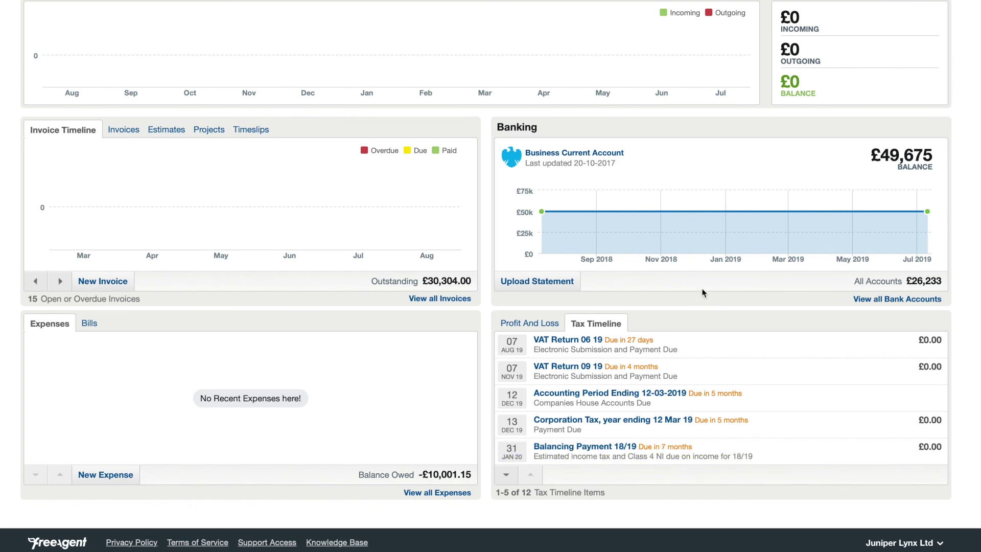
{"action": "scroll", "coordinate": [702, 292], "scroll_direction": "up", "scroll_amount": 4}
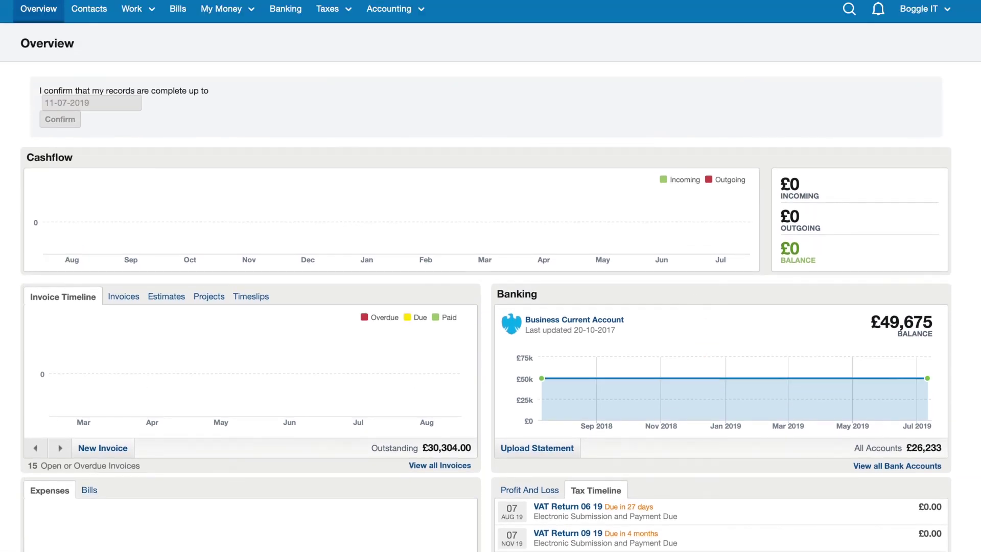
{"action": "scroll", "coordinate": [467, 164], "scroll_direction": "down", "scroll_amount": 4}
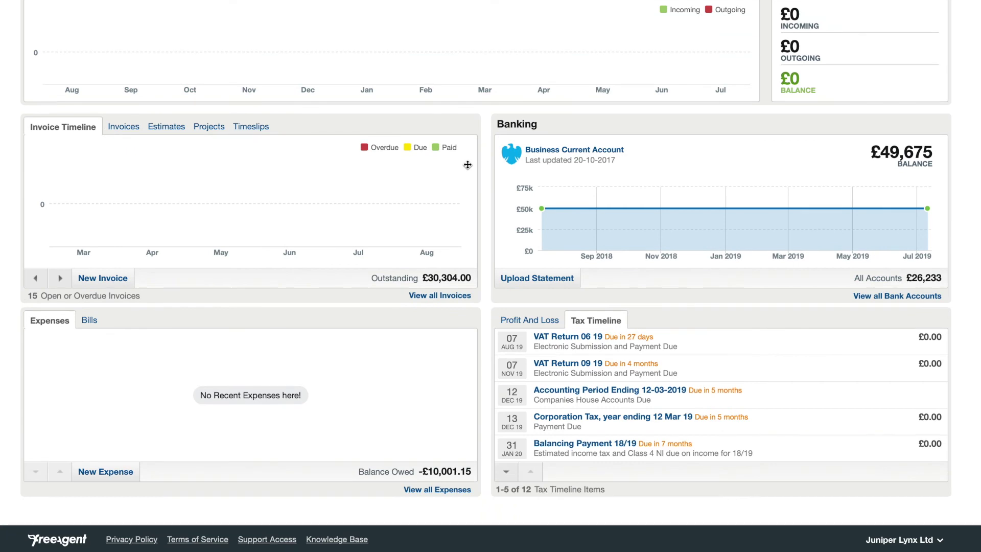
{"action": "scroll", "coordinate": [541, 186], "scroll_direction": "up", "scroll_amount": 5}
{"action": "scroll", "coordinate": [541, 185], "scroll_direction": "down", "scroll_amount": 1}
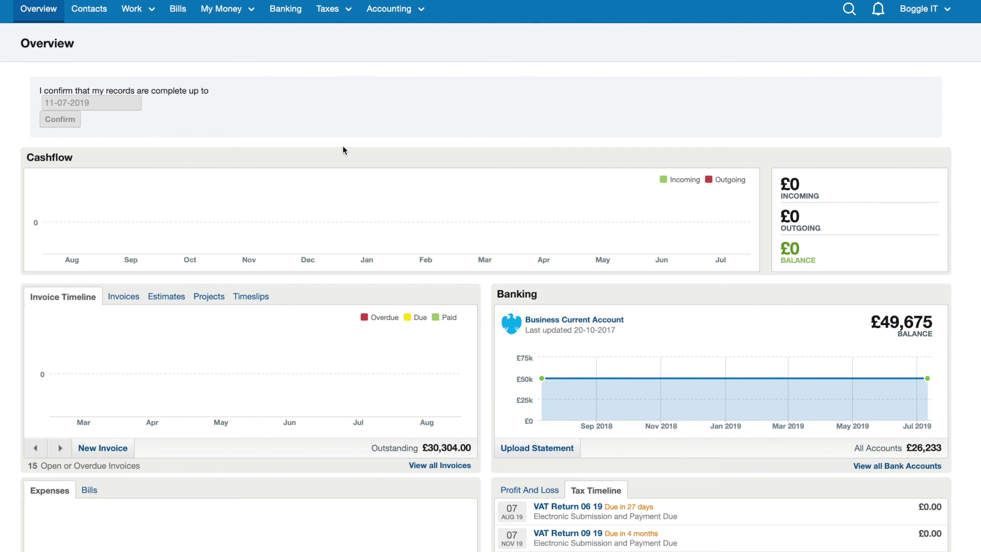
{"action": "mouse_move", "coordinate": [360, 25]}
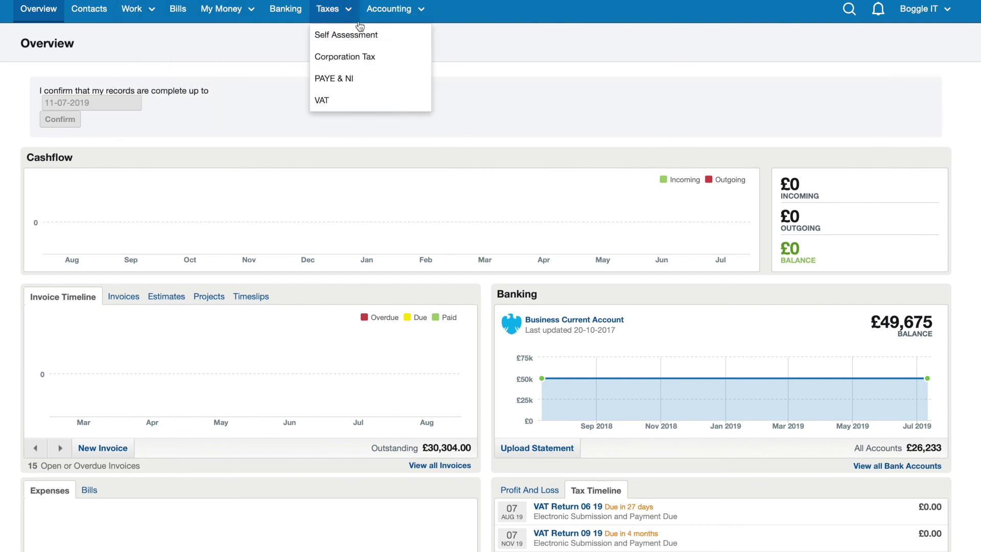